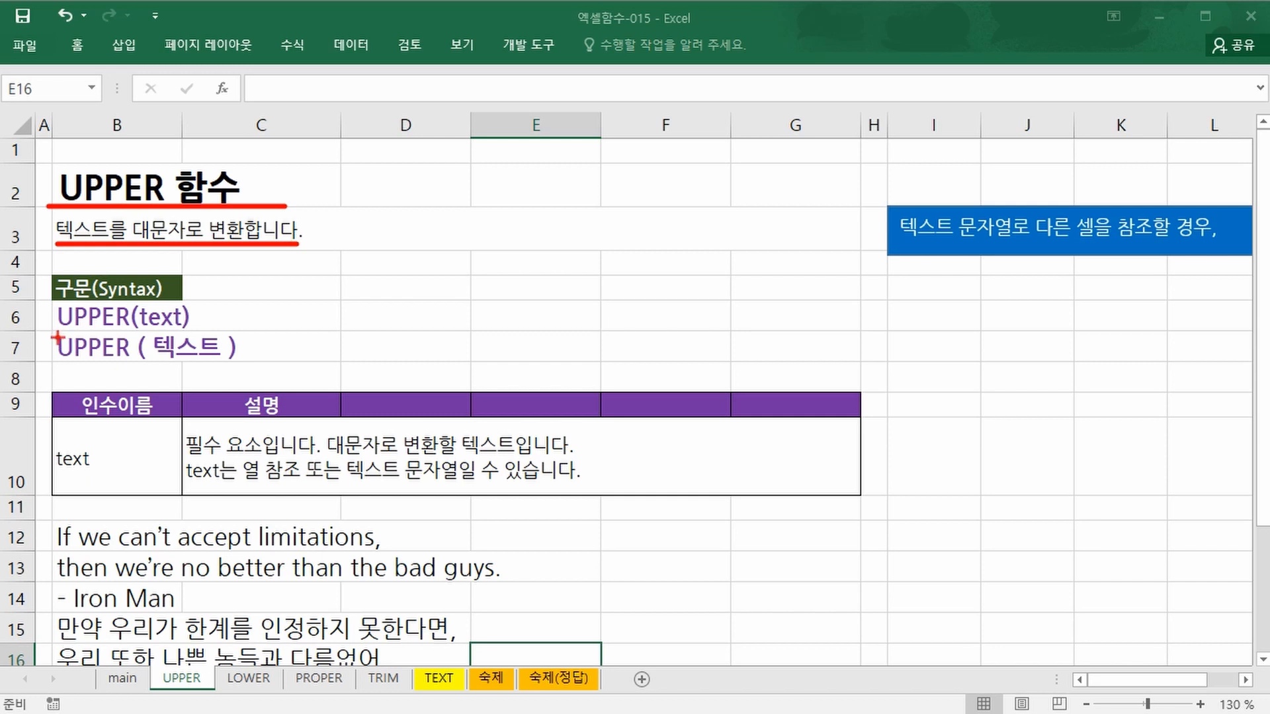
{"action": "left_click_drag", "start_coordinate": [56, 332], "coordinate": [189, 331]}
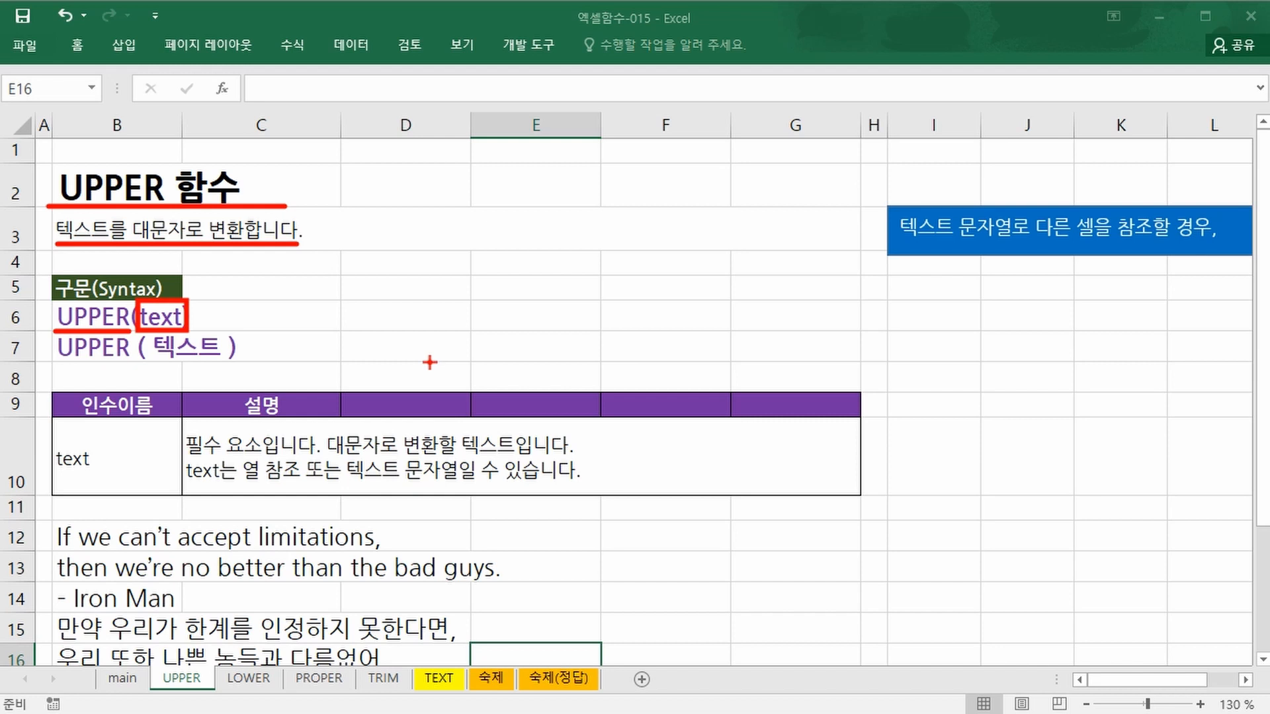
{"action": "key", "text": "Escape"}
Enter =UPPER(B12) in cell F12 of the UPPER sheet and fill the formula down to F14
{"action": "left_click", "coordinate": [646, 533]}
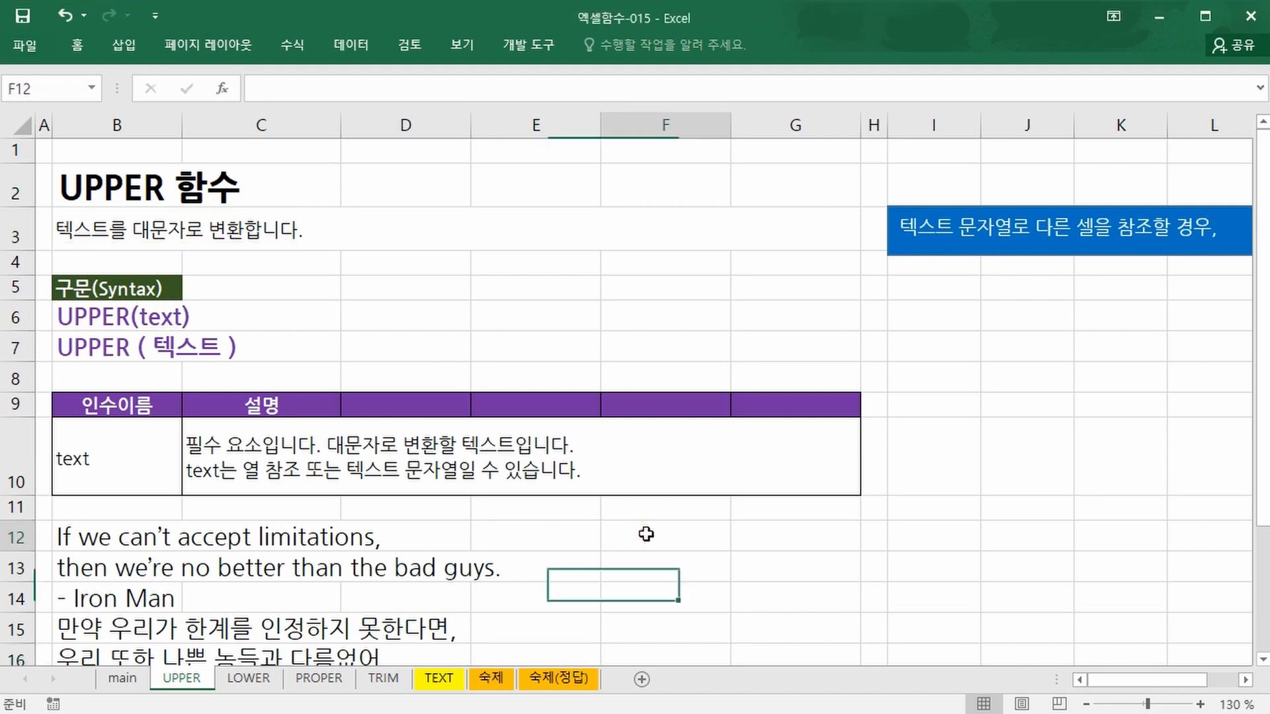
{"action": "type", "text": "="}
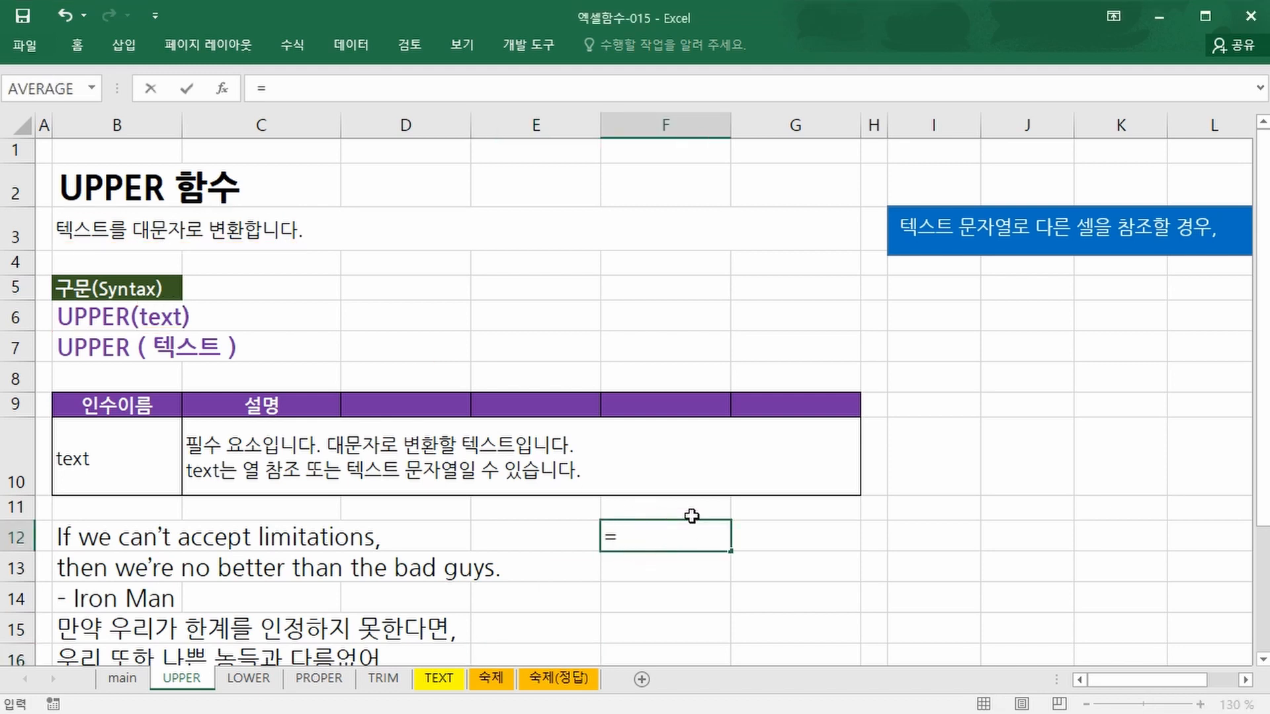
{"action": "type", "text": "up"}
{"action": "key", "text": "Tab"}
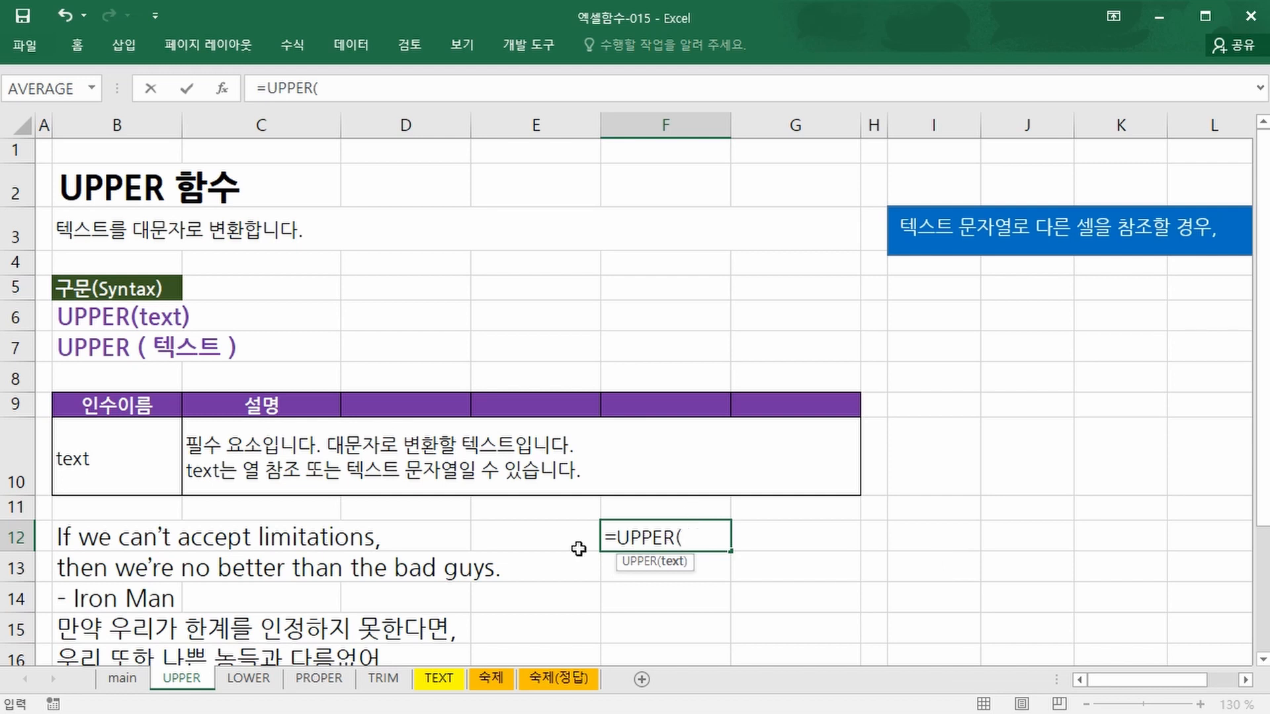
{"action": "left_click", "coordinate": [82, 533]}
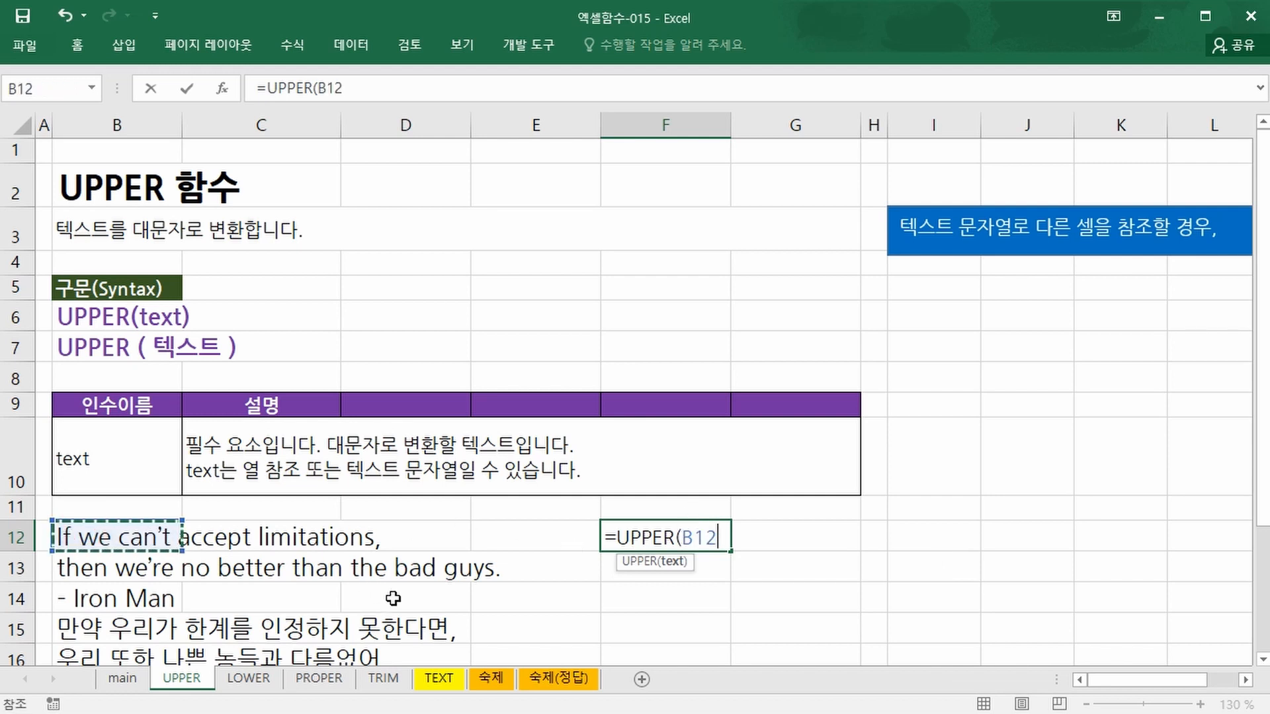
{"action": "type", "text": ")"}
{"action": "key", "text": "ctrl+Return"}
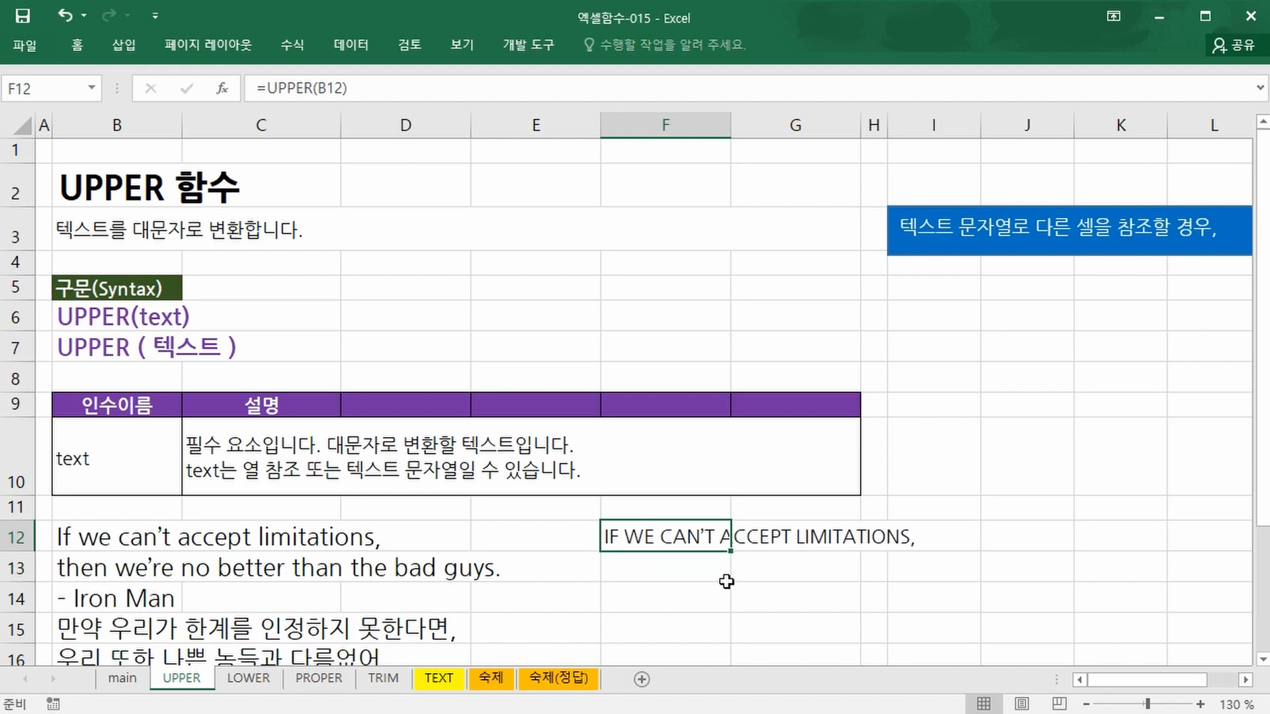
{"action": "left_click_drag", "start_coordinate": [728, 560], "coordinate": [729, 615]}
{"action": "left_click", "coordinate": [624, 629]}
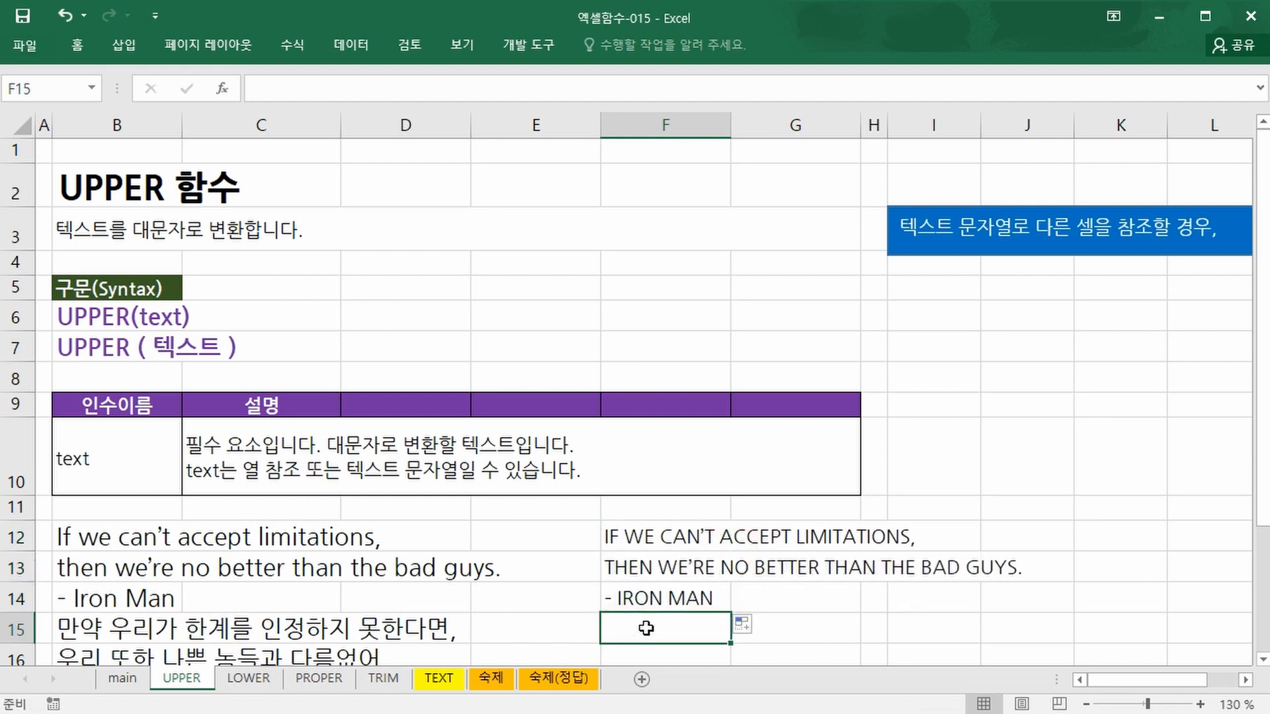
{"action": "key", "text": "ctrl+2"}
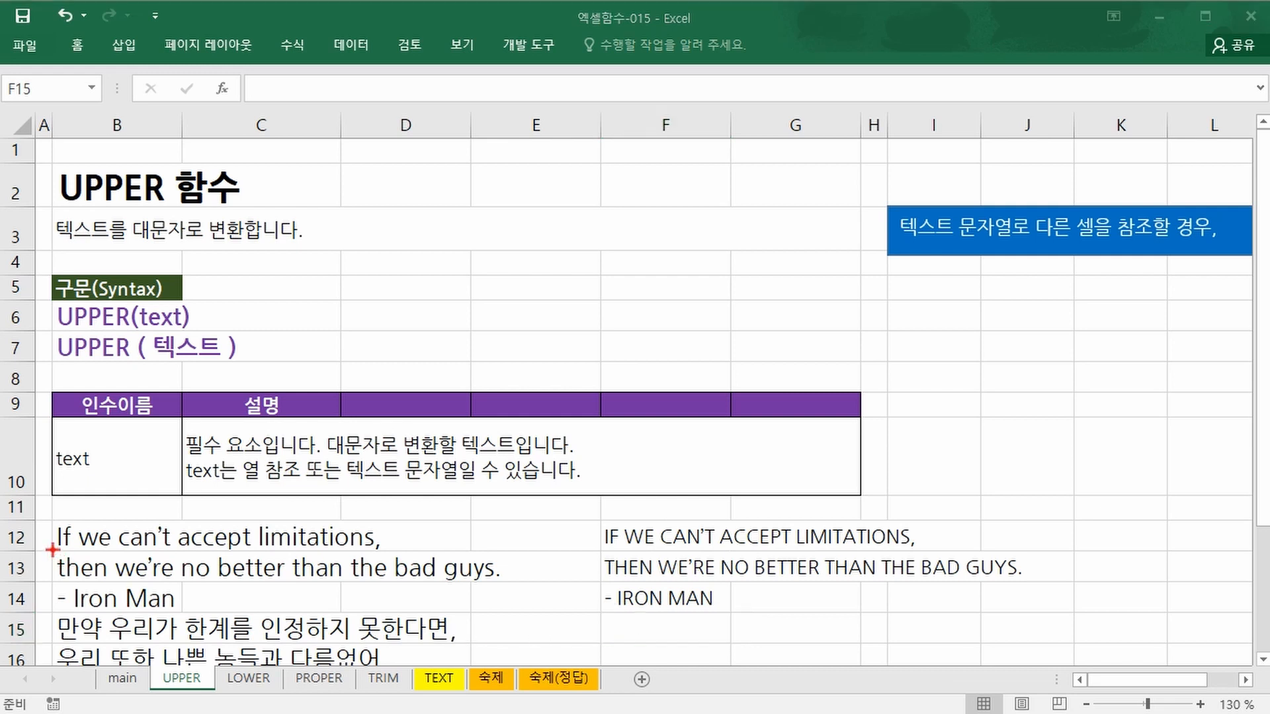
{"action": "left_click_drag", "start_coordinate": [52, 549], "coordinate": [382, 545]}
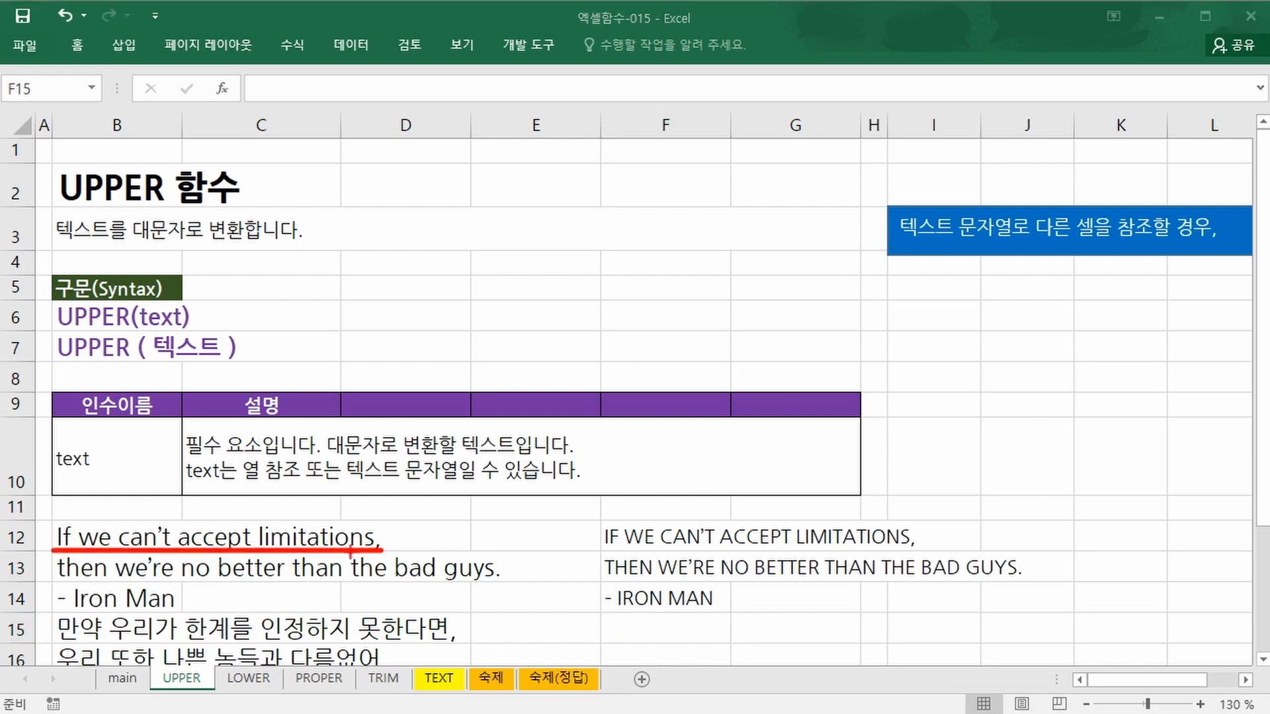
{"action": "left_click_drag", "start_coordinate": [605, 550], "coordinate": [931, 547]}
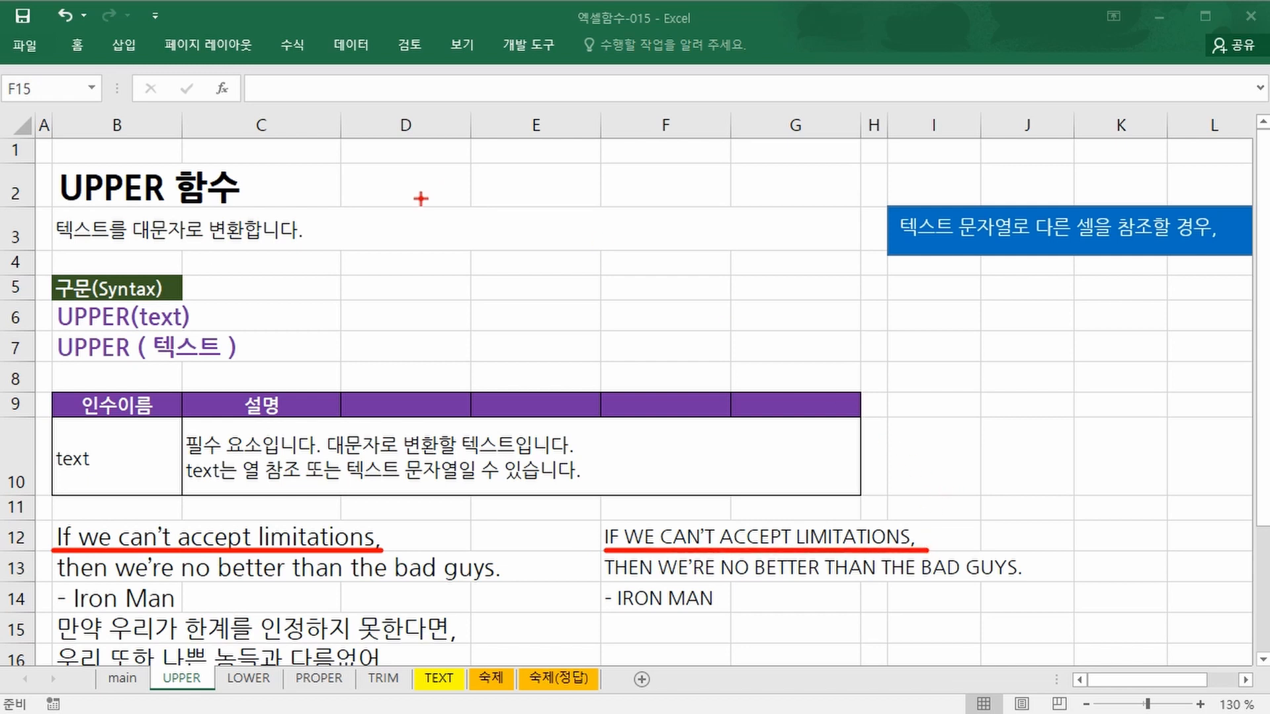
{"action": "left_click_drag", "start_coordinate": [62, 207], "coordinate": [265, 207]}
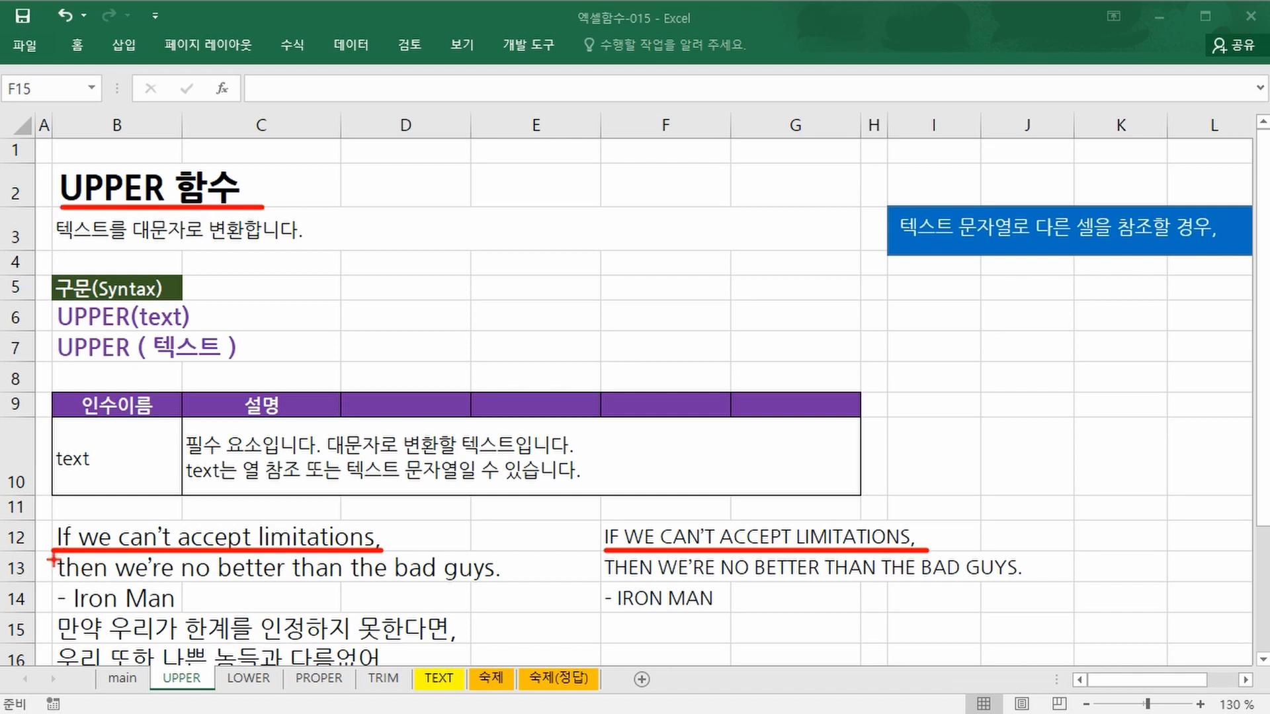
{"action": "mouse_move", "coordinate": [310, 508]}
{"action": "left_mouse_down"}
{"action": "mouse_move", "coordinate": [695, 496]}
{"action": "mouse_move", "coordinate": [709, 520]}
{"action": "mouse_move", "coordinate": [737, 481]}
{"action": "left_mouse_up"}
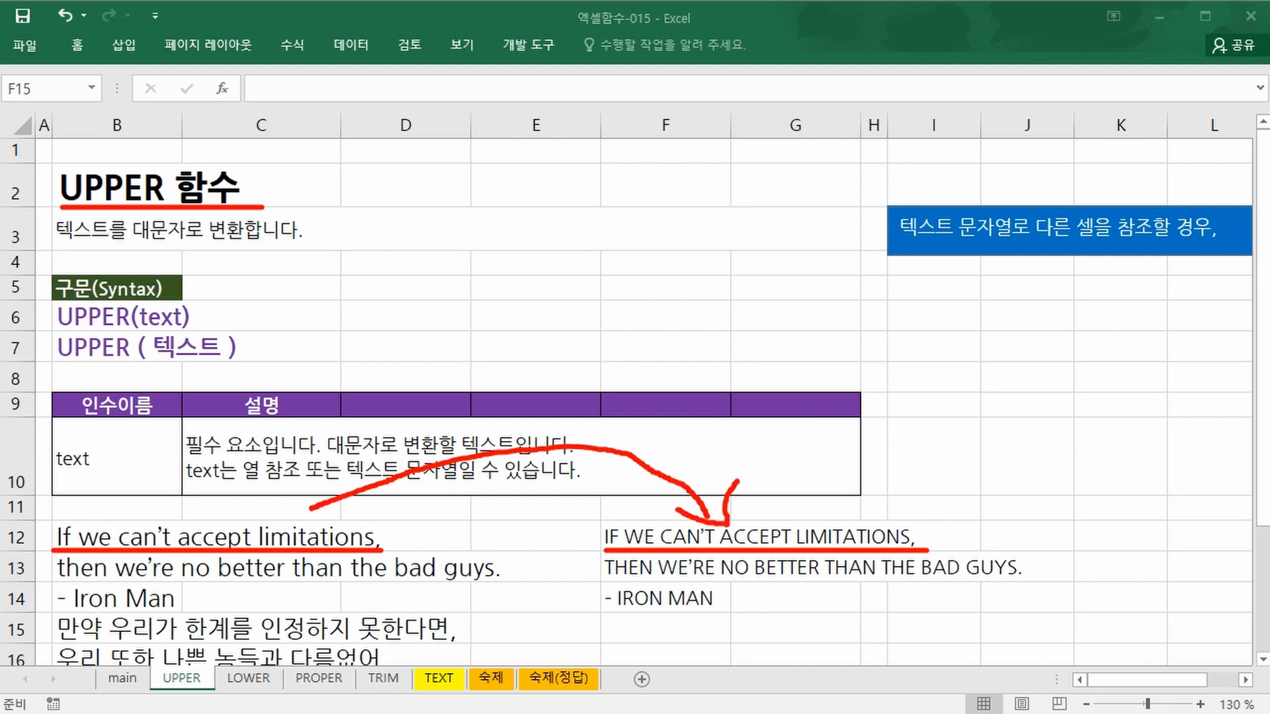
Open the LOWER sheet and examine the function's description and LOWER(text) syntax
{"action": "left_click", "coordinate": [248, 679]}
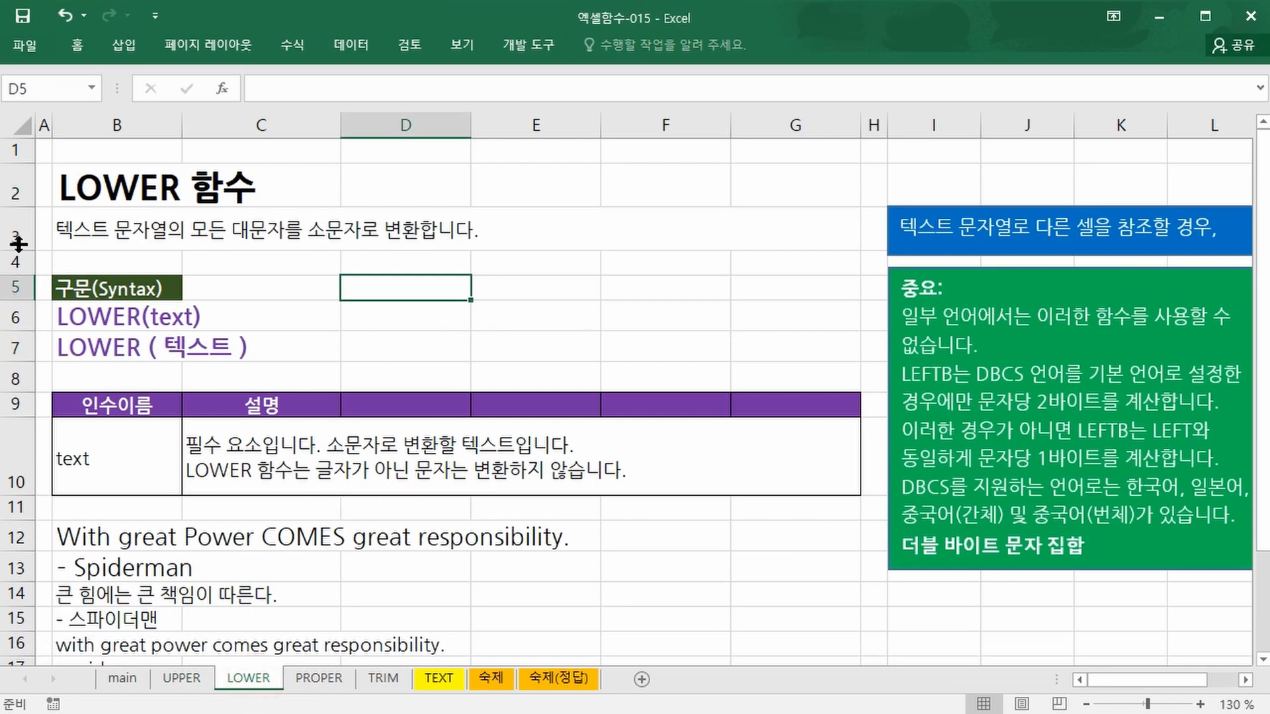
{"action": "key", "text": "ctrl+2"}
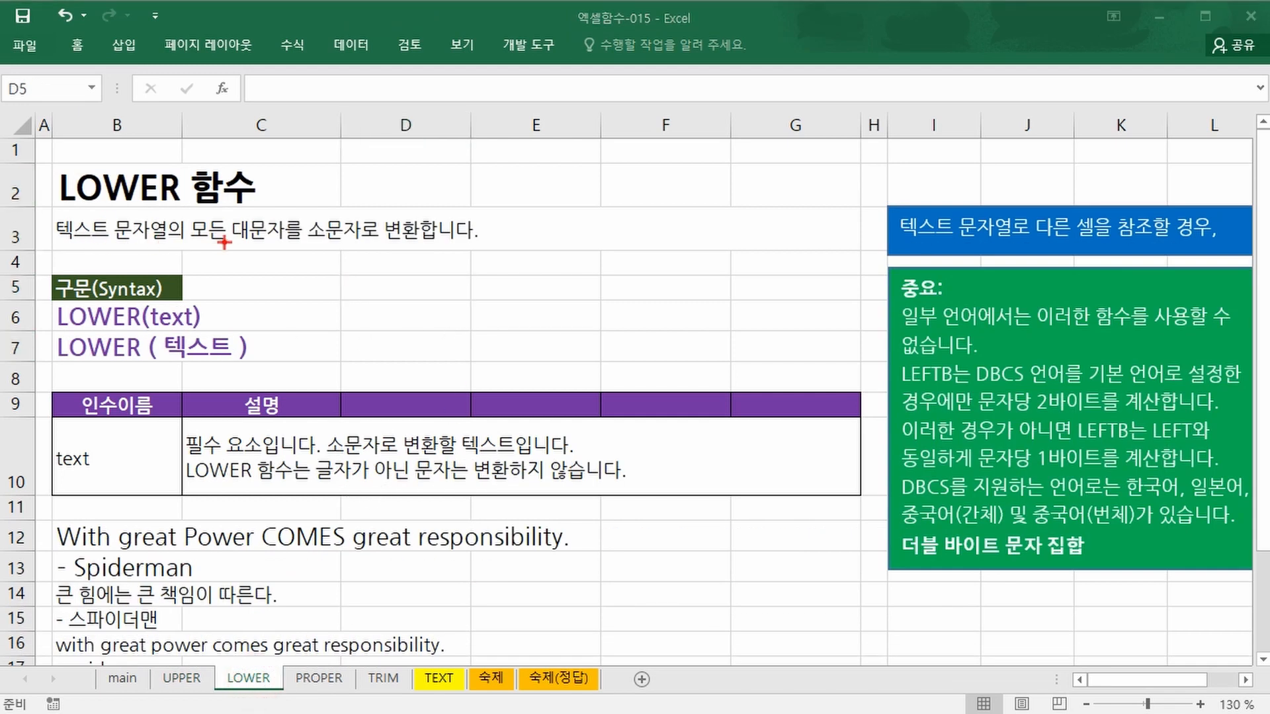
{"action": "left_click_drag", "start_coordinate": [228, 243], "coordinate": [471, 243]}
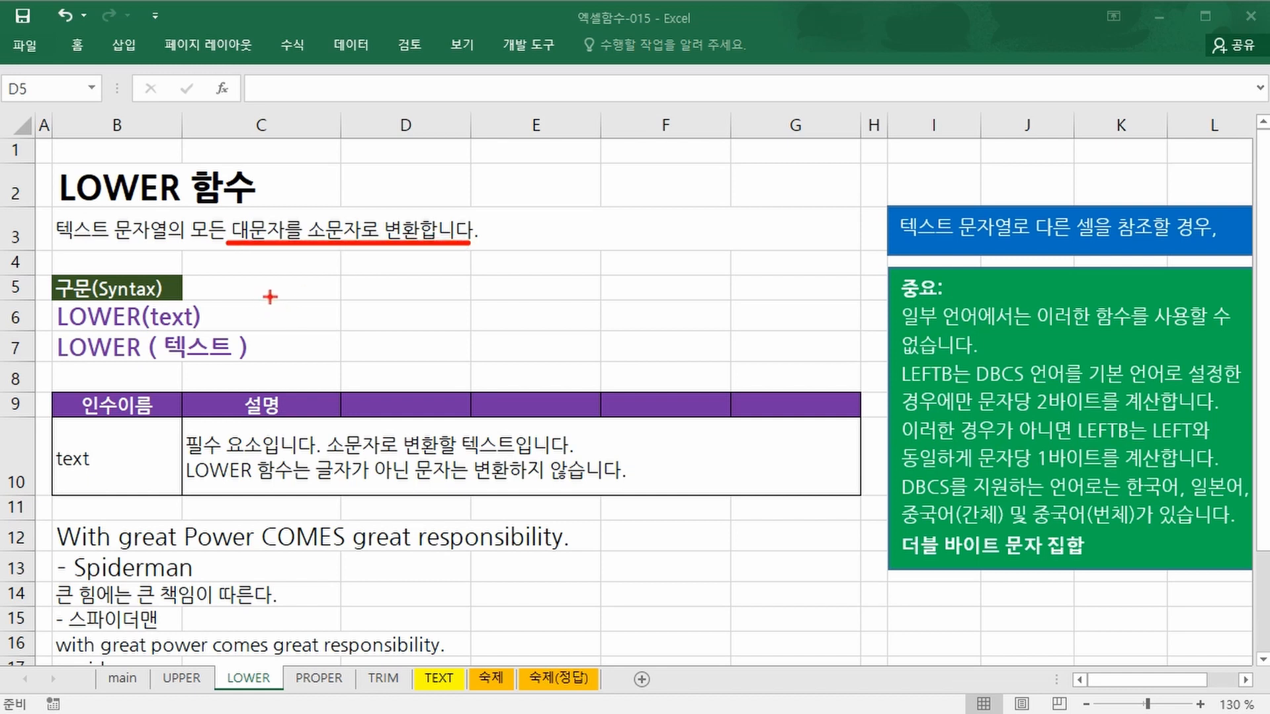
{"action": "left_click_drag", "start_coordinate": [63, 332], "coordinate": [143, 331]}
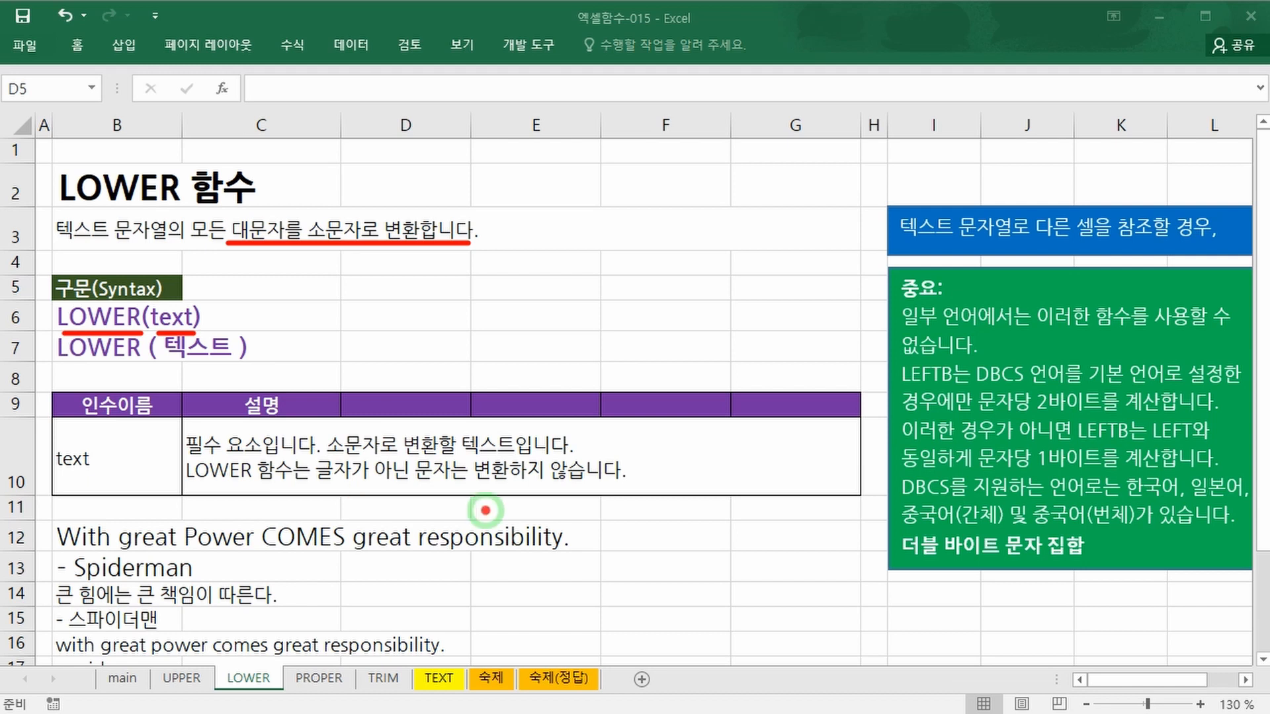
{"action": "key", "text": "Escape"}
Enter =LOWER(B12) in cell F12 to convert the quote in B12 to lowercase
{"action": "left_click", "coordinate": [691, 545]}
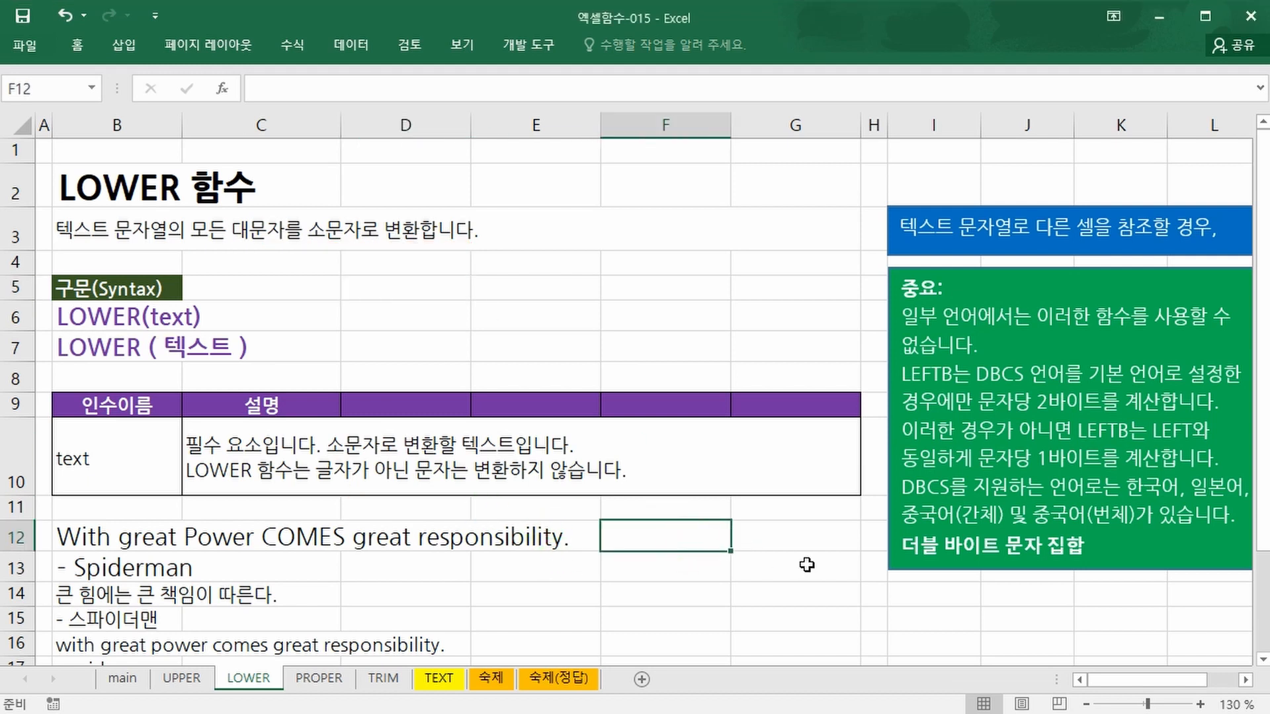
{"action": "type", "text": "=lo"}
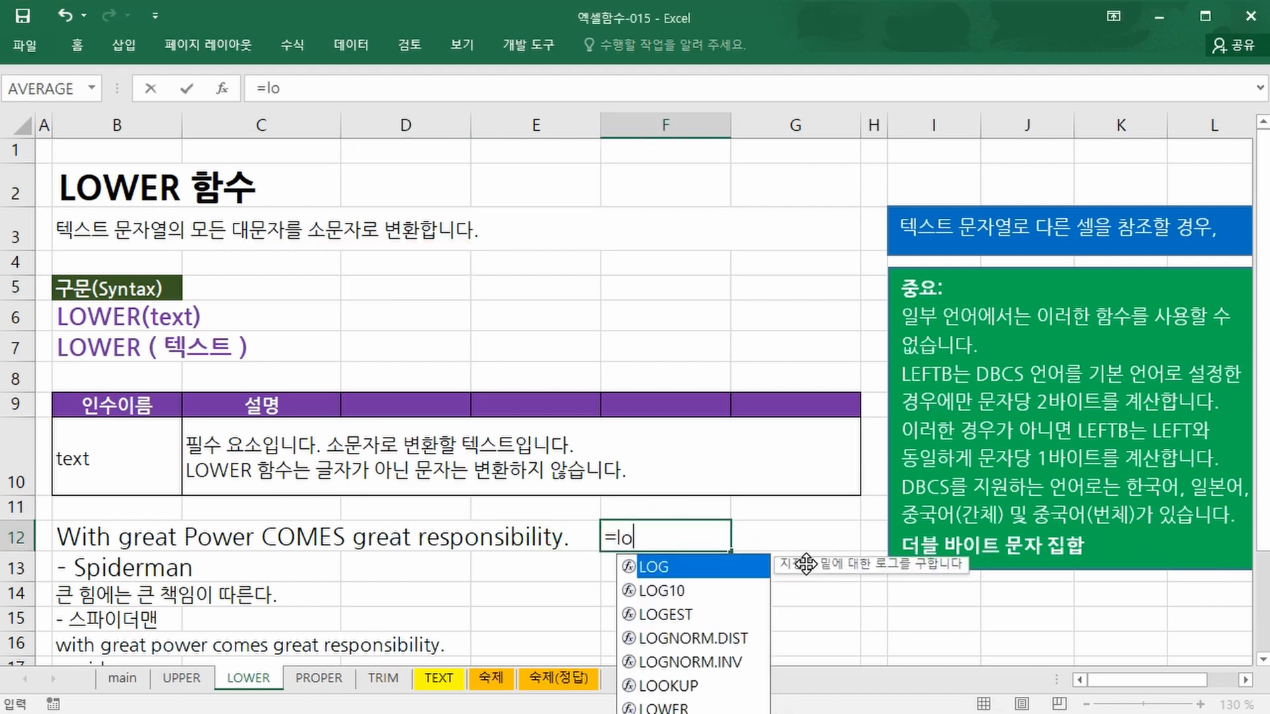
{"action": "type", "text": "w"}
{"action": "key", "text": "Tab"}
{"action": "left_click", "coordinate": [117, 537]}
{"action": "type", "text": ")"}
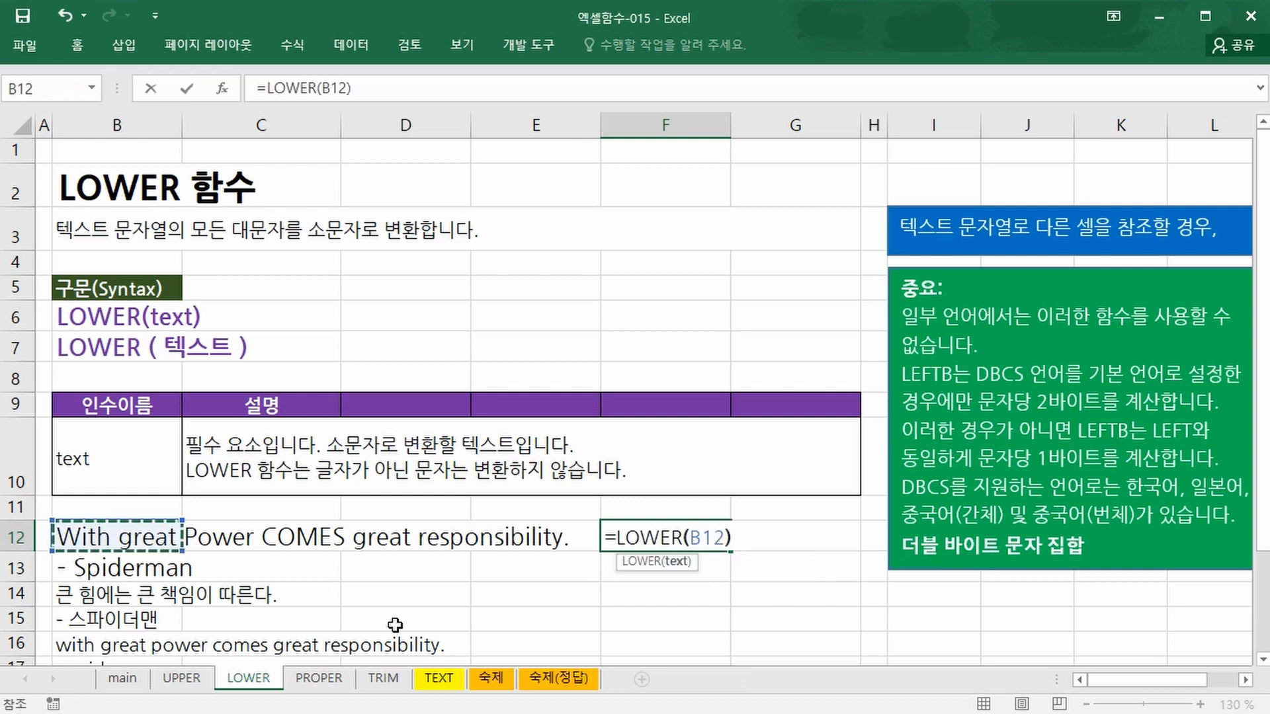
{"action": "key", "text": "Return"}
{"action": "key", "text": "Up"}
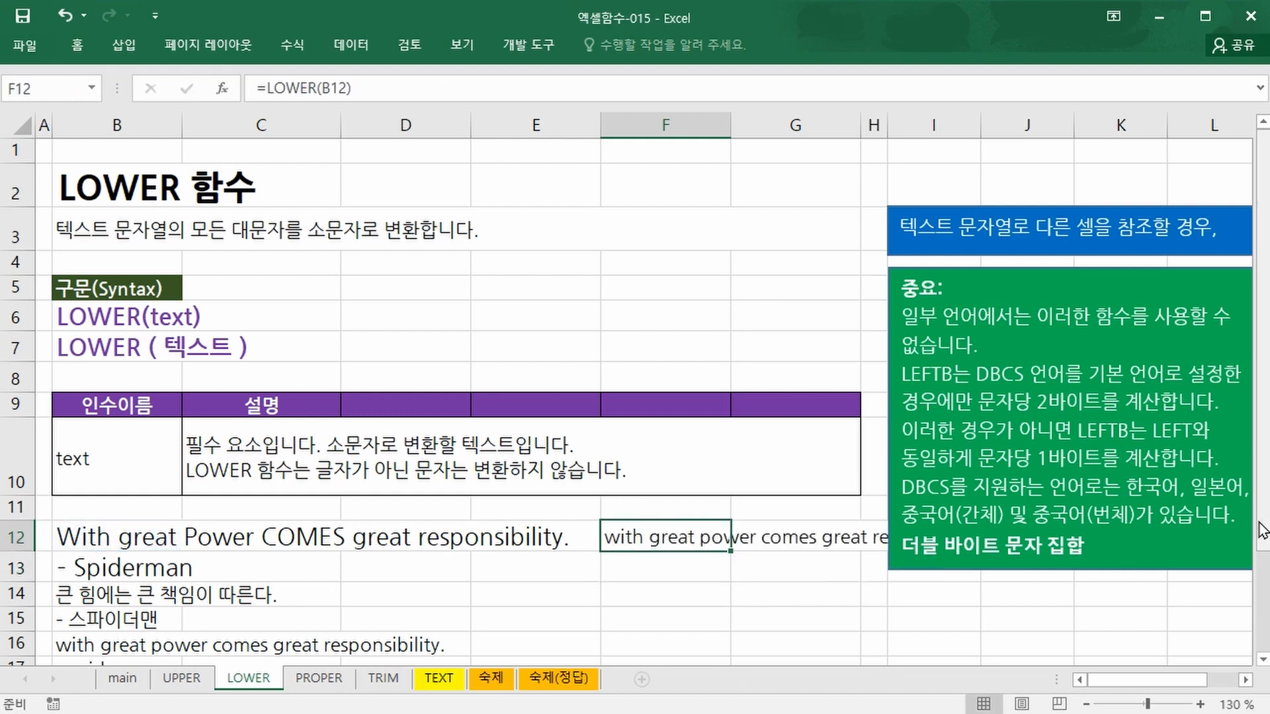
Compare the original quote in B12 with the LOWER formula's output in F12, and revisit the UPPER sheet
{"action": "left_click", "coordinate": [78, 540]}
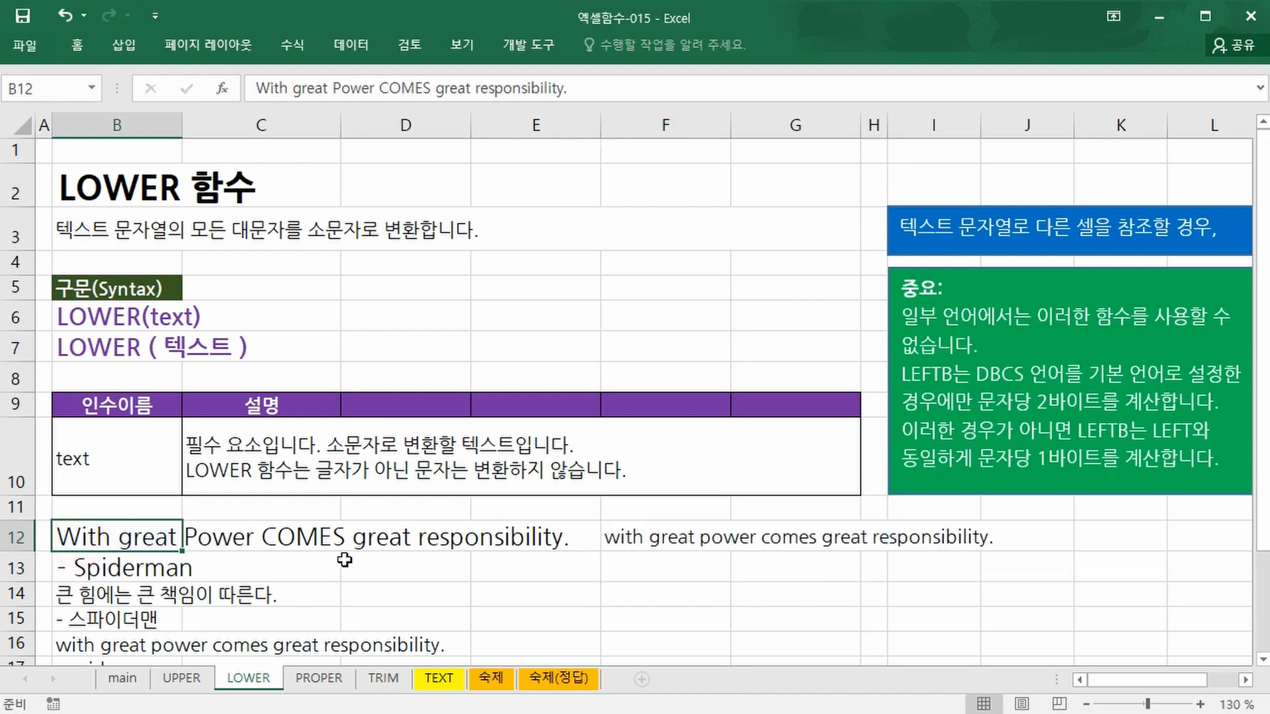
{"action": "left_click", "coordinate": [295, 537]}
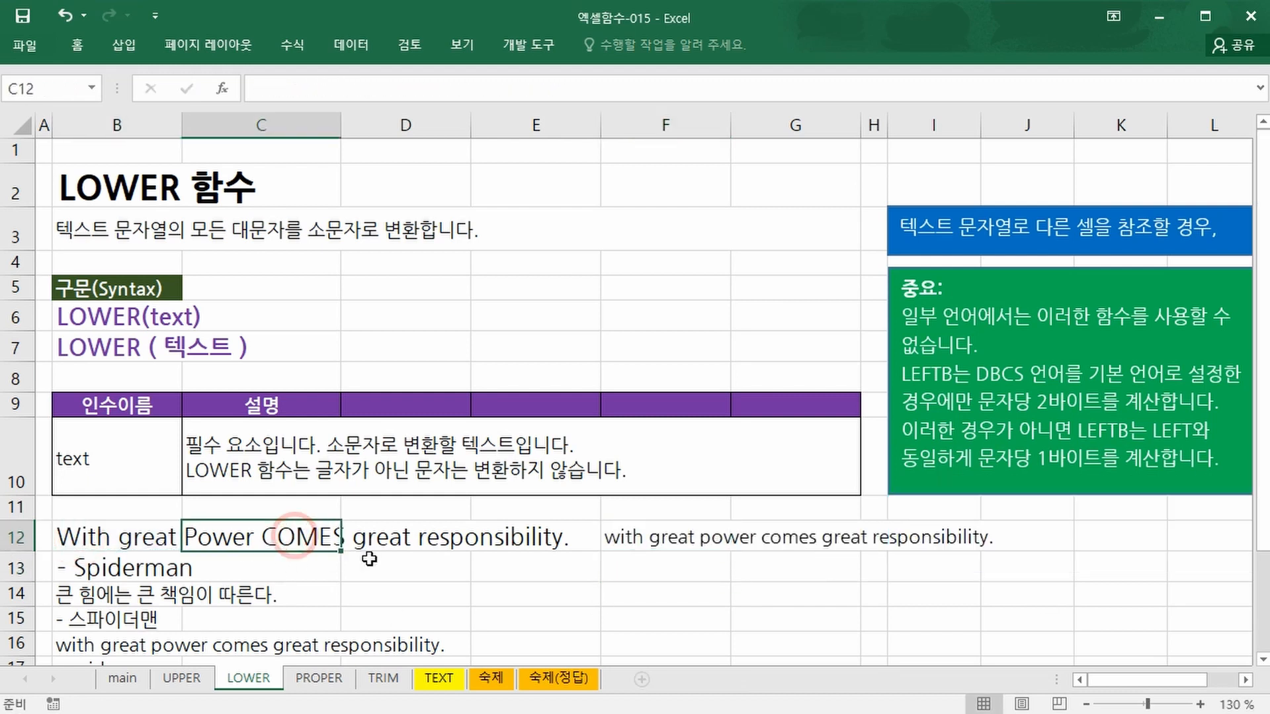
{"action": "left_click", "coordinate": [139, 533]}
{"action": "left_click", "coordinate": [643, 544]}
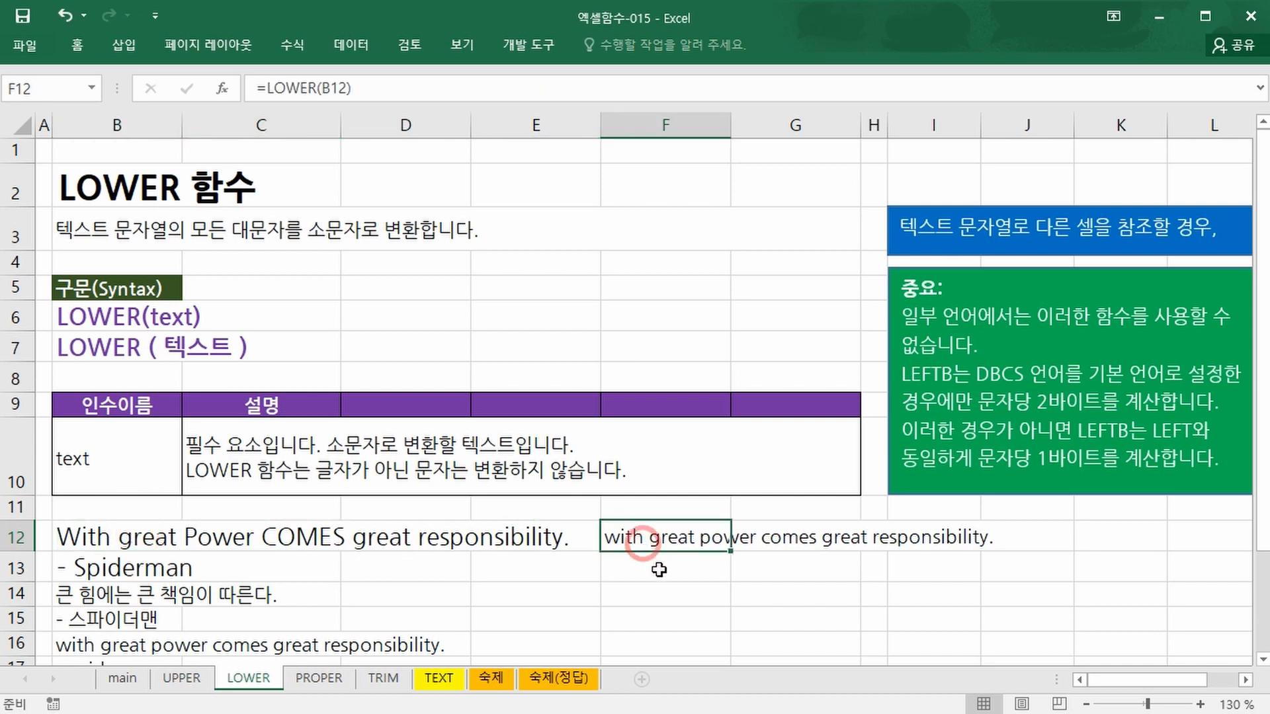
{"action": "left_click", "coordinate": [636, 575]}
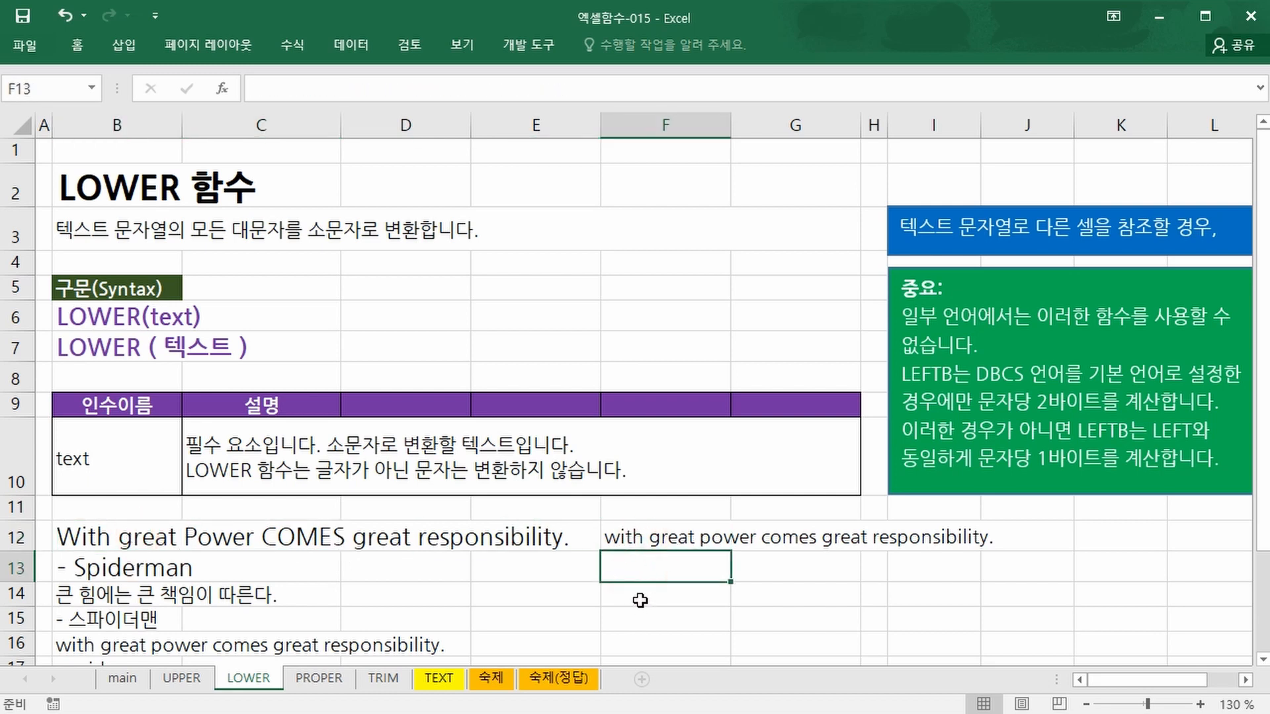
{"action": "left_click", "coordinate": [640, 601]}
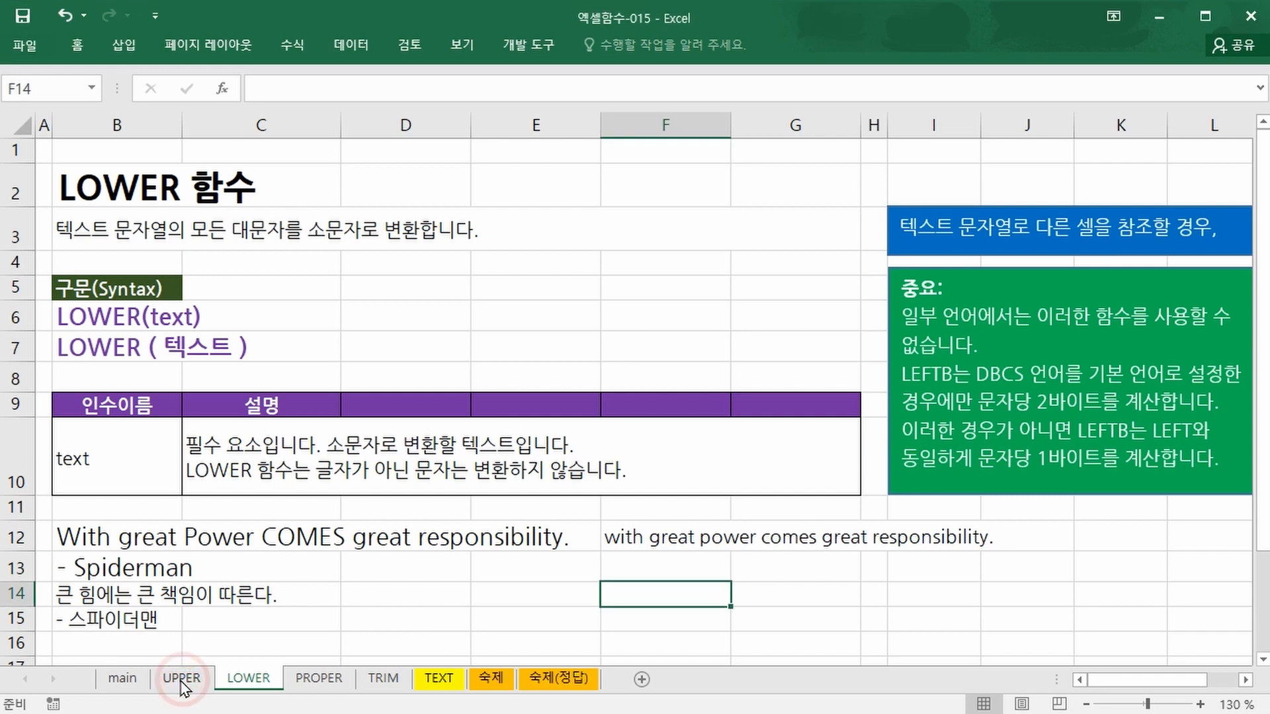
{"action": "left_click", "coordinate": [181, 678]}
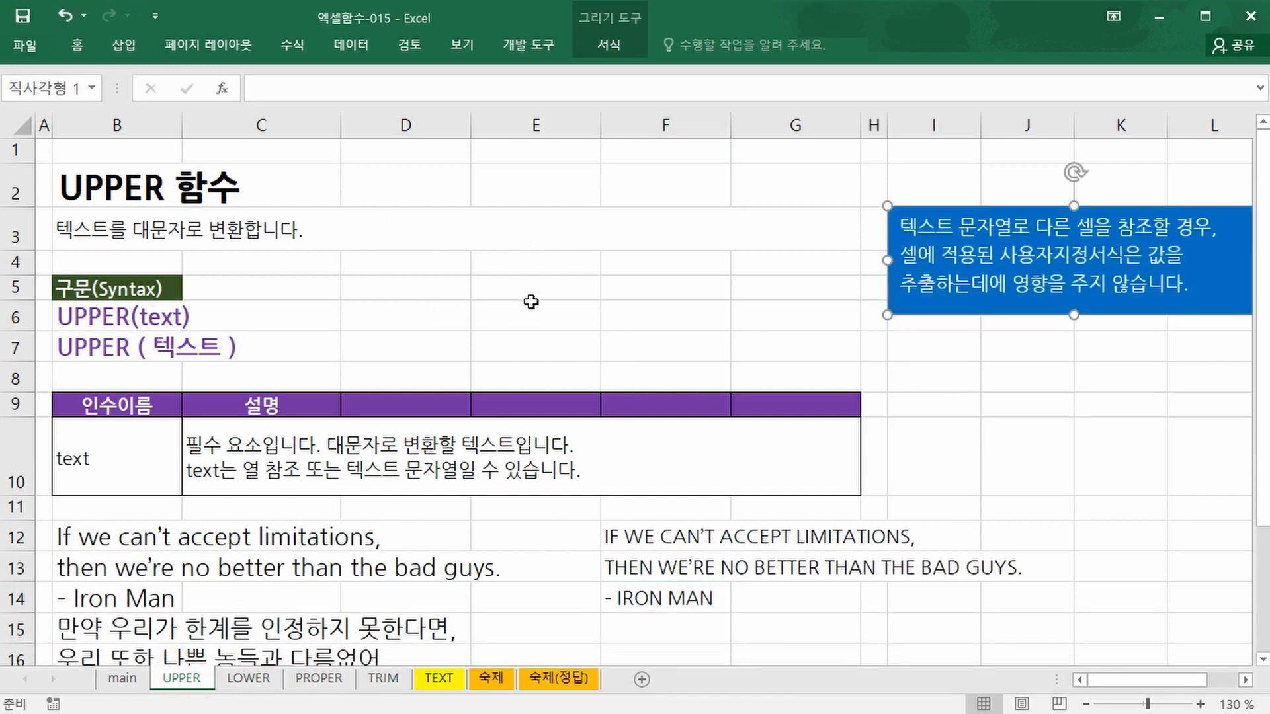
{"action": "left_click", "coordinate": [249, 679]}
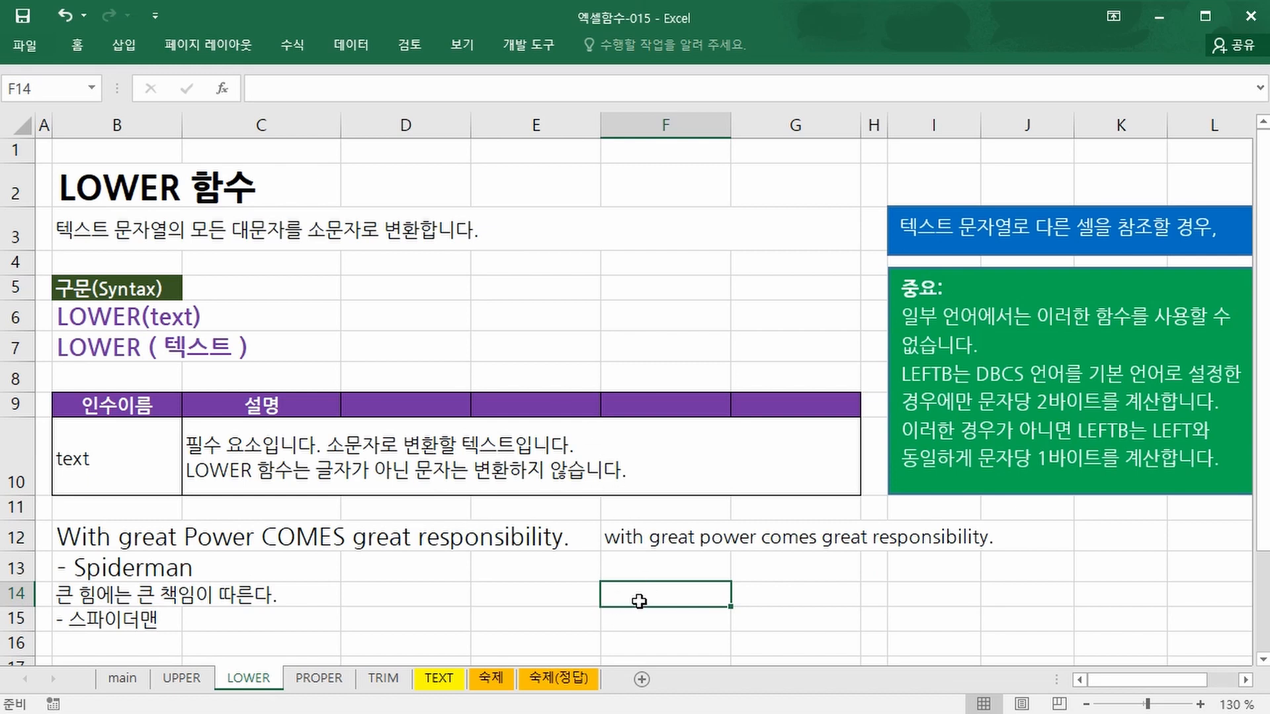
Open the PROPER sheet and examine its description and the uppercase words WANT, MY and THE in rows 12 and 13
{"action": "left_click", "coordinate": [319, 678]}
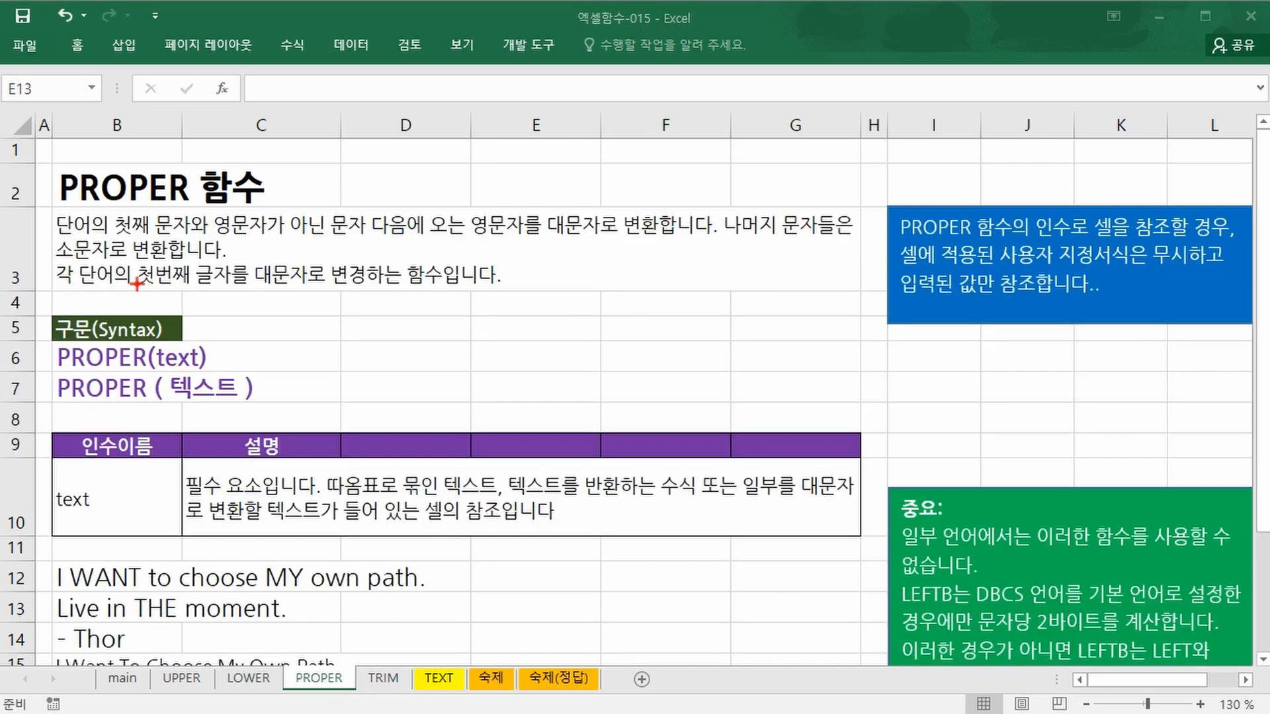
{"action": "left_click_drag", "start_coordinate": [137, 284], "coordinate": [467, 286]}
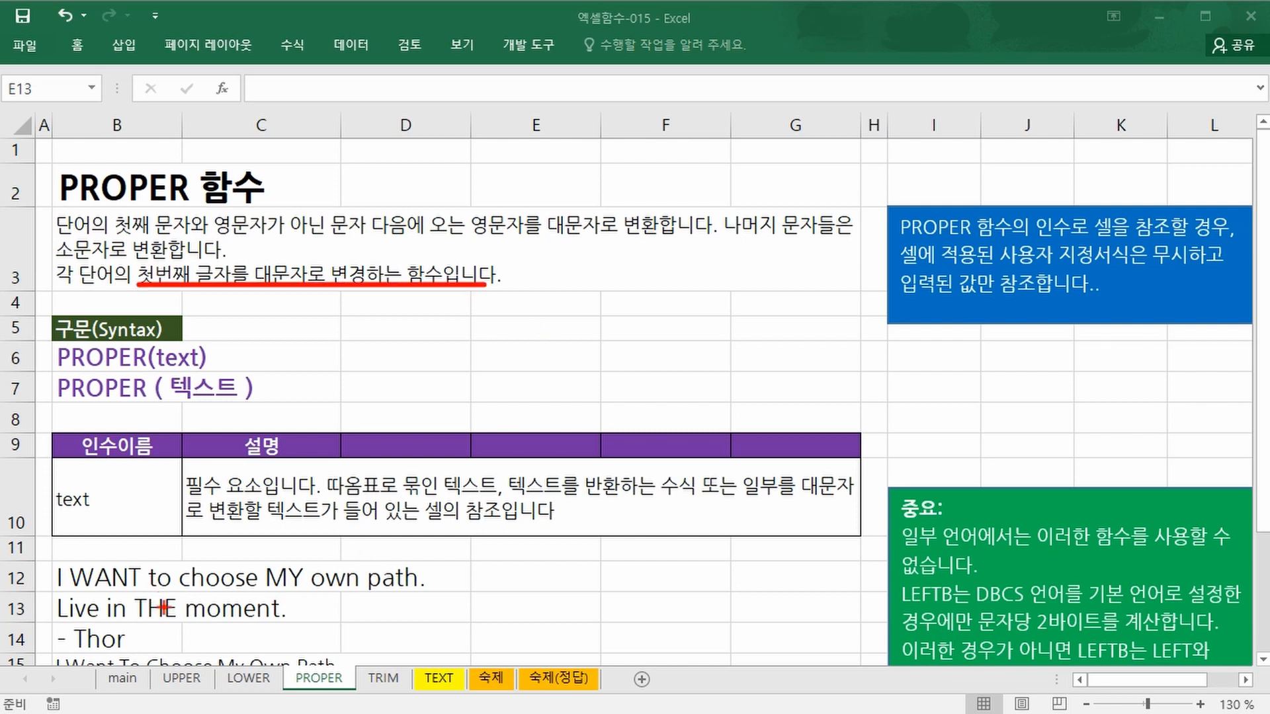
{"action": "left_click_drag", "start_coordinate": [70, 556], "coordinate": [141, 592]}
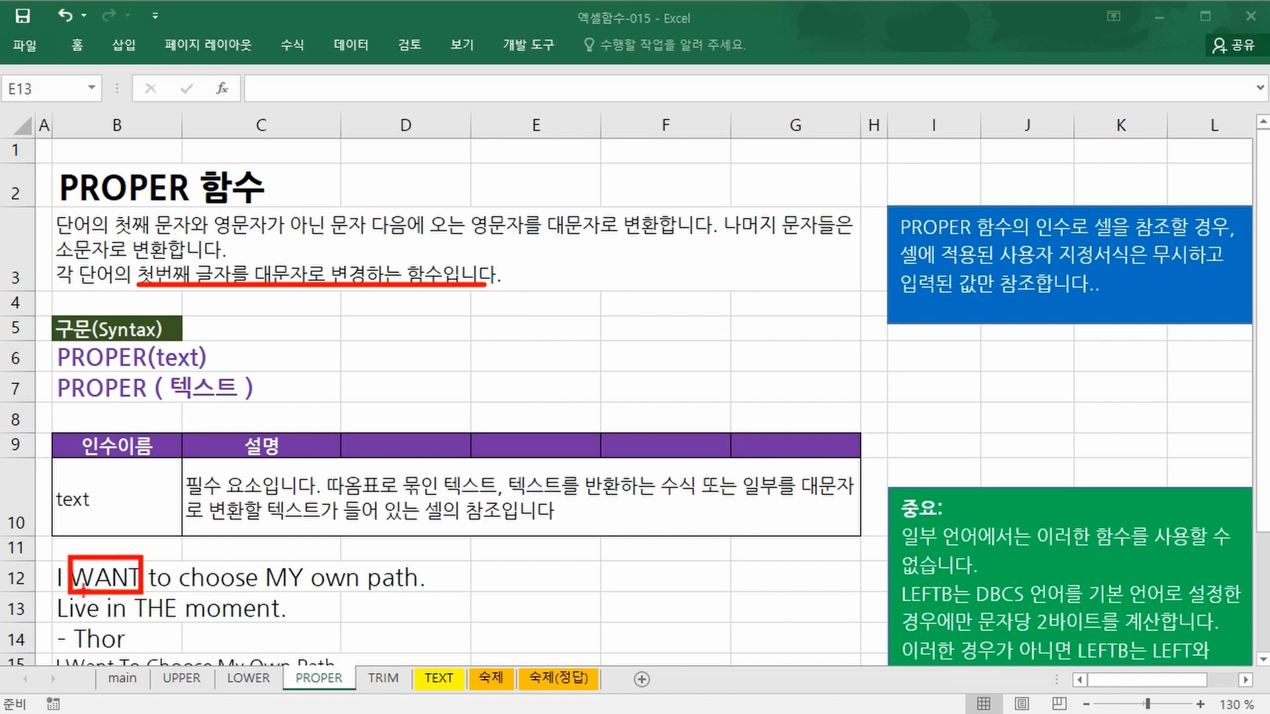
{"action": "left_click_drag", "start_coordinate": [251, 559], "coordinate": [309, 591]}
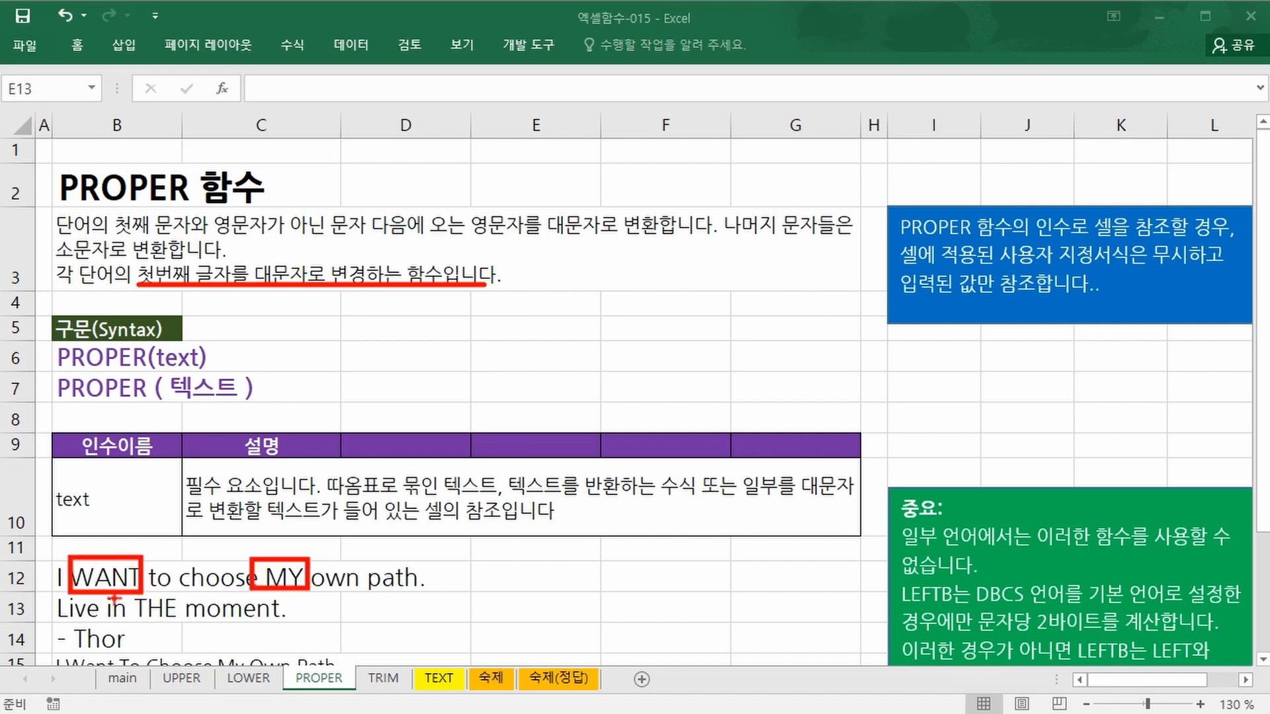
{"action": "left_click_drag", "start_coordinate": [121, 594], "coordinate": [186, 630]}
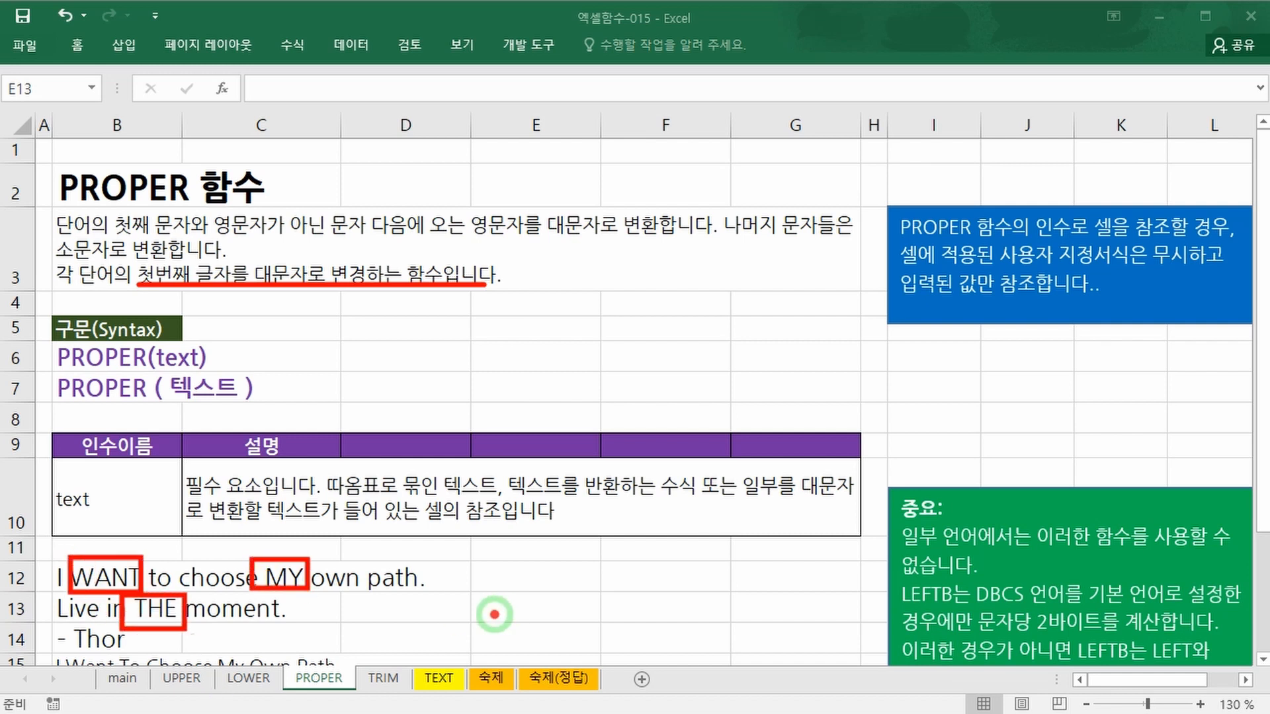
{"action": "key", "text": "Escape"}
Enter =PROPER(B12) in cell F12 and fill the formula down to F14
{"action": "left_click", "coordinate": [667, 573]}
{"action": "type", "text": "="}
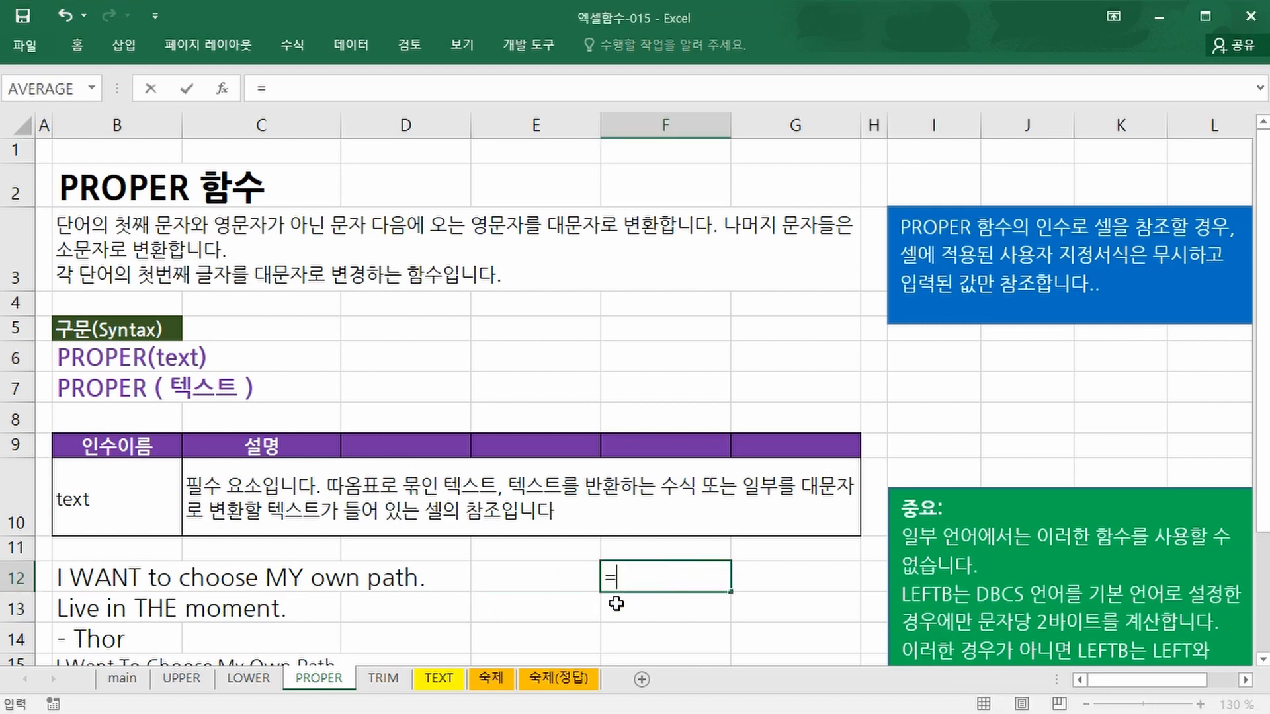
{"action": "type", "text": "p"}
{"action": "left_click", "coordinate": [649, 577]}
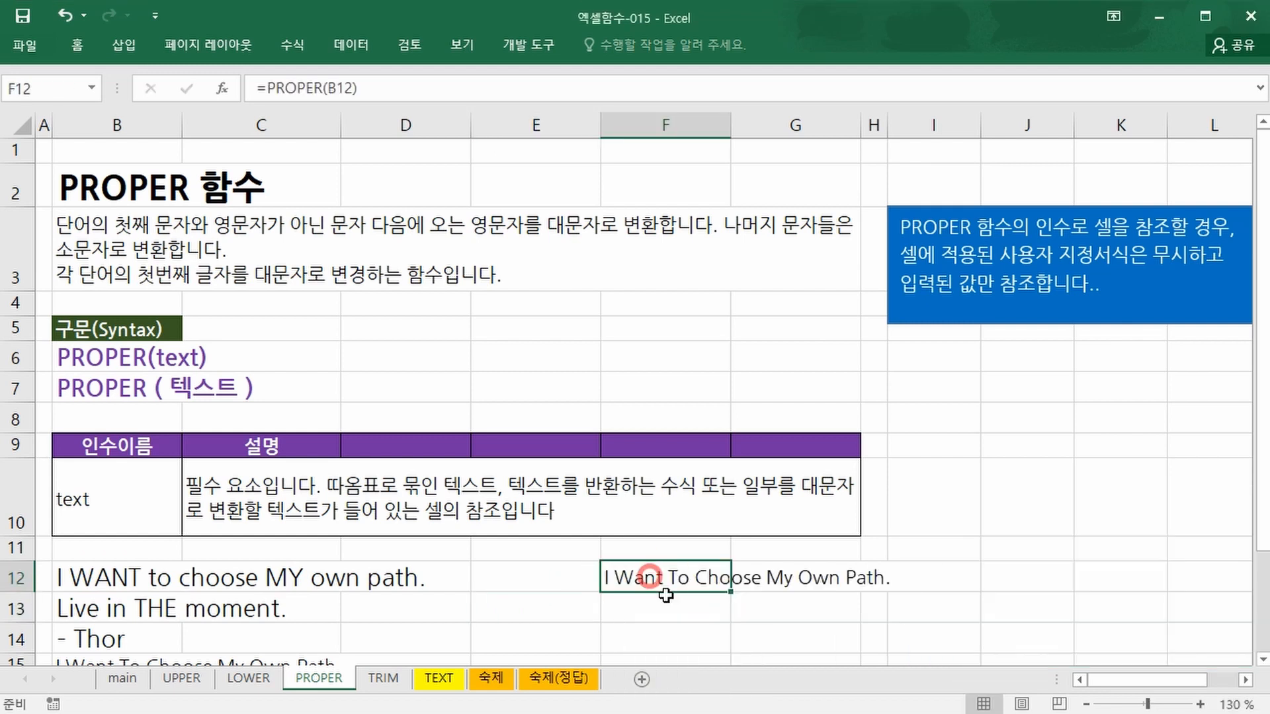
{"action": "left_click_drag", "start_coordinate": [729, 592], "coordinate": [731, 646]}
{"action": "left_click", "coordinate": [557, 598]}
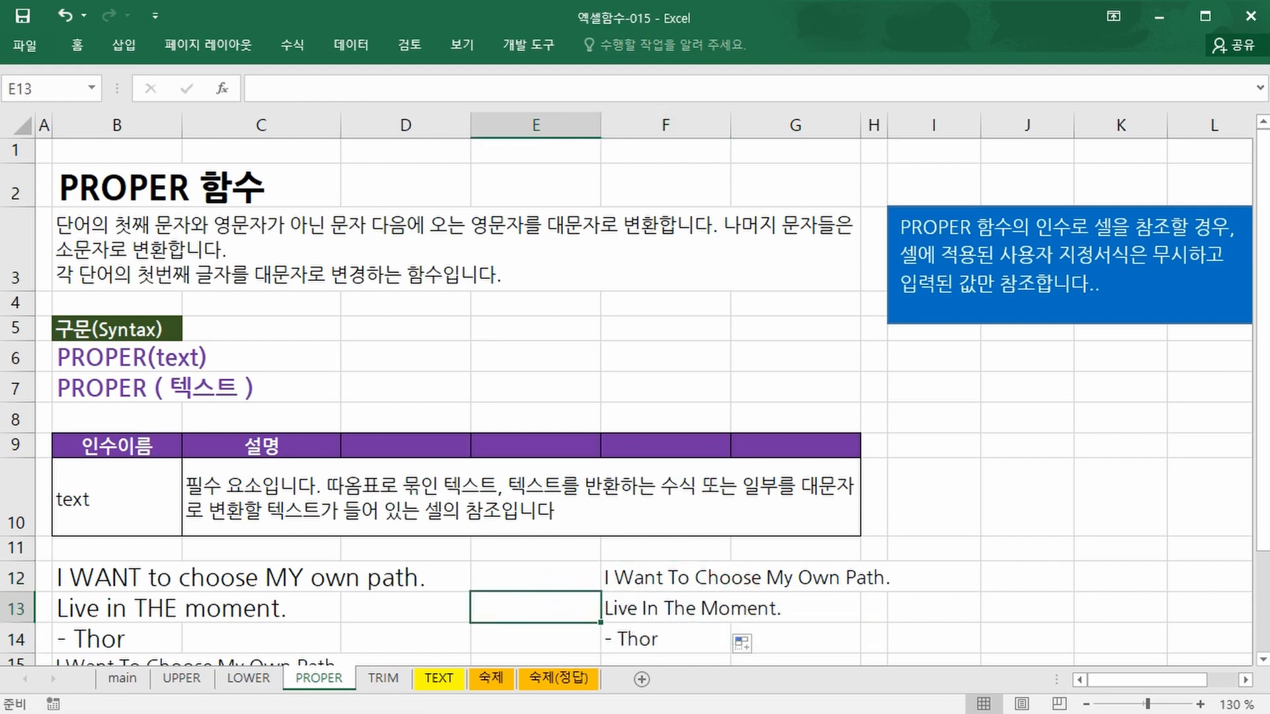
Compare the word WANT in B12 with its capitalization in the PROPER formula's output in F12
{"action": "key", "text": "ctrl+2"}
{"action": "left_click_drag", "start_coordinate": [71, 589], "coordinate": [130, 589]}
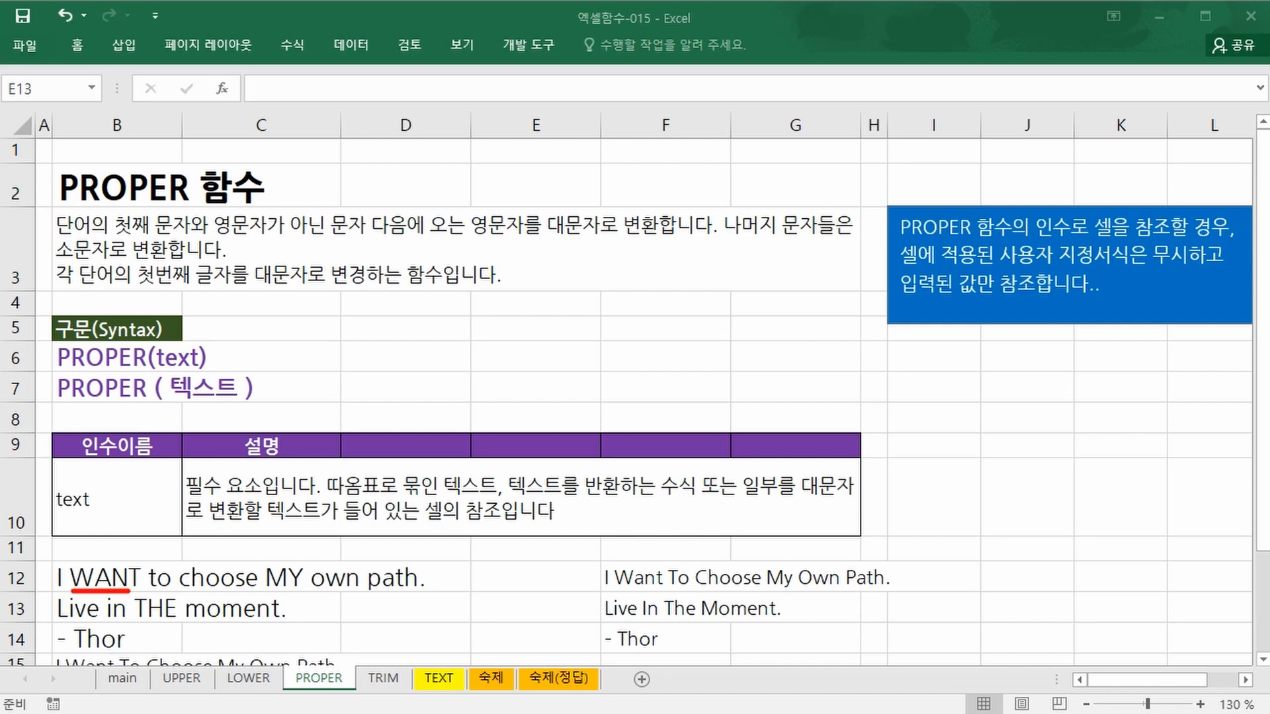
{"action": "mouse_move", "coordinate": [623, 589]}
{"action": "left_mouse_down"}
{"action": "mouse_move", "coordinate": [660, 589]}
{"action": "mouse_move", "coordinate": [635, 592]}
{"action": "left_mouse_up"}
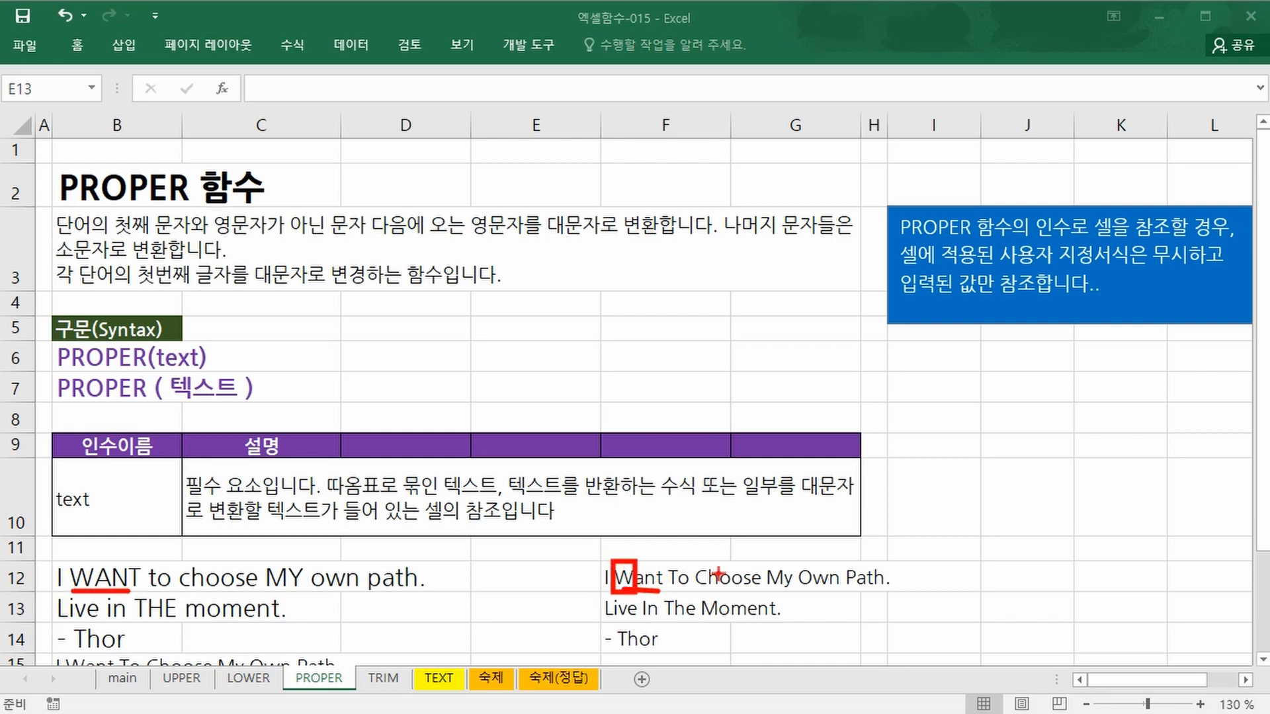
{"action": "key", "text": "Escape"}
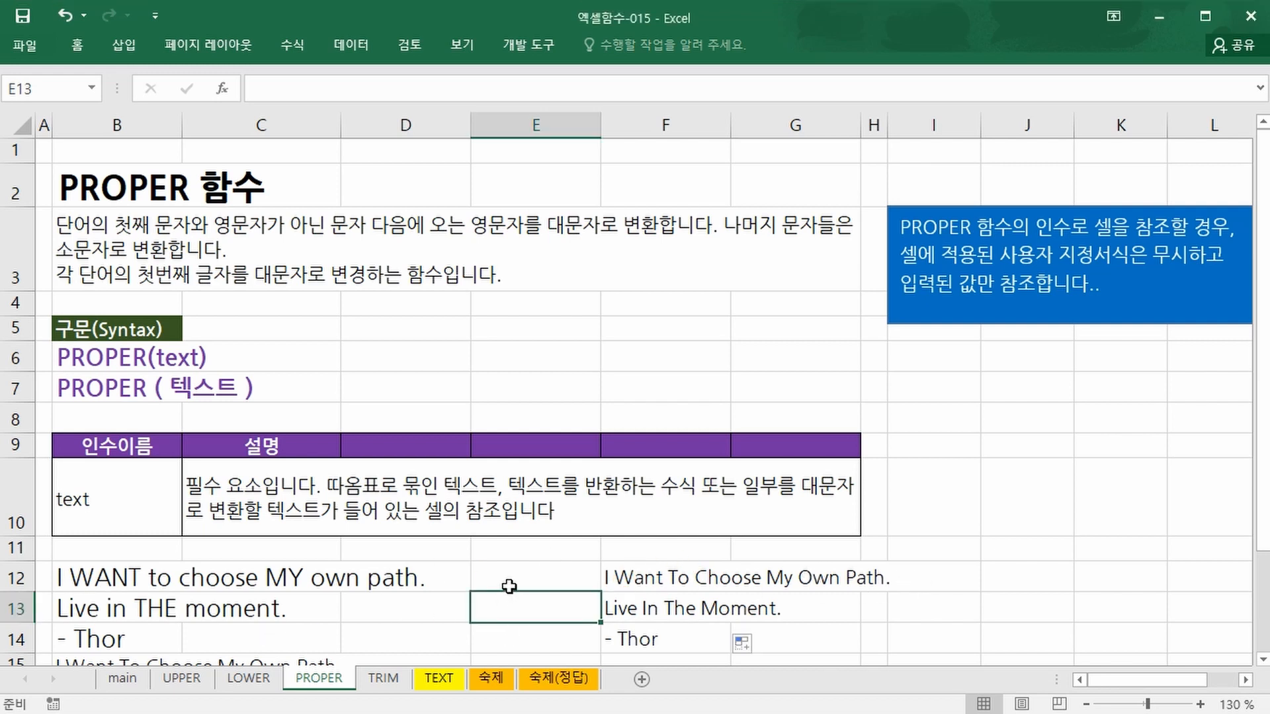
Open the TRIM sheet and examine the function's description, its TRIM(text) syntax and the explanation of the text argument
{"action": "left_click", "coordinate": [384, 679]}
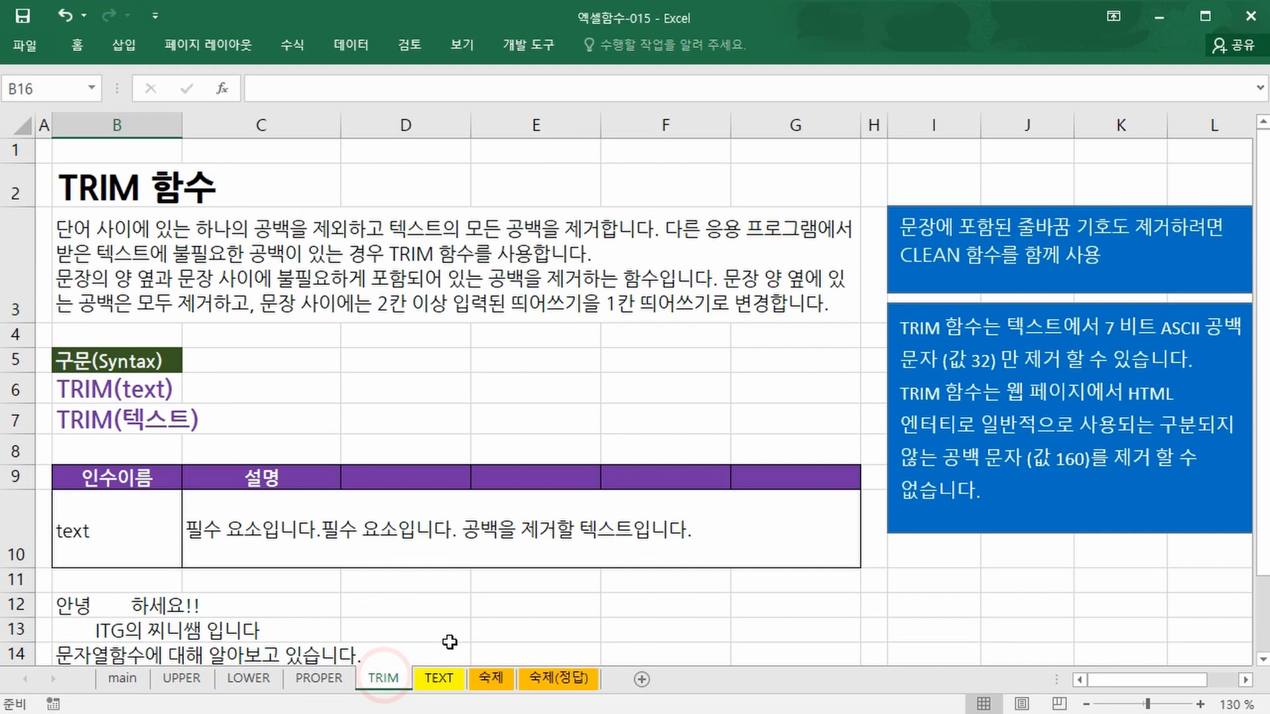
{"action": "left_click", "coordinate": [465, 354]}
{"action": "key", "text": "ctrl+2"}
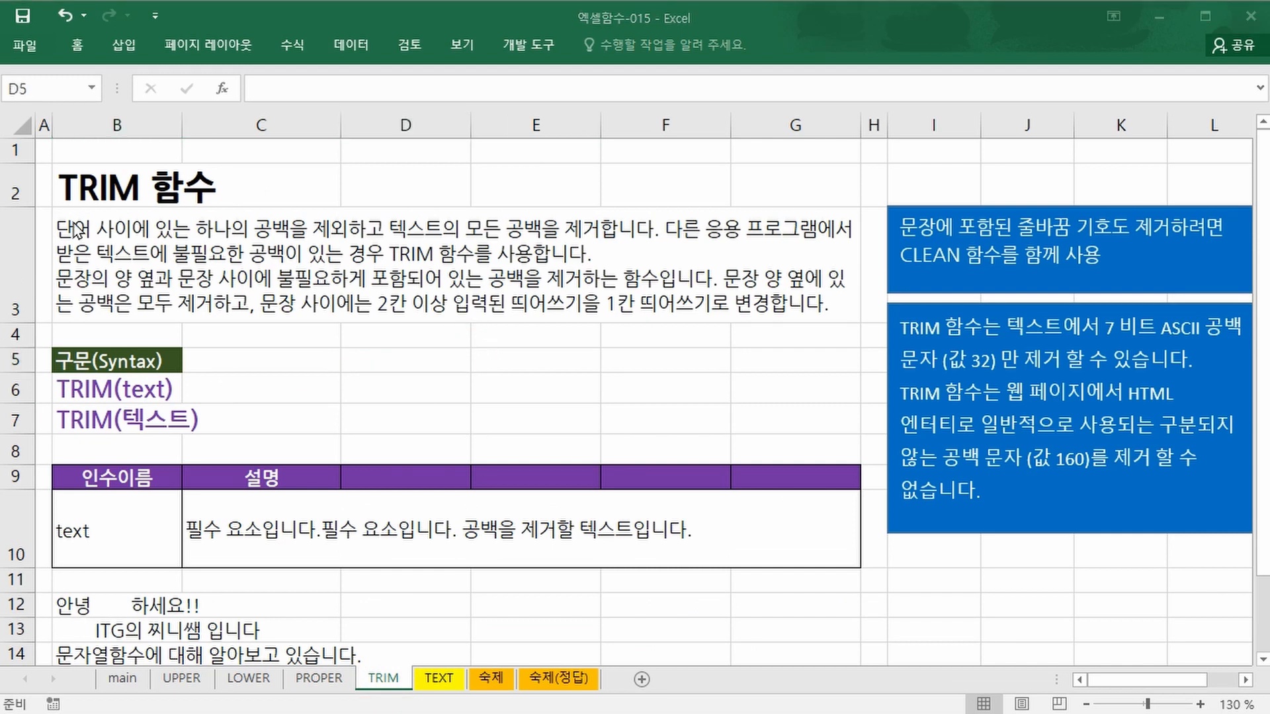
{"action": "left_click_drag", "start_coordinate": [61, 242], "coordinate": [605, 244]}
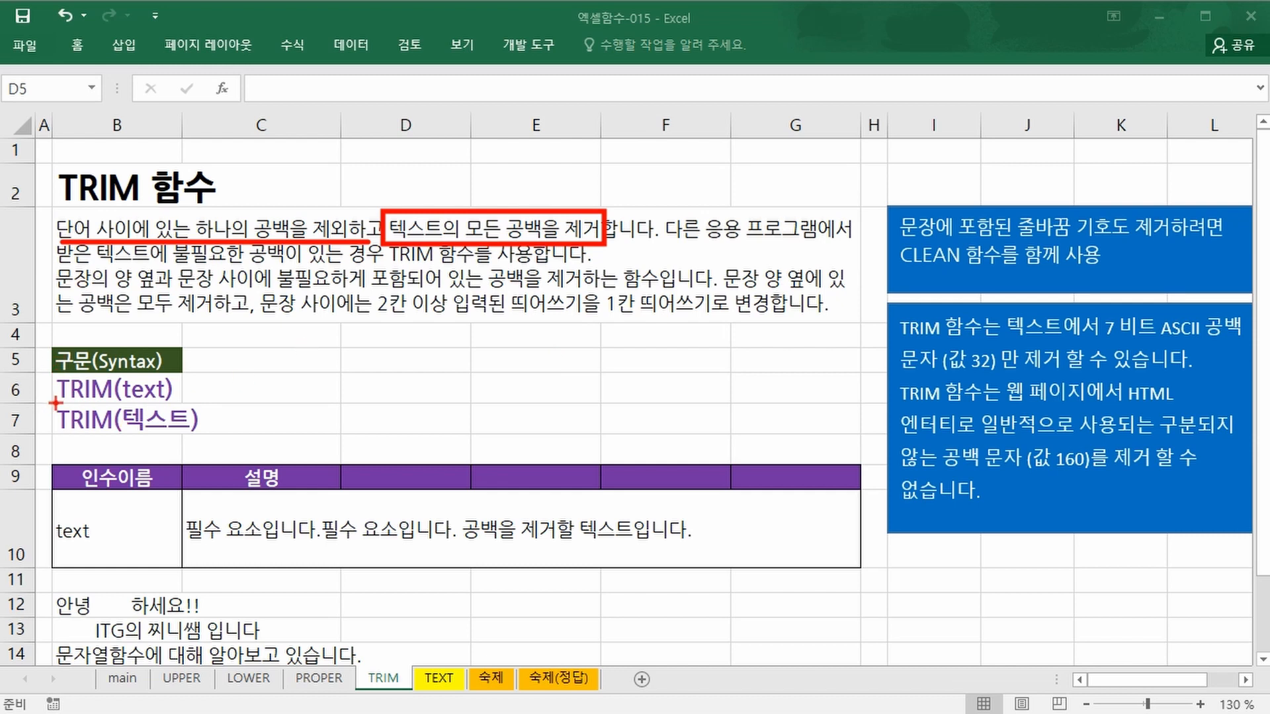
{"action": "left_click_drag", "start_coordinate": [58, 401], "coordinate": [170, 405]}
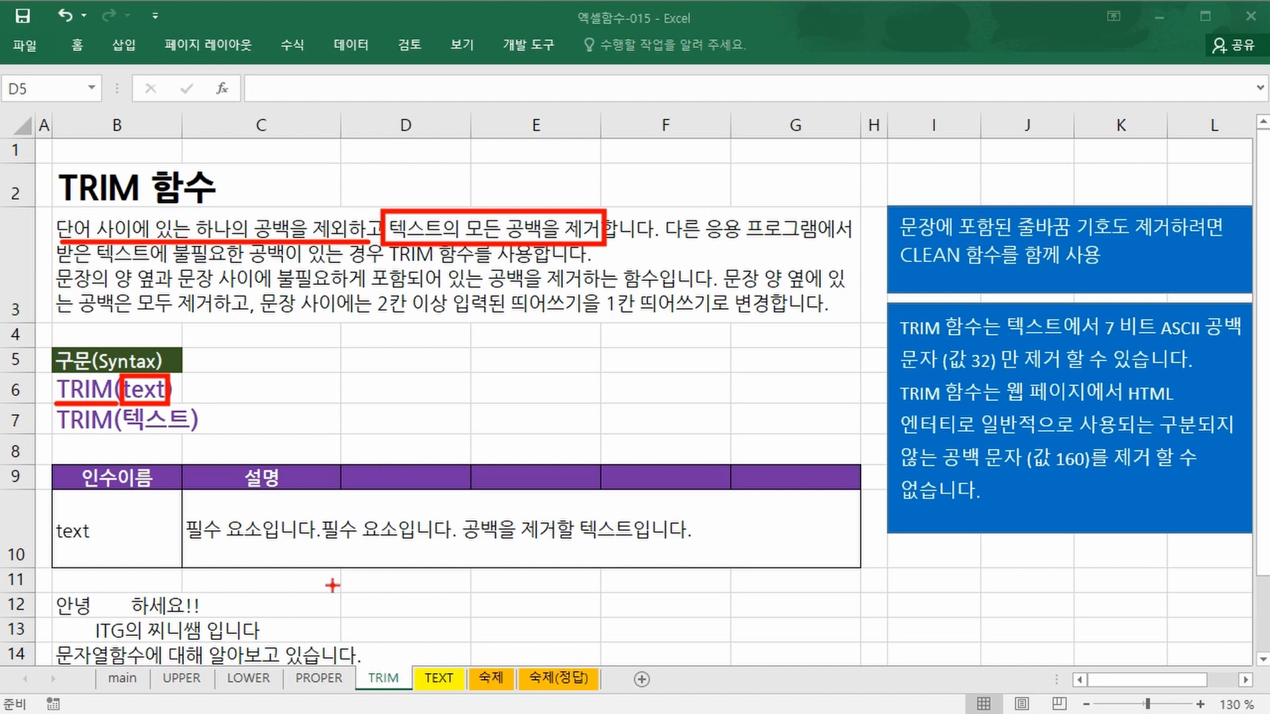
{"action": "left_click_drag", "start_coordinate": [465, 546], "coordinate": [692, 537]}
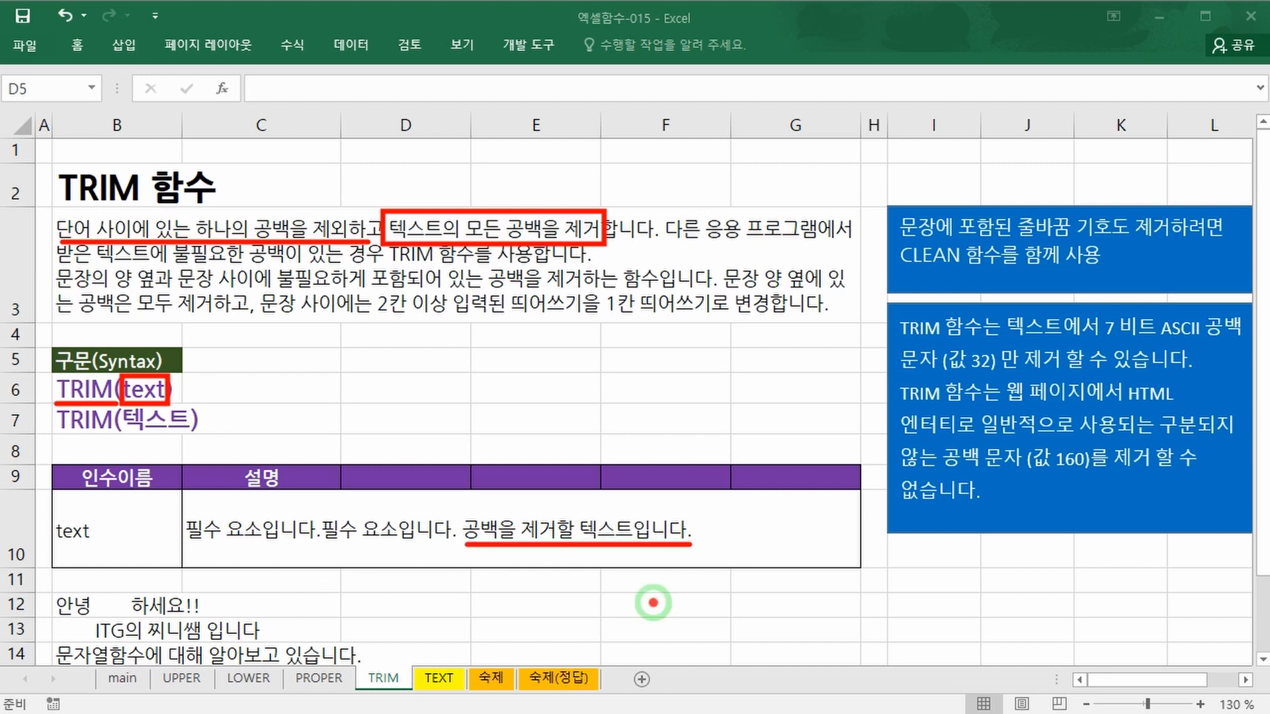
{"action": "key", "text": "Escape"}
{"action": "left_click", "coordinate": [667, 606]}
{"action": "scroll", "coordinate": [667, 606], "scroll_direction": "down", "scroll_amount": 1}
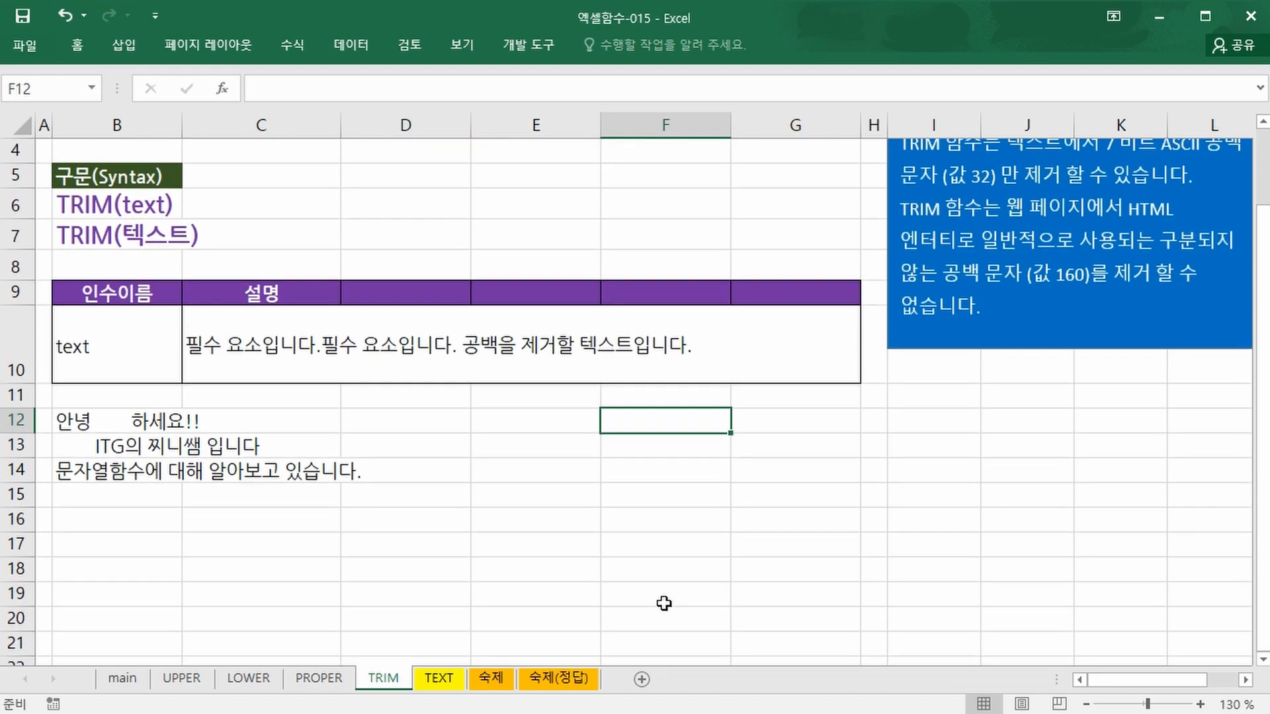
{"action": "type", "text": "="}
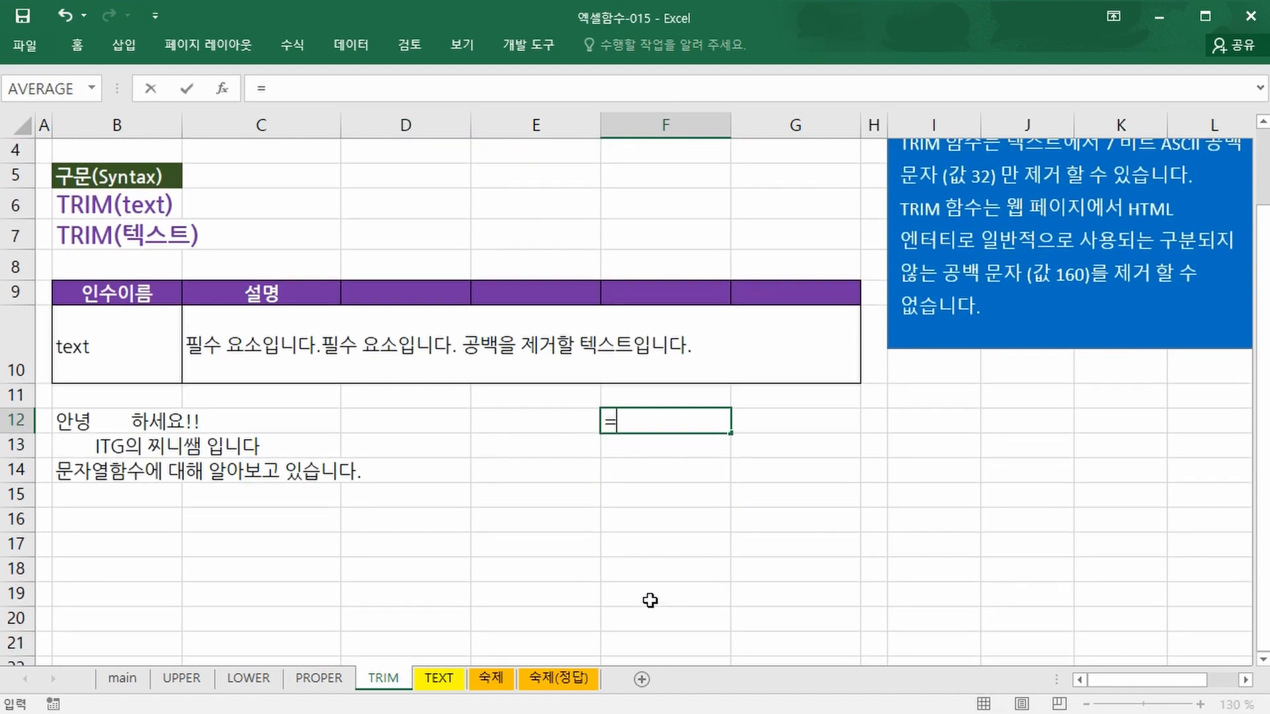
{"action": "key", "text": "Escape"}
Examine the extra spaces within B12, before the text in B13 and after the text in B14
{"action": "key", "text": "ctrl+2"}
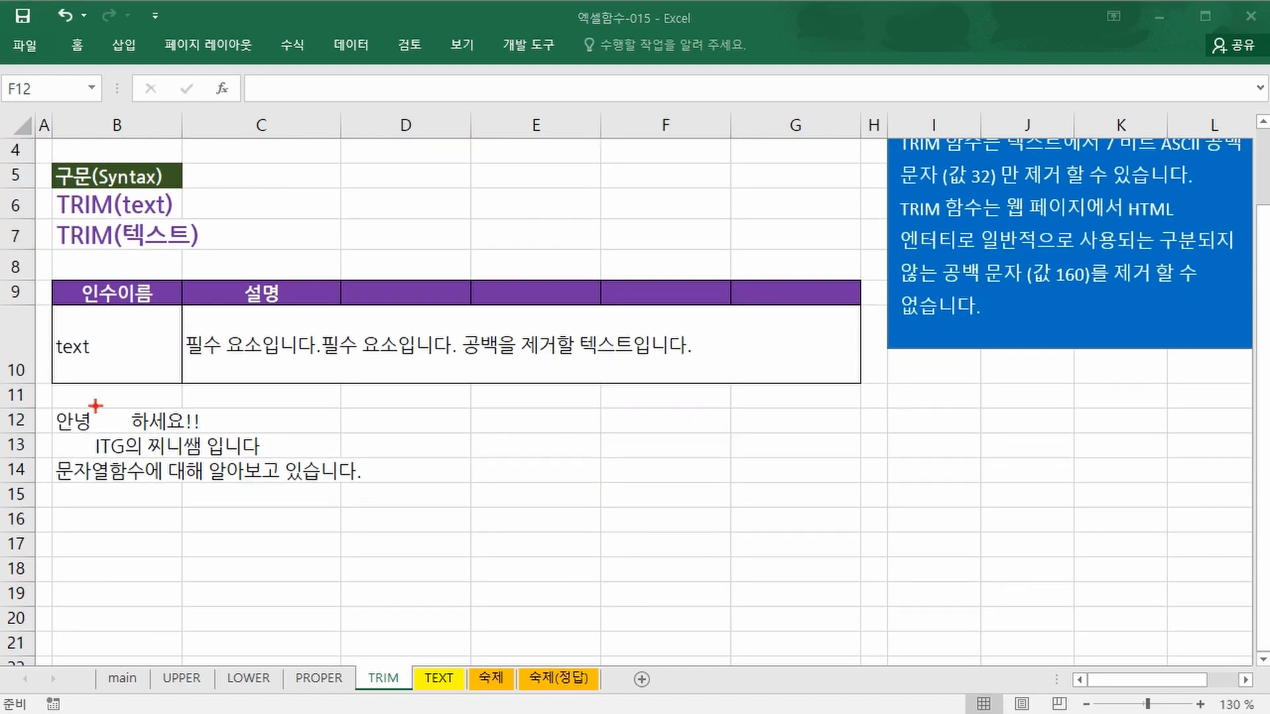
{"action": "mouse_move", "coordinate": [89, 407]}
{"action": "left_mouse_down"}
{"action": "mouse_move", "coordinate": [130, 433]}
{"action": "mouse_move", "coordinate": [88, 455]}
{"action": "mouse_move", "coordinate": [98, 461]}
{"action": "left_mouse_up"}
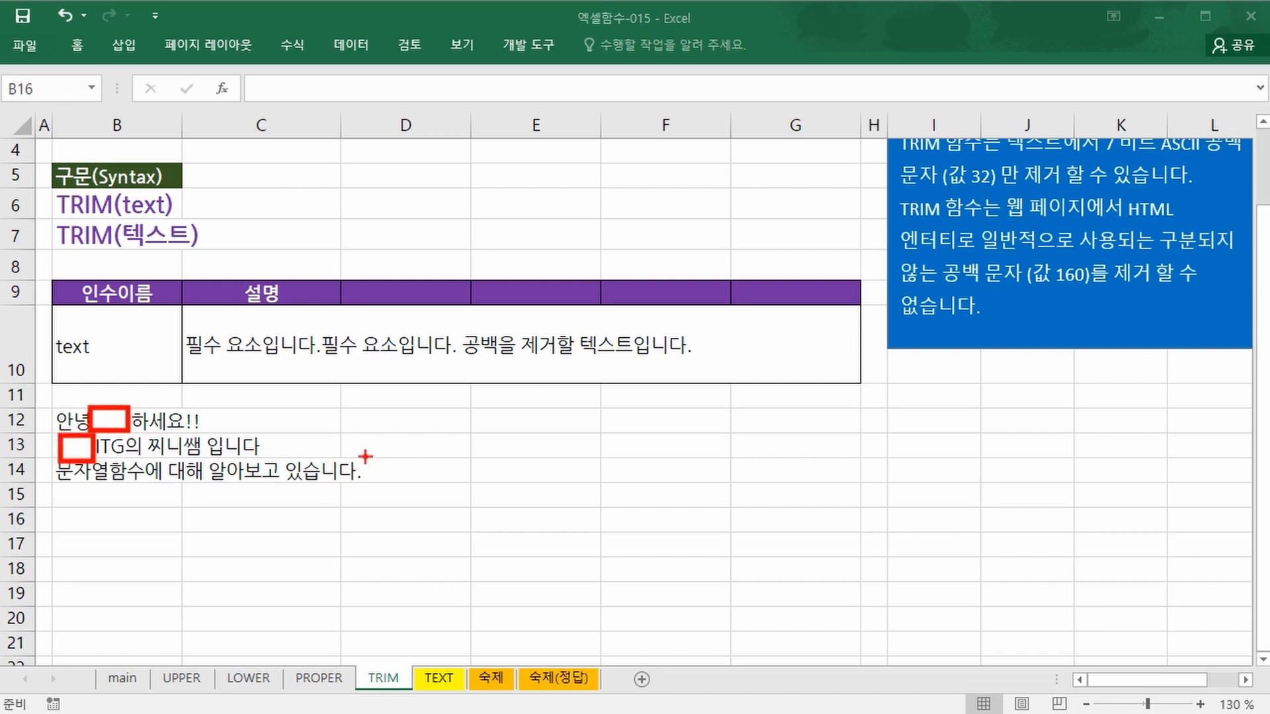
{"action": "left_click_drag", "start_coordinate": [366, 456], "coordinate": [416, 487]}
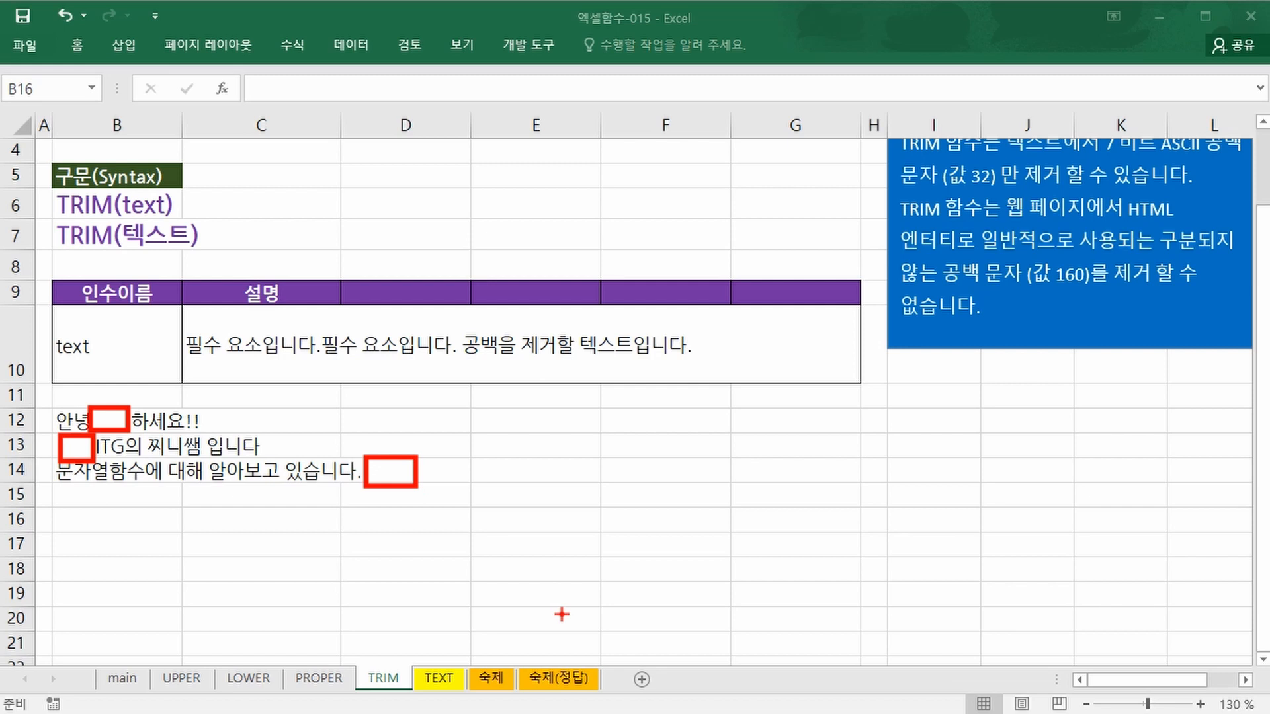
{"action": "key", "text": "Escape"}
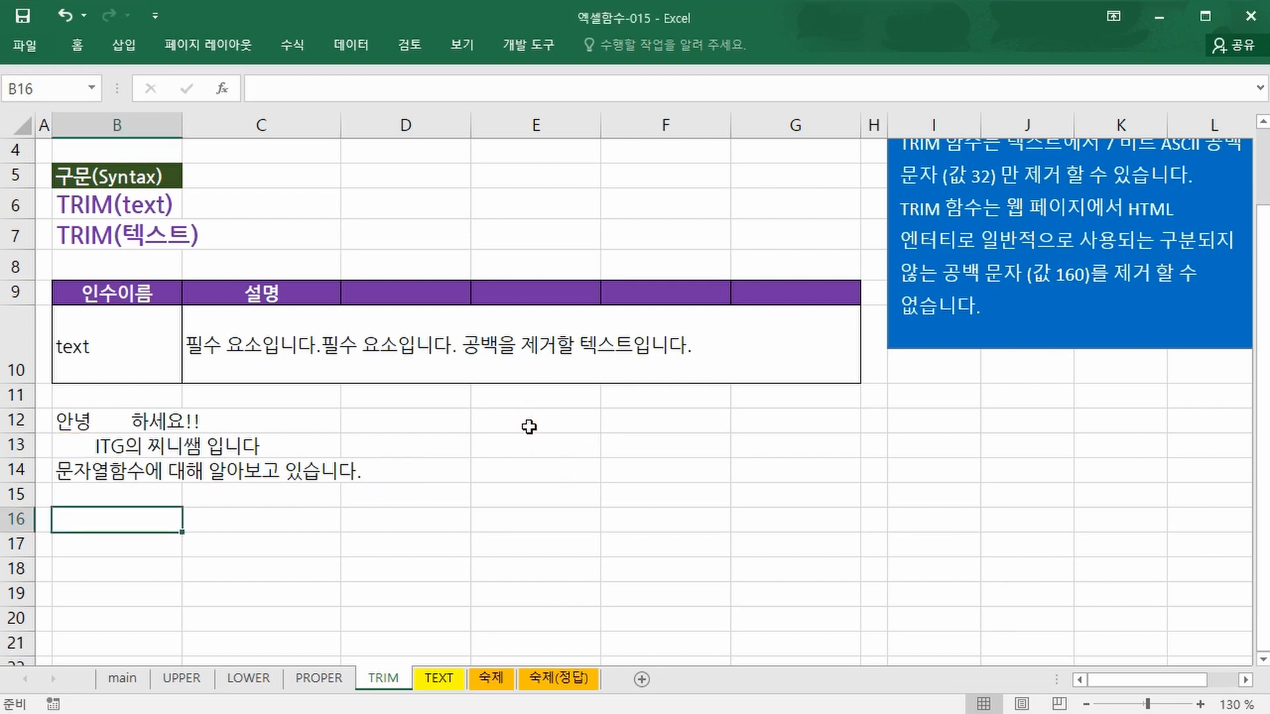
Enter =TRIM(B12) in cell E12 and fill the formula down to E14
{"action": "left_click", "coordinate": [74, 475]}
{"action": "left_click", "coordinate": [529, 420]}
{"action": "type", "text": "=t"}
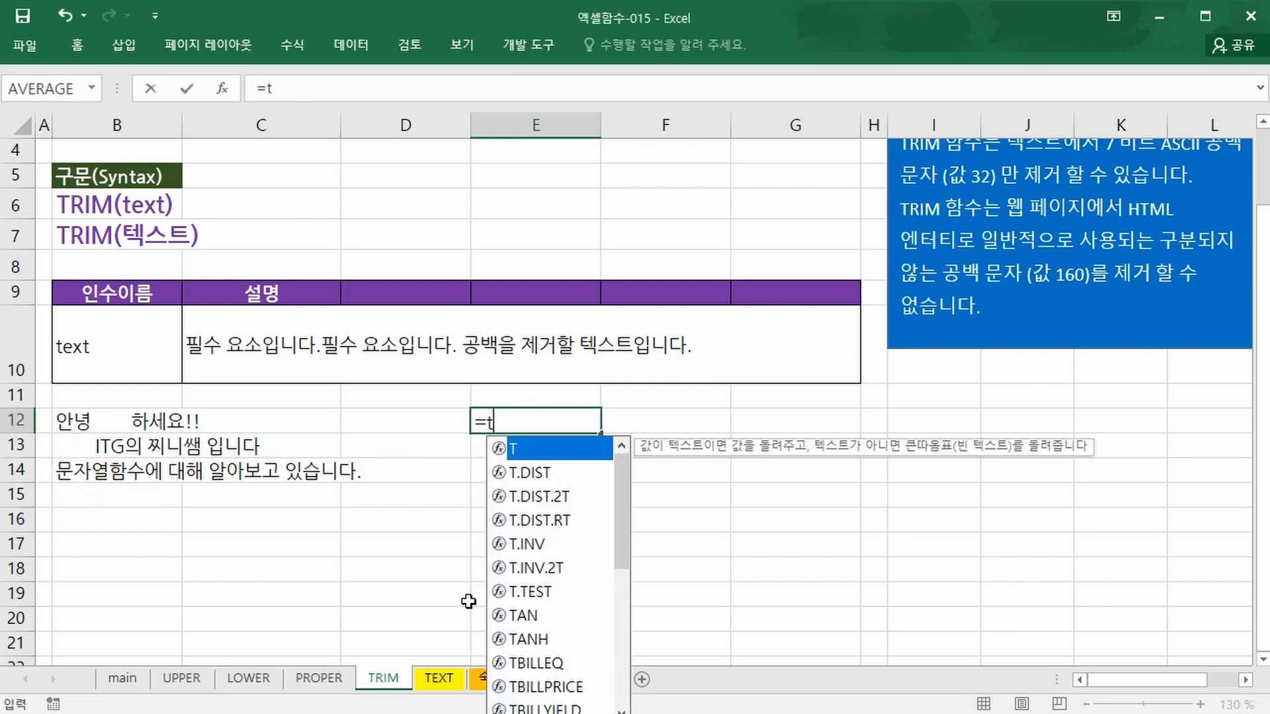
{"action": "type", "text": "rim"}
{"action": "key", "text": "Tab"}
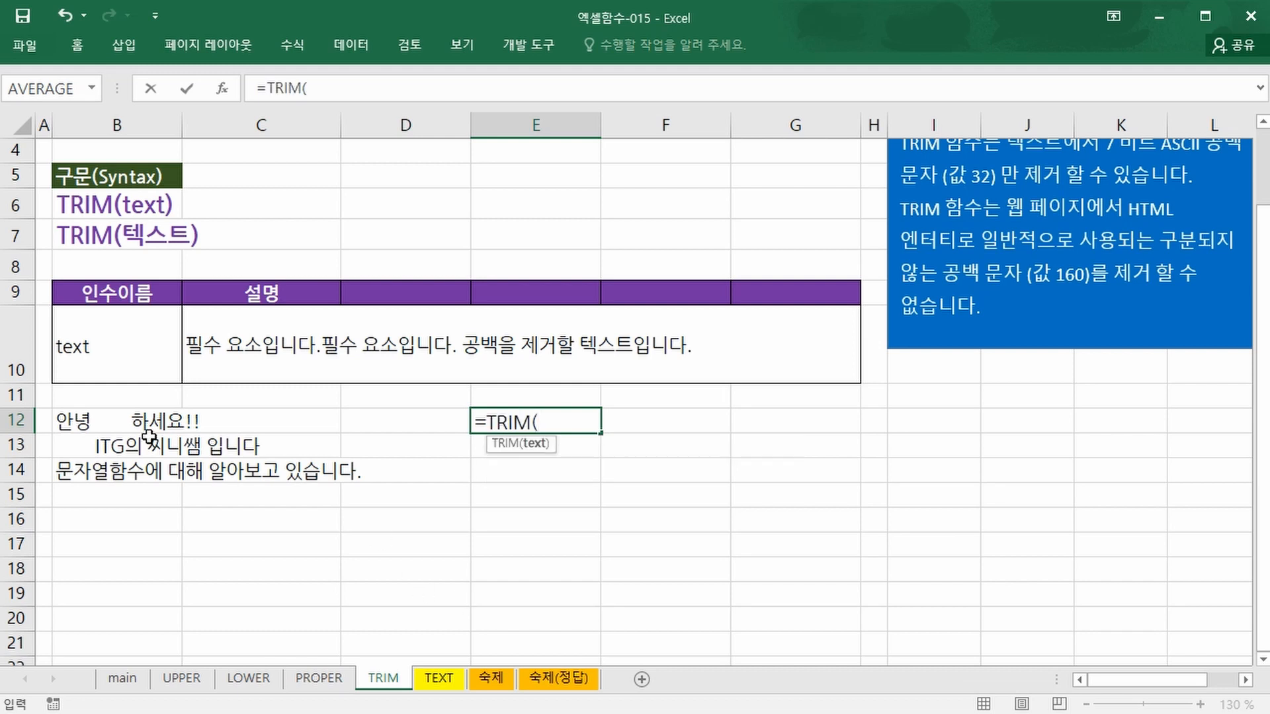
{"action": "left_click", "coordinate": [69, 417]}
{"action": "type", "text": ")"}
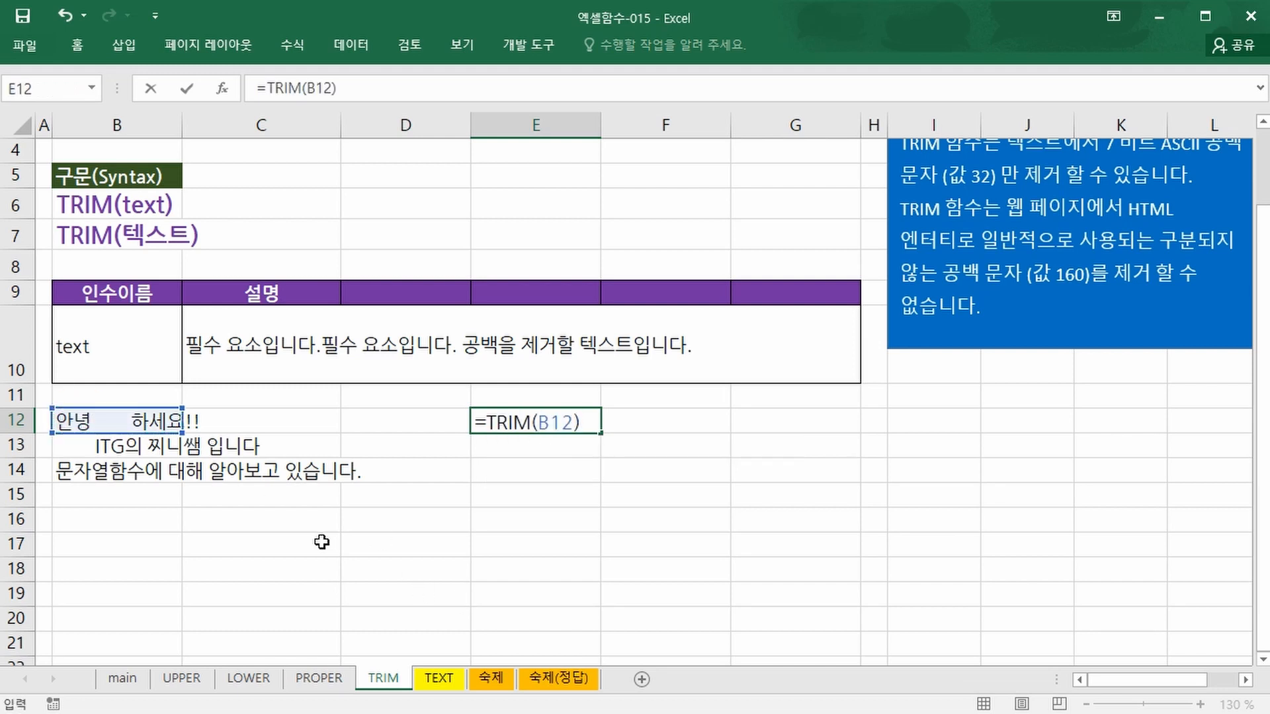
{"action": "key", "text": "Return"}
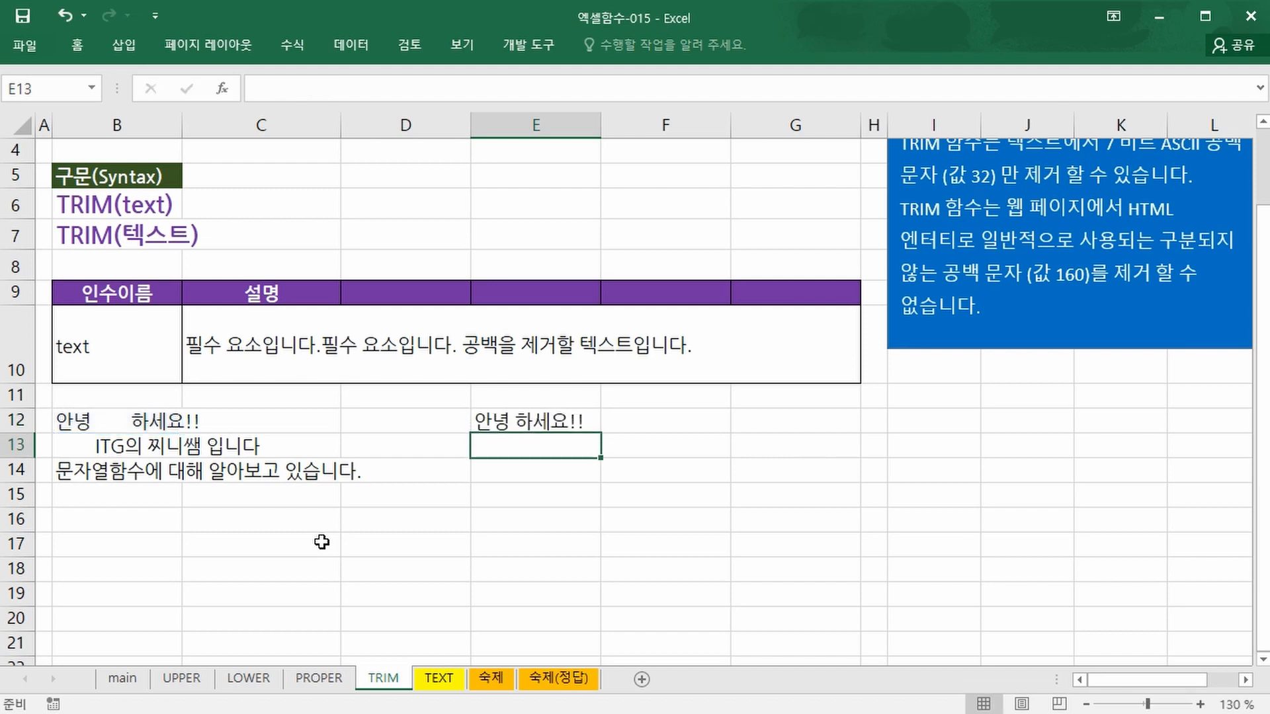
{"action": "key", "text": "Up"}
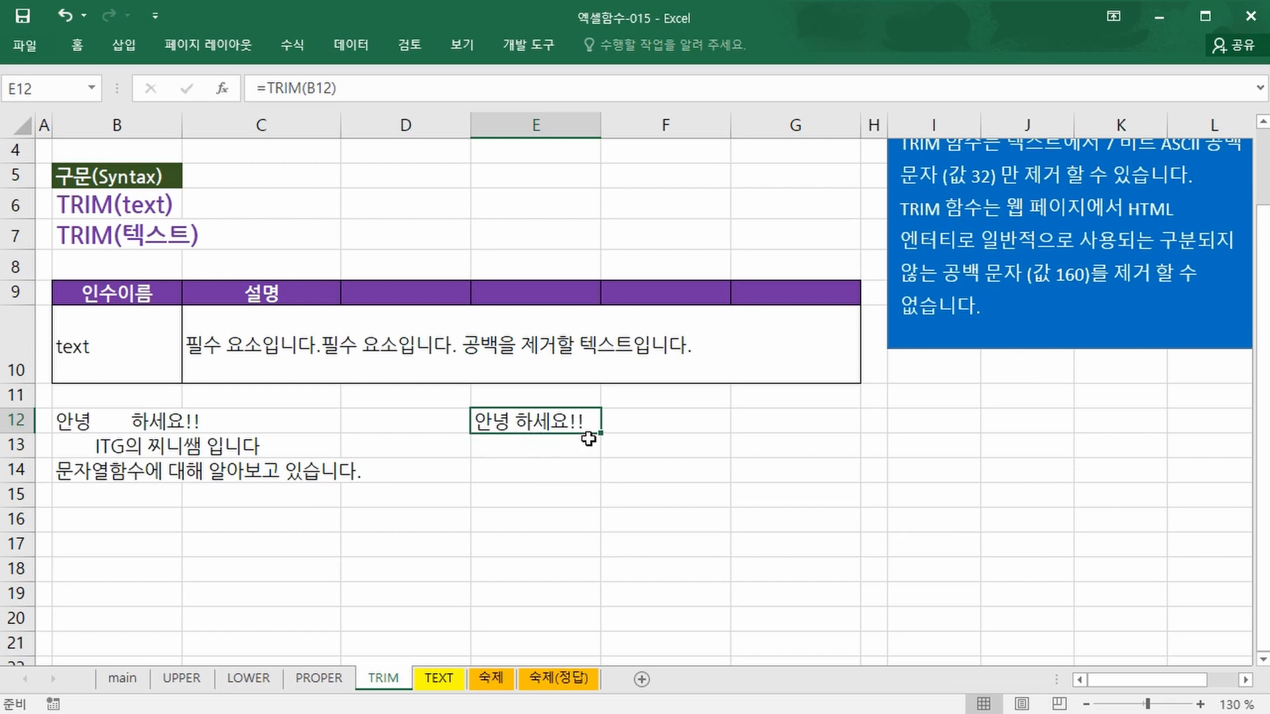
{"action": "left_click_drag", "start_coordinate": [601, 432], "coordinate": [602, 488]}
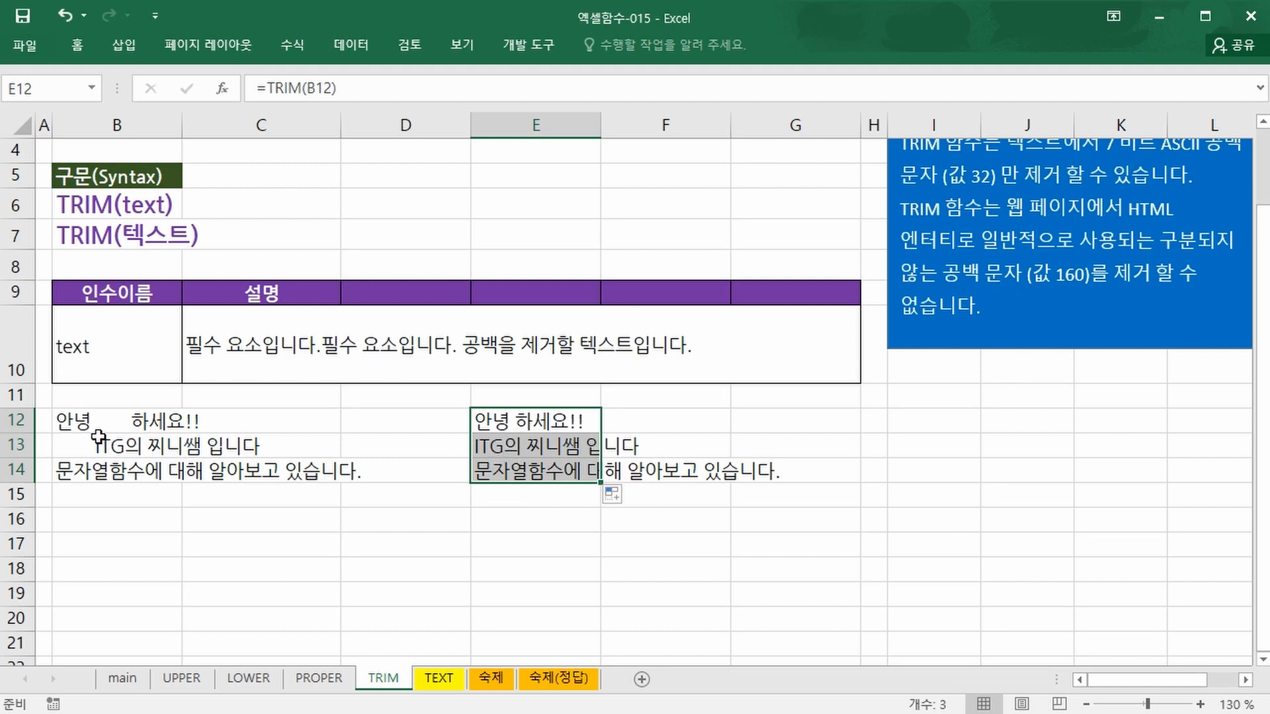
Compare the extra spaces in the original texts in B12:B14 with the TRIM outputs in E12:E14
{"action": "key", "text": "ctrl+2"}
{"action": "left_click_drag", "start_coordinate": [103, 414], "coordinate": [130, 431]}
{"action": "left_click_drag", "start_coordinate": [53, 438], "coordinate": [93, 458]}
{"action": "left_click_drag", "start_coordinate": [357, 463], "coordinate": [405, 490]}
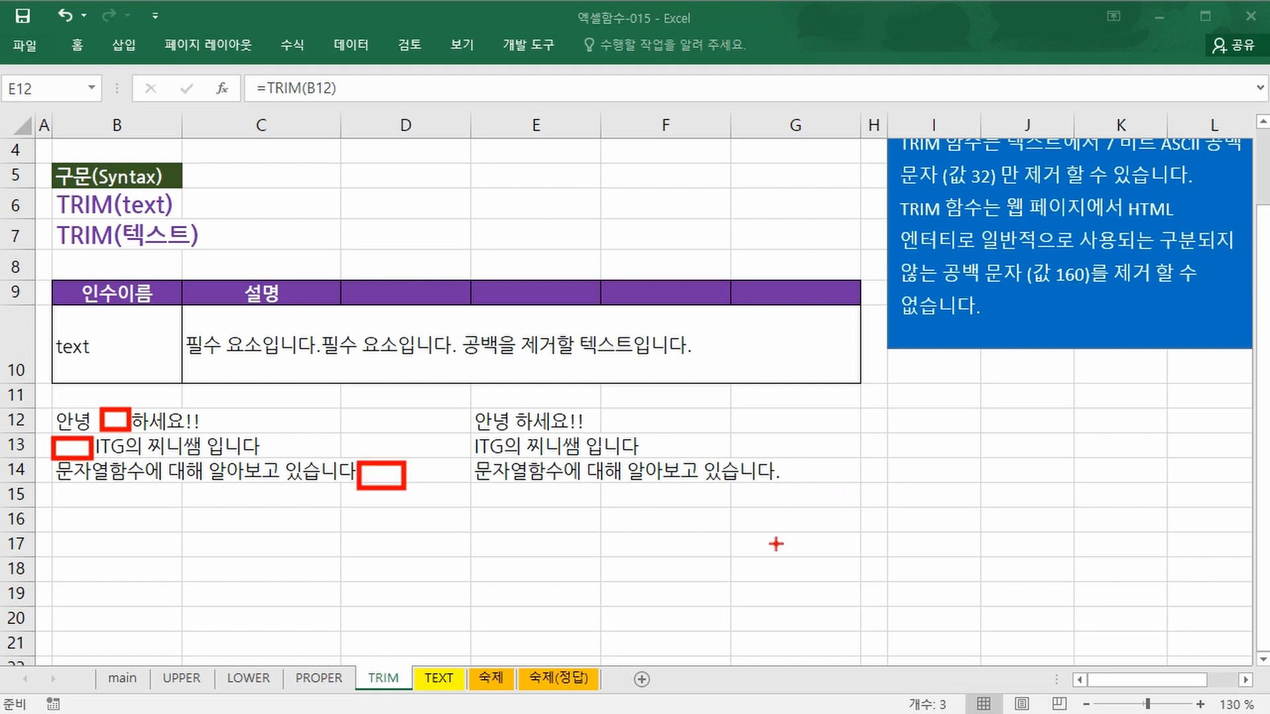
{"action": "key", "text": "Escape"}
Open the TEXT sheet and examine the description, the Value and format_text arguments, and the quotation marks around the format code
{"action": "left_click", "coordinate": [439, 678]}
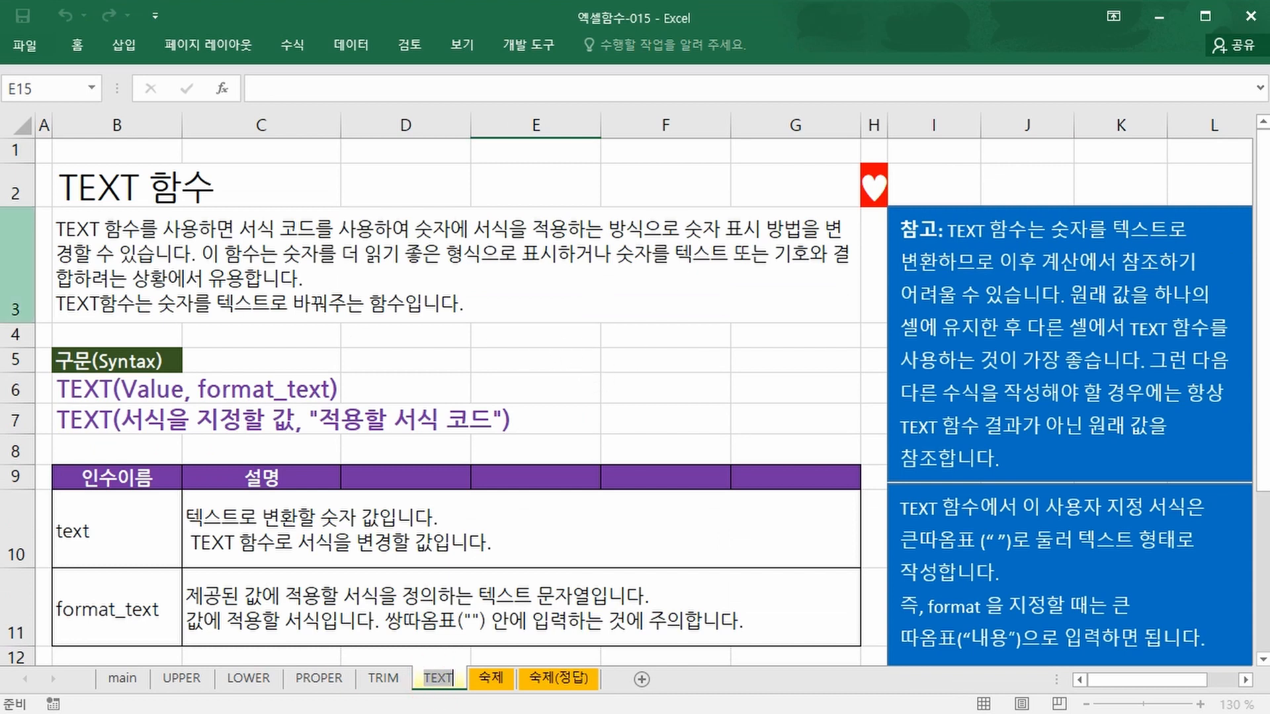
{"action": "left_click_drag", "start_coordinate": [64, 202], "coordinate": [215, 201]}
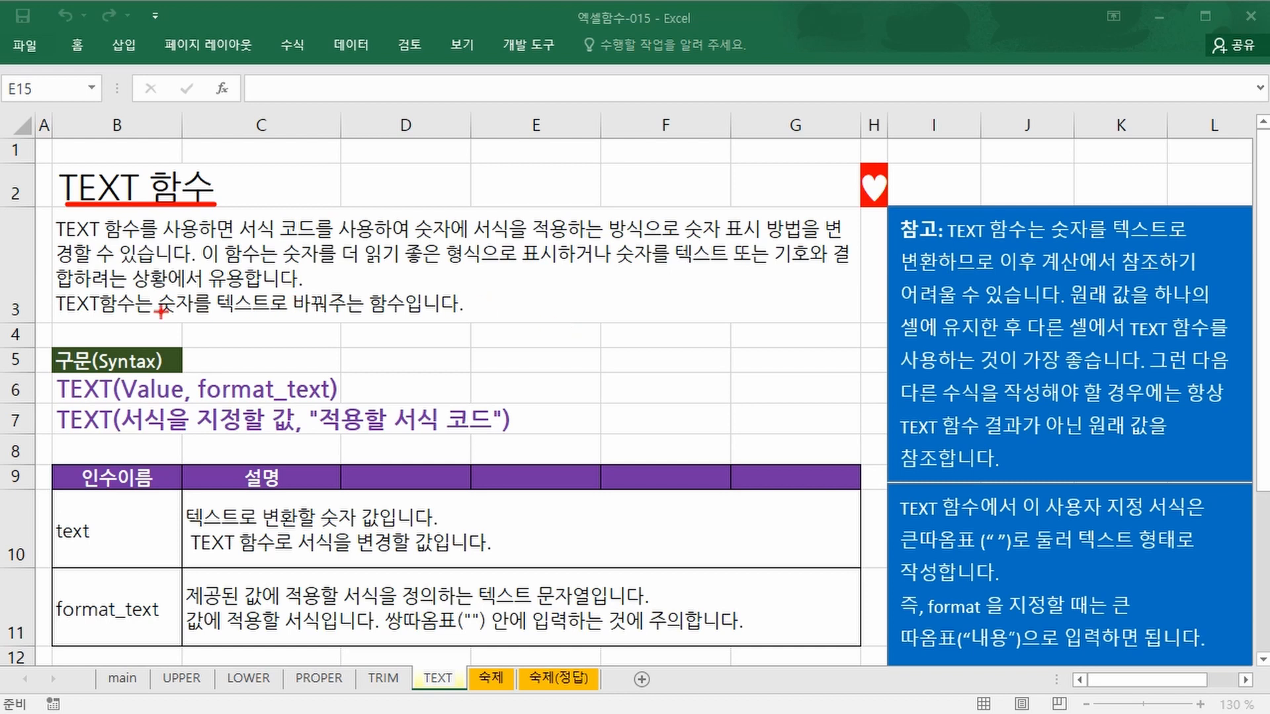
{"action": "left_click_drag", "start_coordinate": [51, 313], "coordinate": [442, 316]}
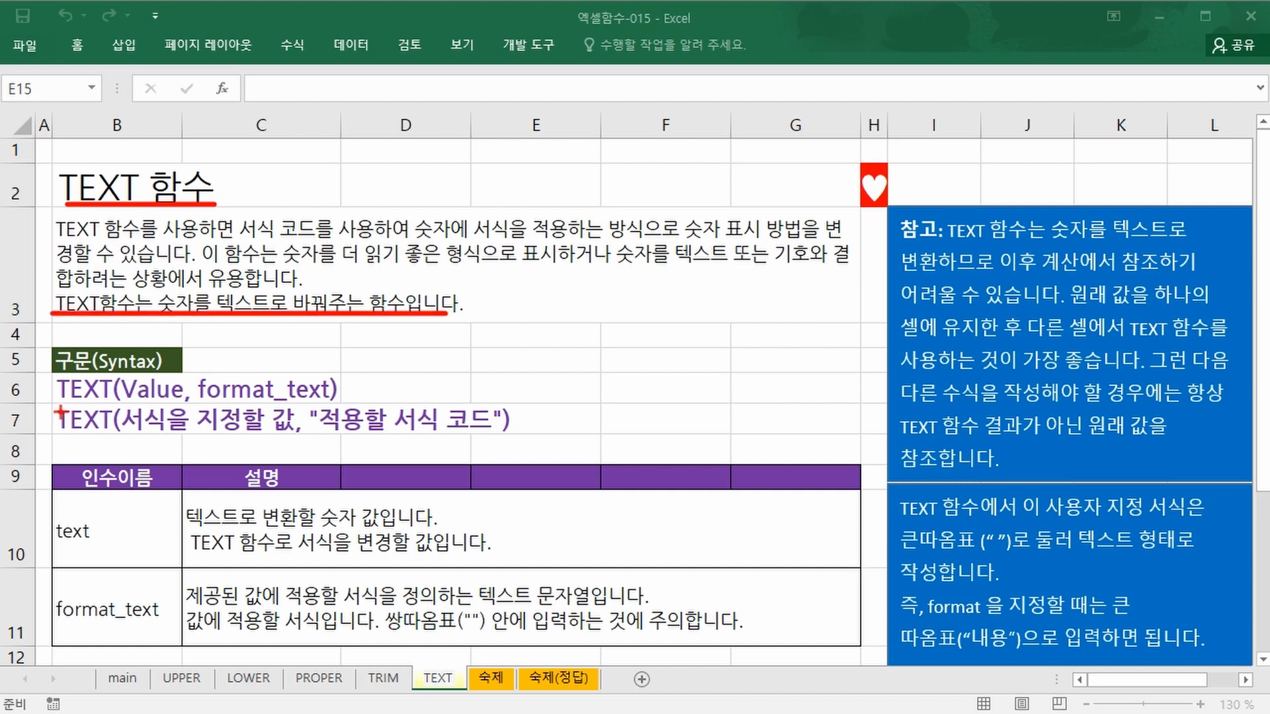
{"action": "left_click_drag", "start_coordinate": [58, 401], "coordinate": [342, 401]}
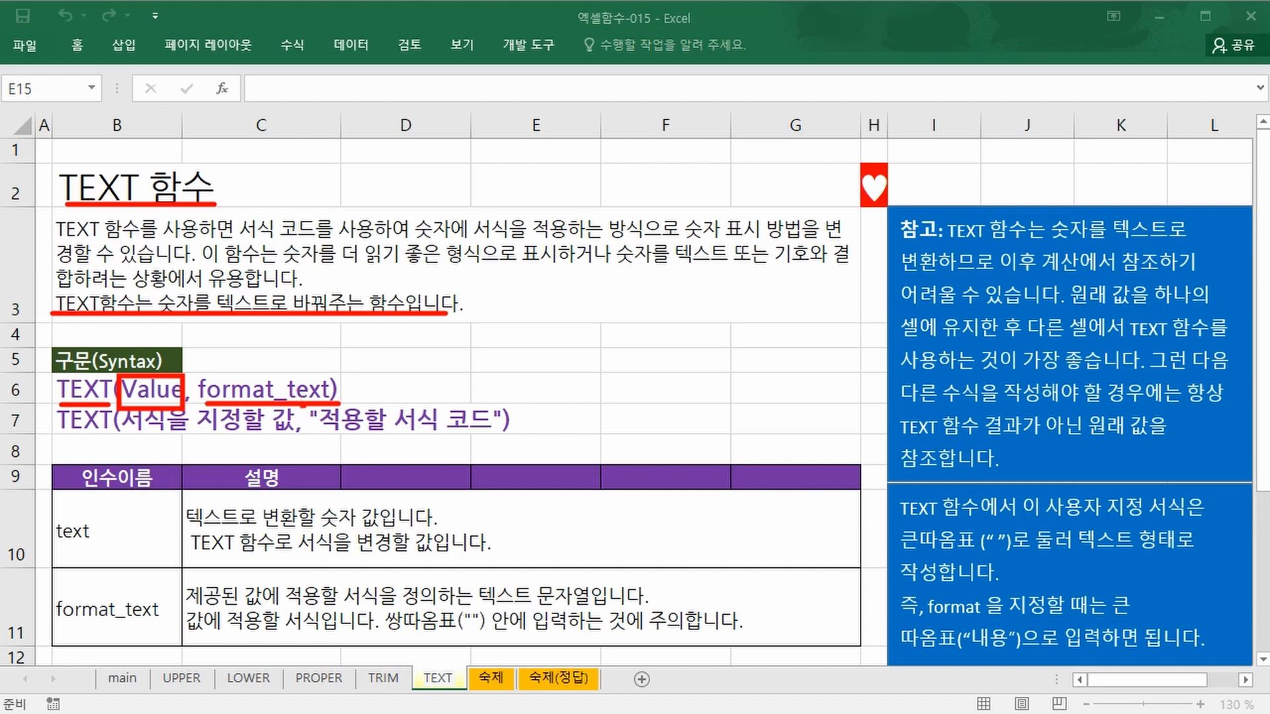
{"action": "left_click_drag", "start_coordinate": [303, 409], "coordinate": [329, 432]}
{"action": "left_click_drag", "start_coordinate": [483, 407], "coordinate": [507, 434]}
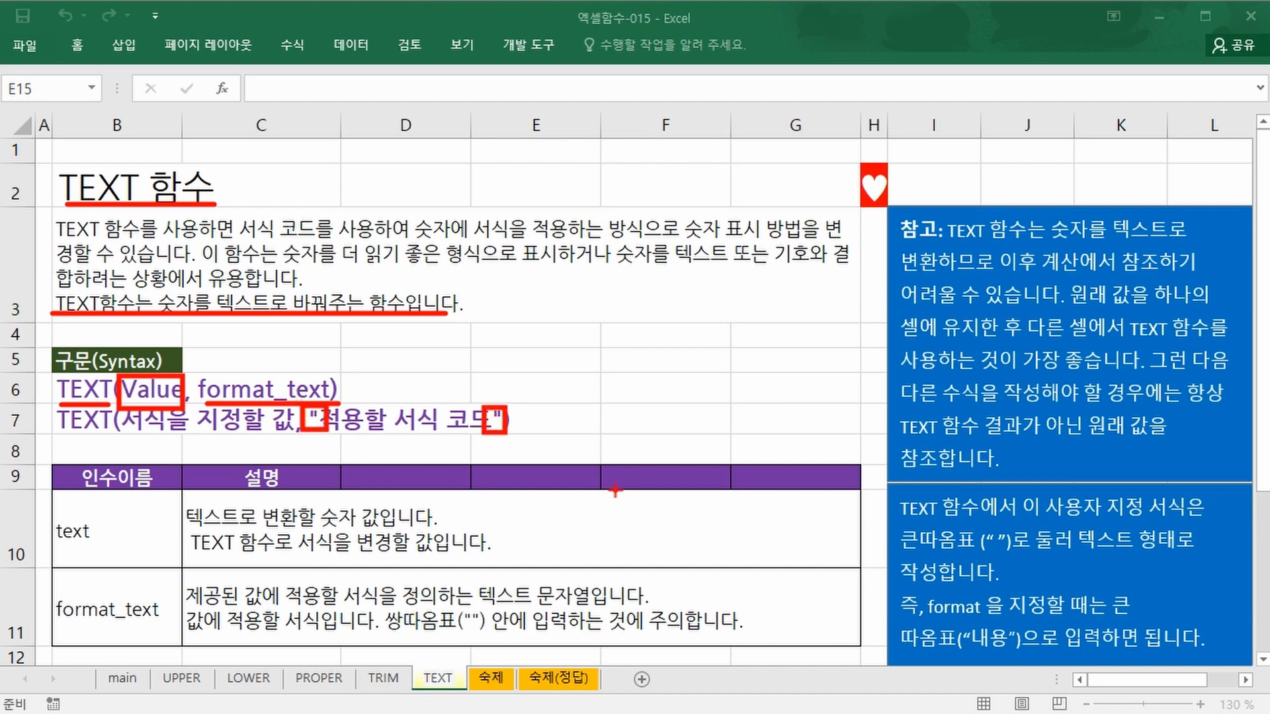
{"action": "key", "text": "Escape"}
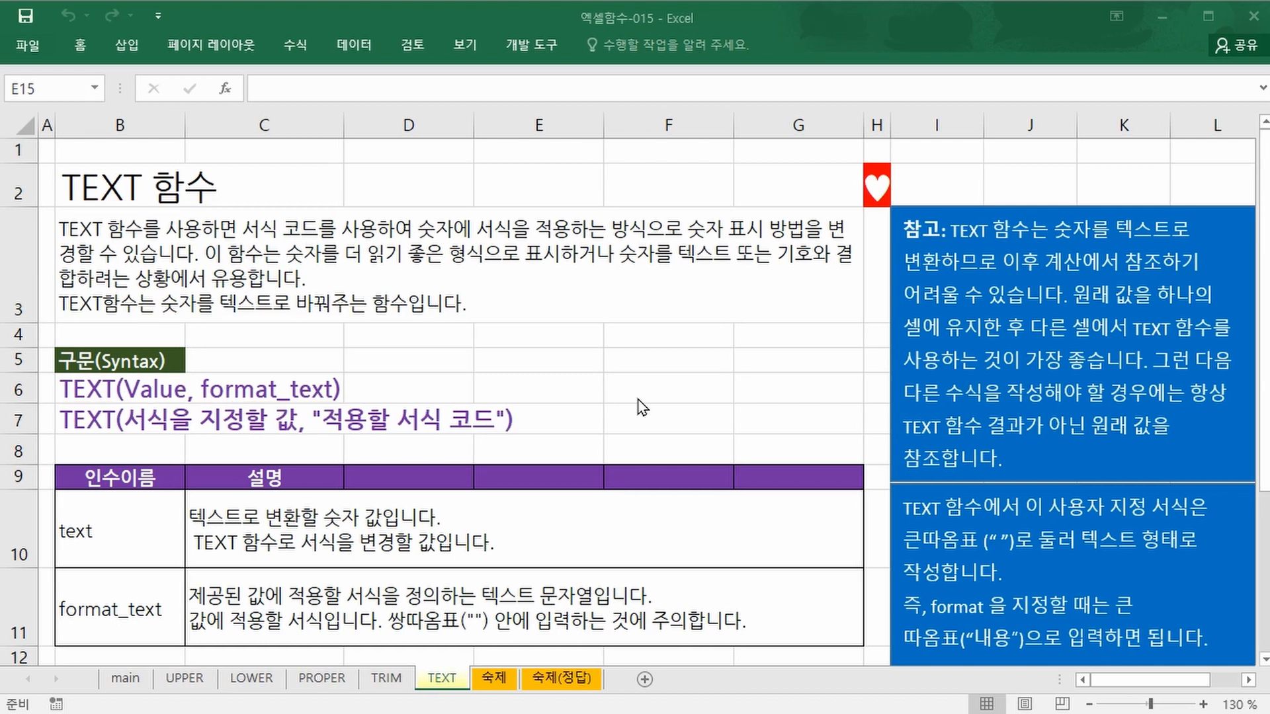
Examine the instruction for 문제1 in row 13 and the target formats in the 문제1 column of the table
{"action": "scroll", "coordinate": [689, 380], "scroll_direction": "down", "scroll_amount": 3}
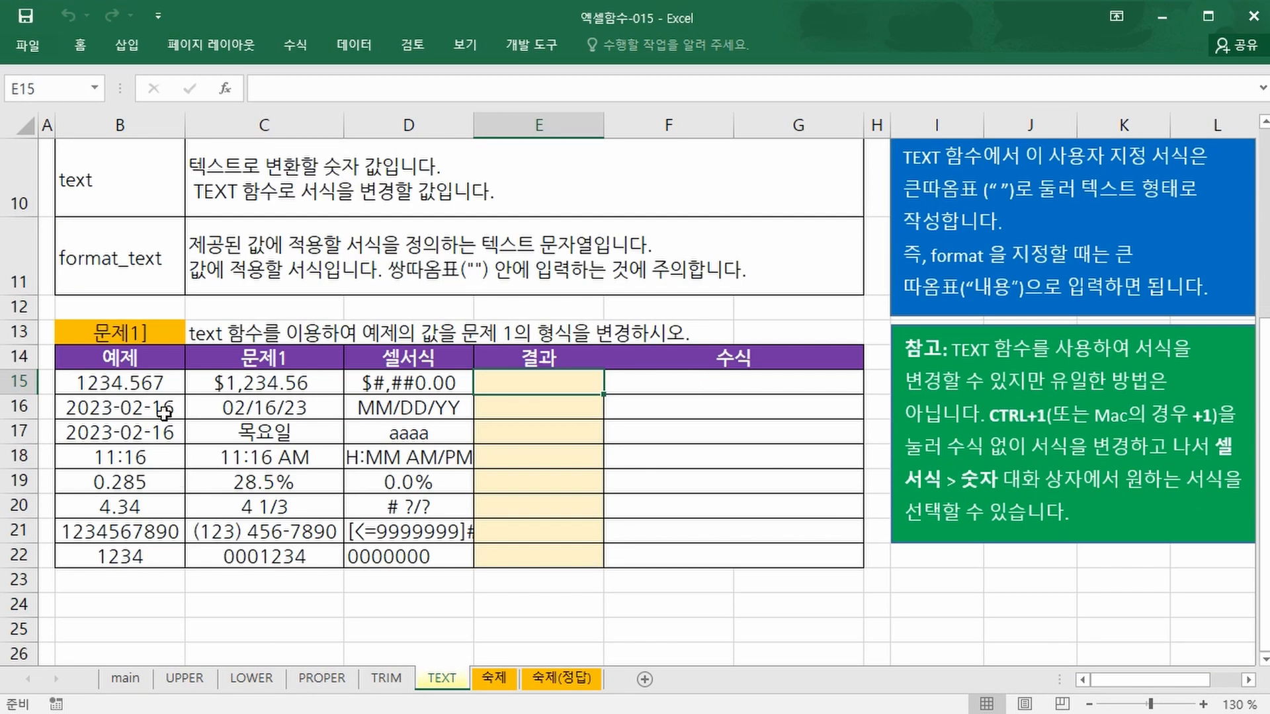
{"action": "key", "text": "ctrl+2"}
{"action": "left_click_drag", "start_coordinate": [175, 343], "coordinate": [688, 343]}
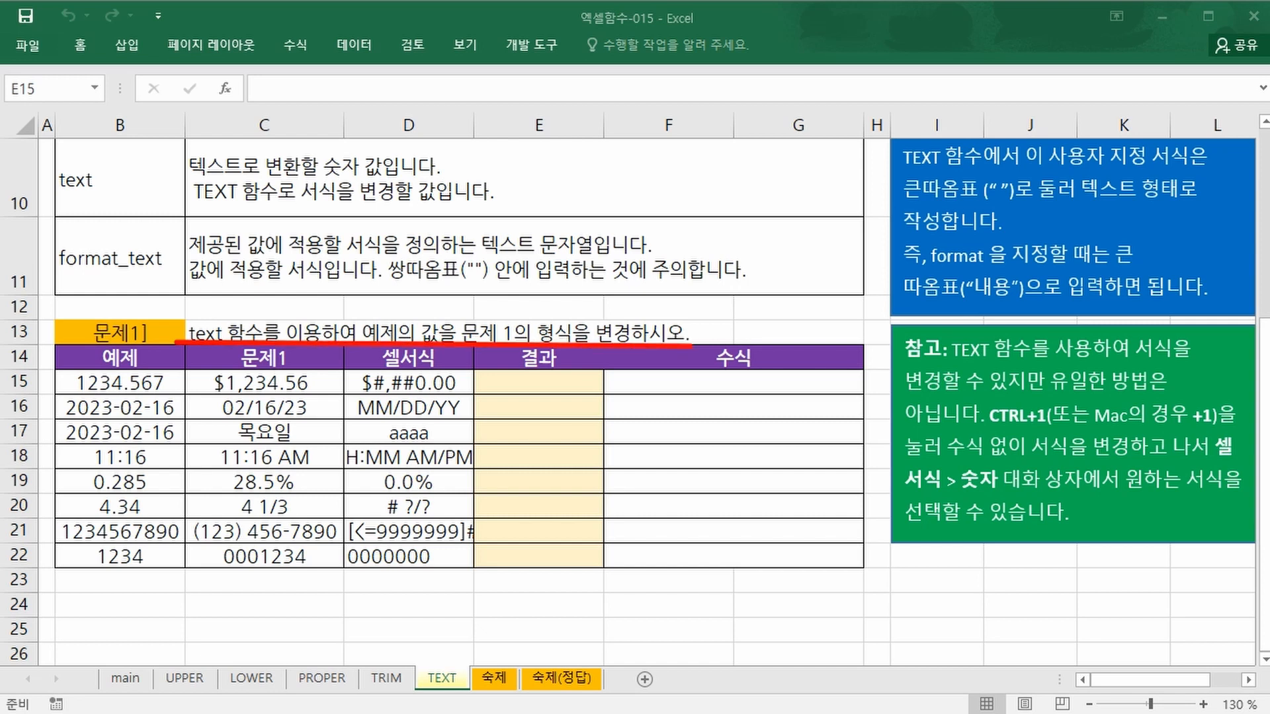
{"action": "left_click_drag", "start_coordinate": [452, 316], "coordinate": [541, 349]}
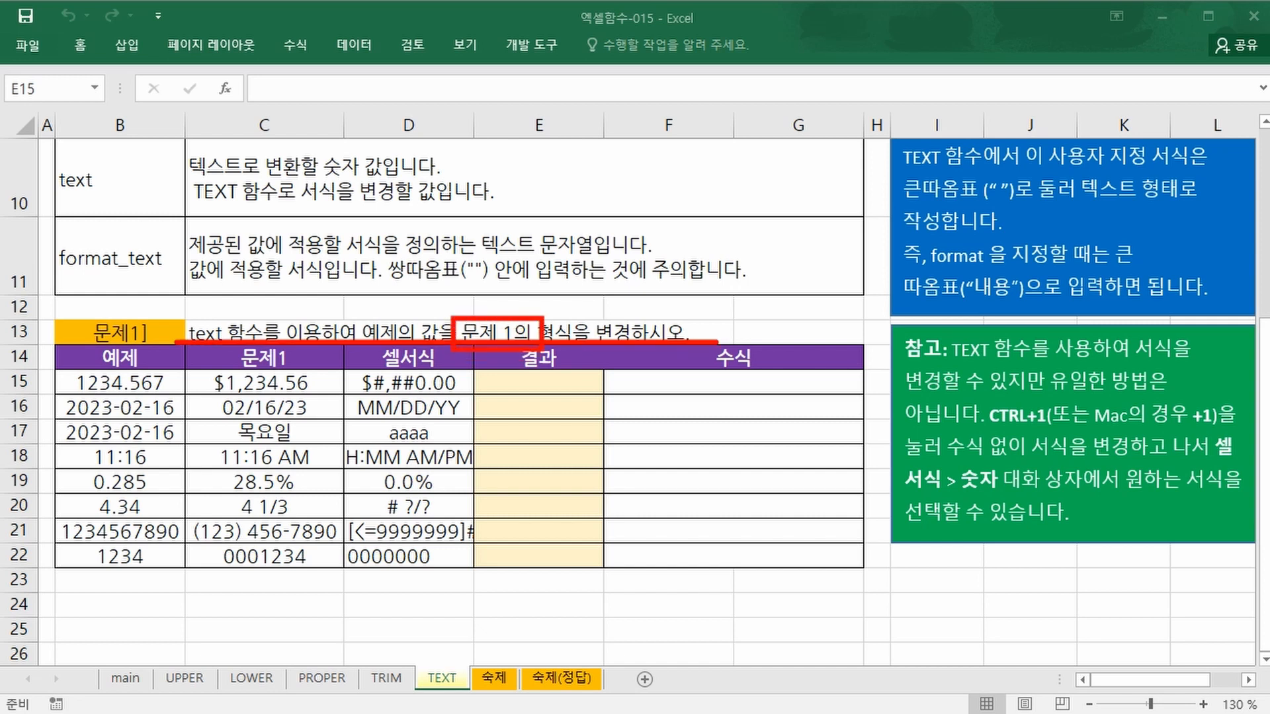
{"action": "left_click_drag", "start_coordinate": [178, 343], "coordinate": [350, 578]}
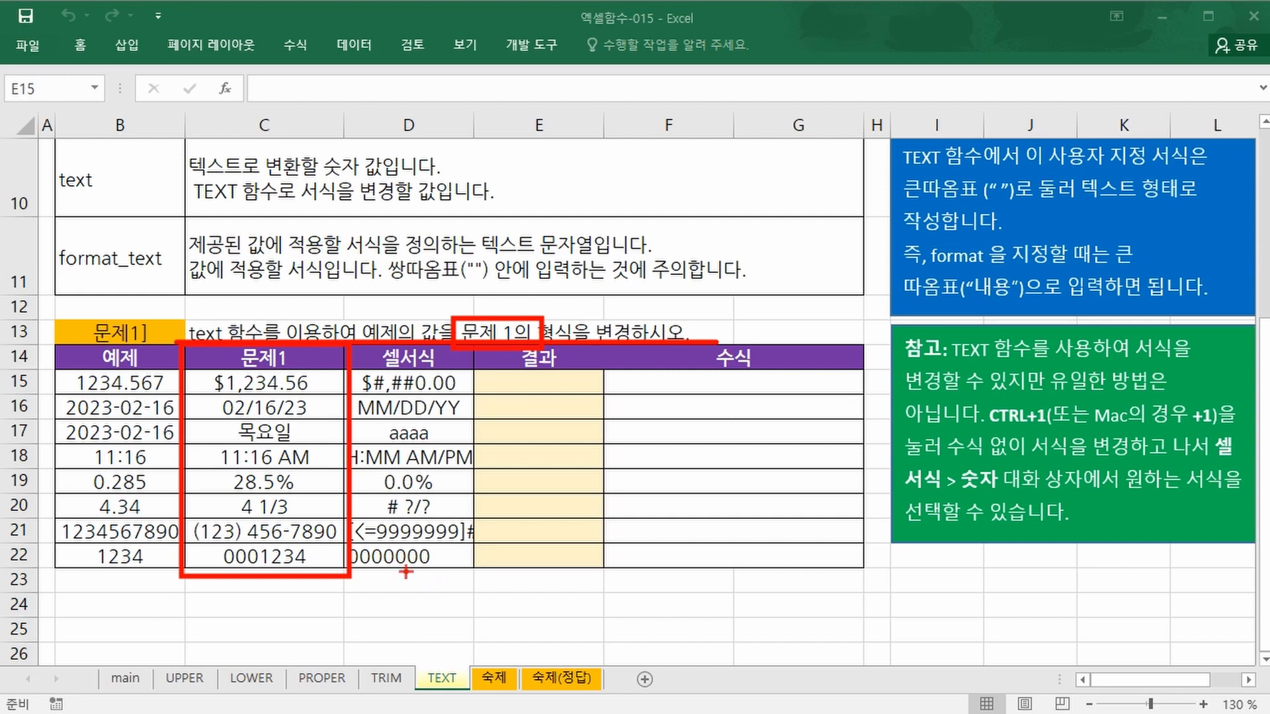
{"action": "right_click", "coordinate": [22, 565]}
Enter =TEXT(B15,"$#,##0.00") in cell E15 and show its formula text in F15 with =FORMULATEXT(E15)
{"action": "left_click", "coordinate": [553, 379]}
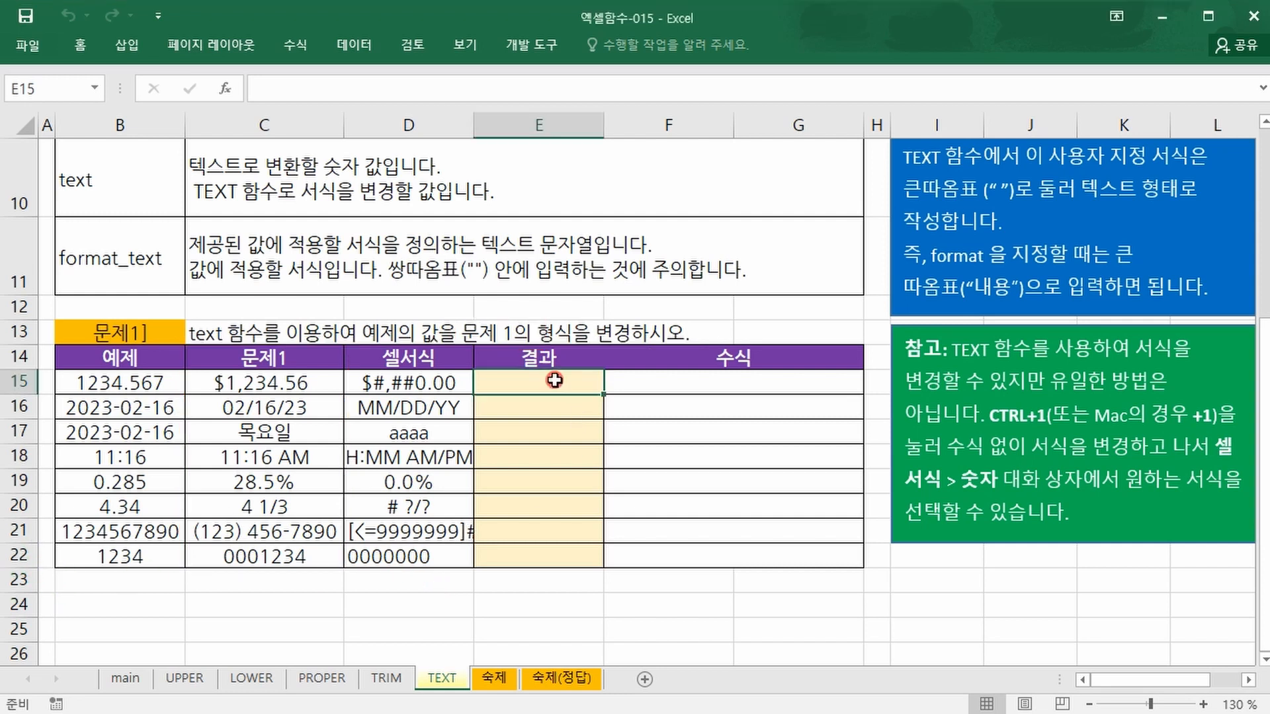
{"action": "double_click", "coordinate": [550, 381]}
{"action": "type", "text": "="}
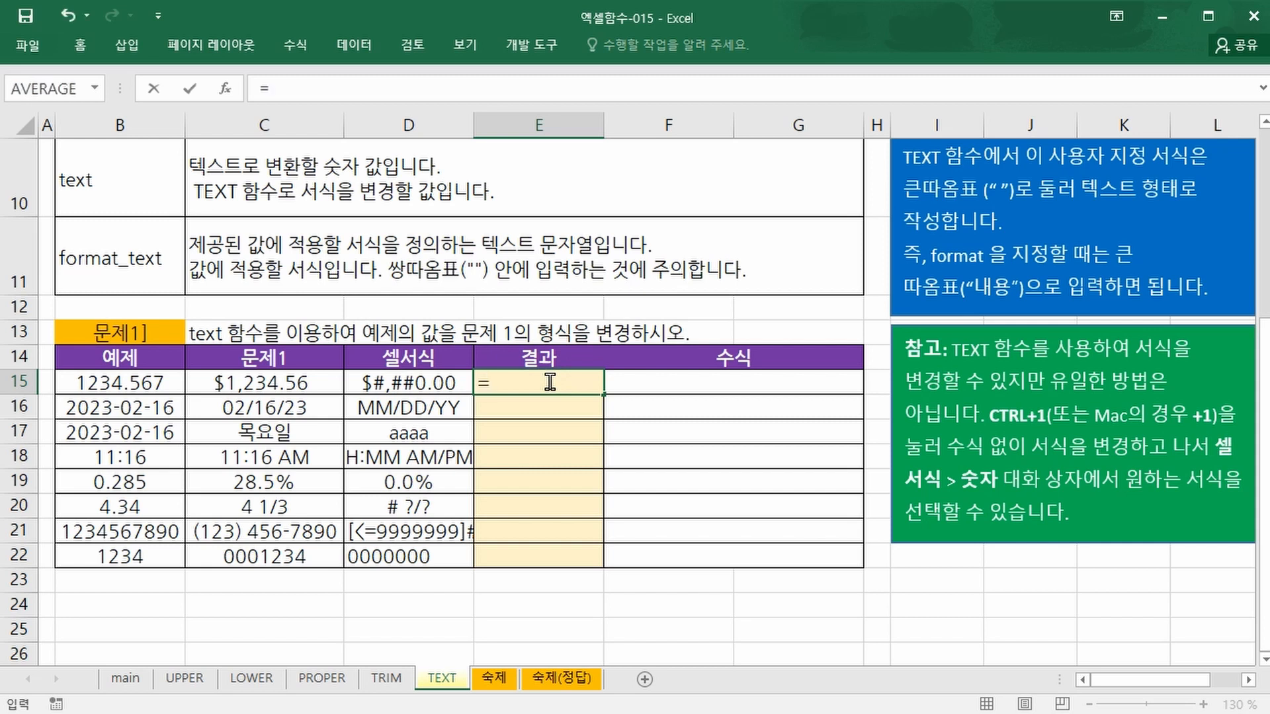
{"action": "type", "text": "te"}
{"action": "key", "text": "Tab"}
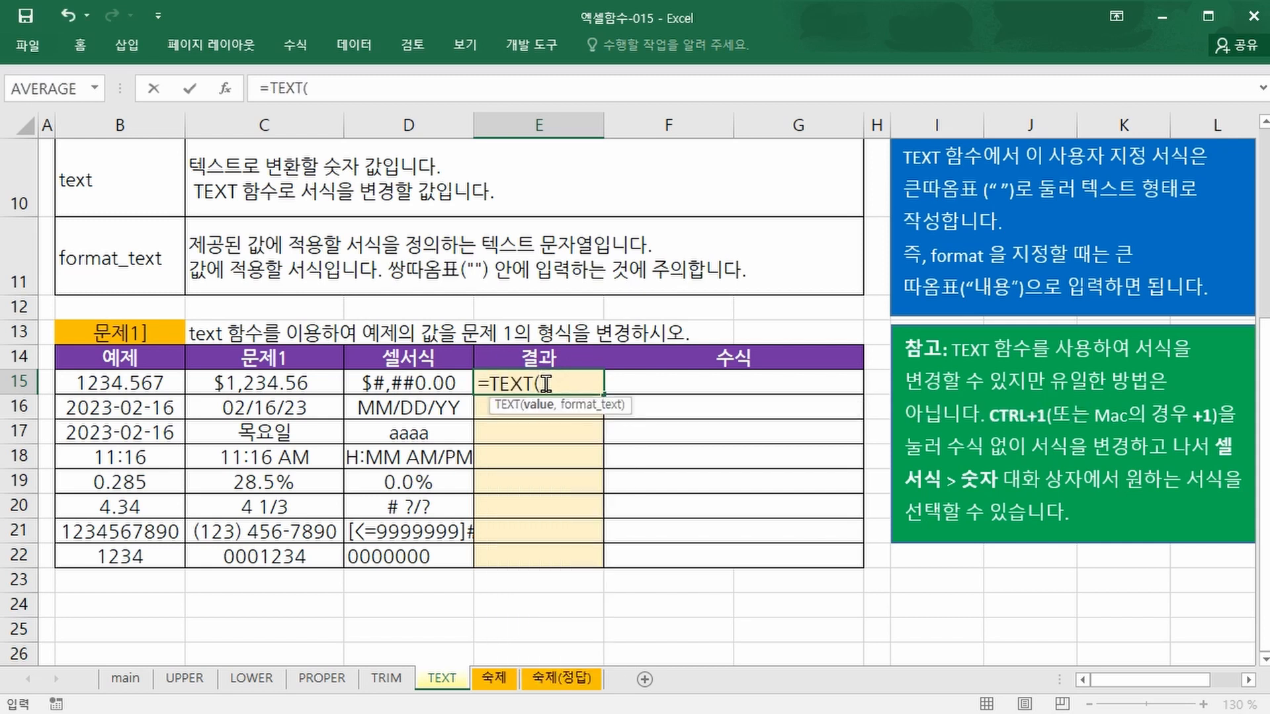
{"action": "key", "text": "BackSpace"}
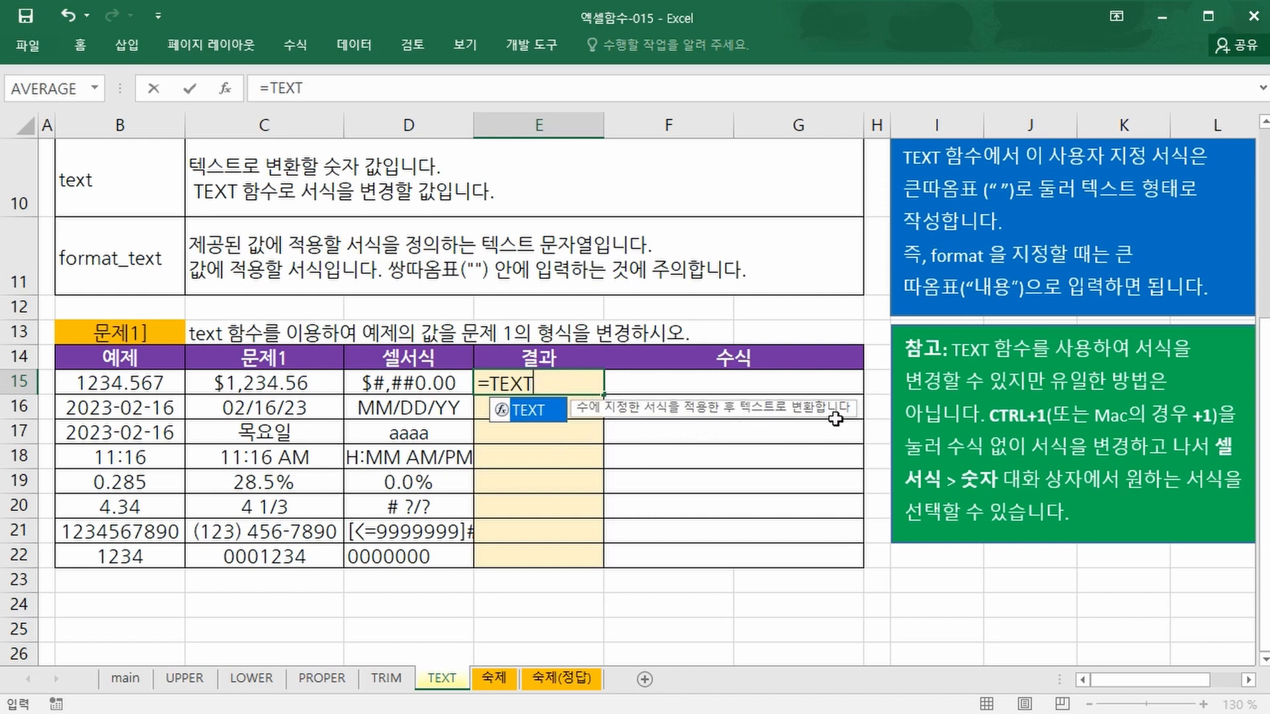
{"action": "type", "text": "("}
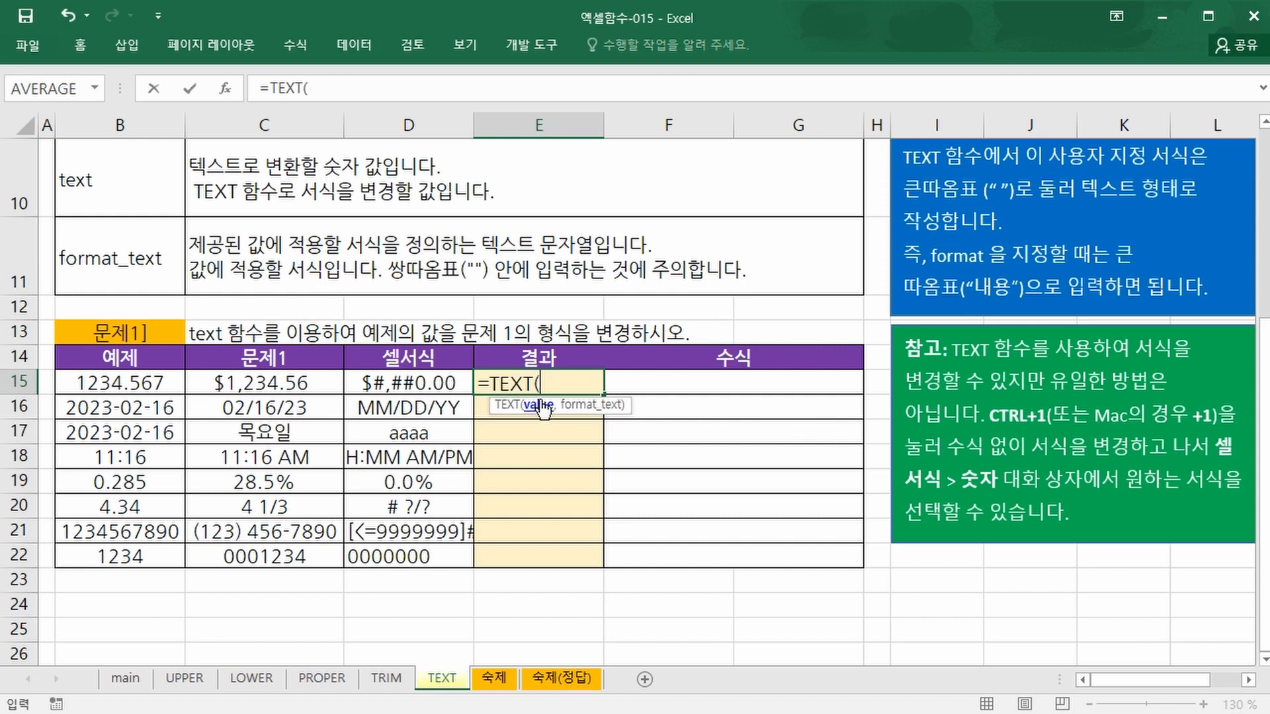
{"action": "left_click", "coordinate": [61, 370]}
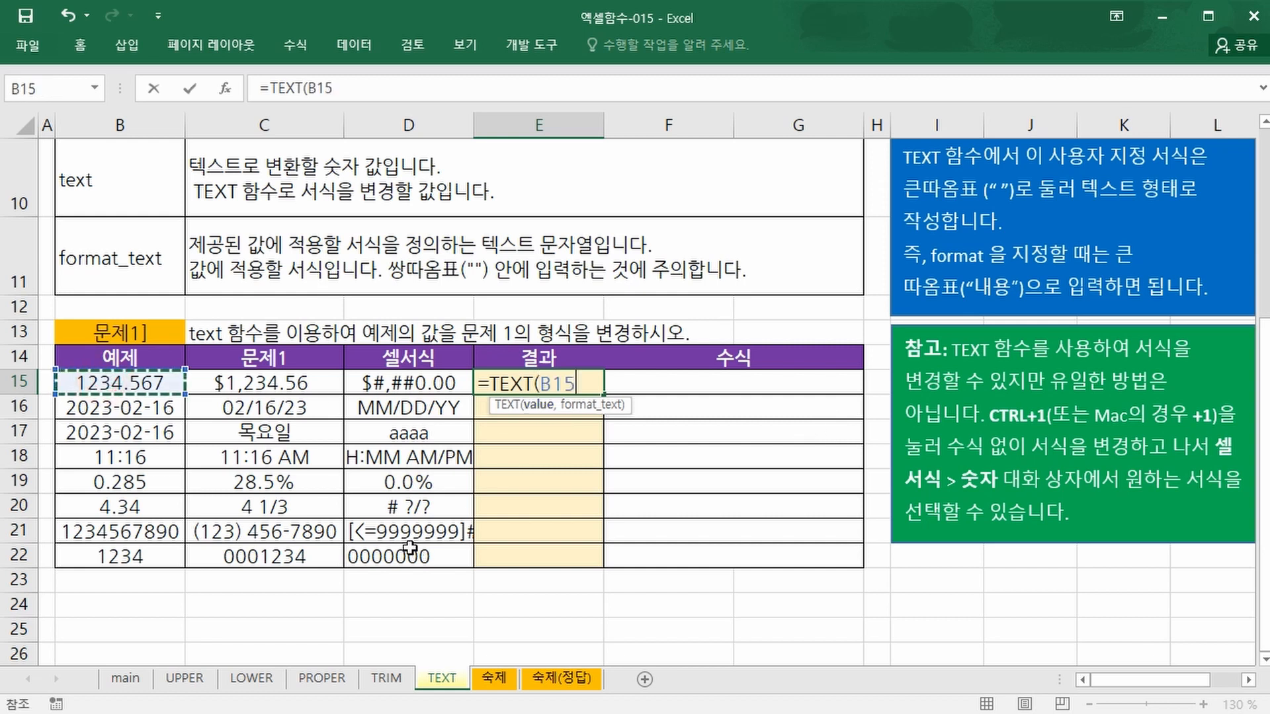
{"action": "type", "text": ","}
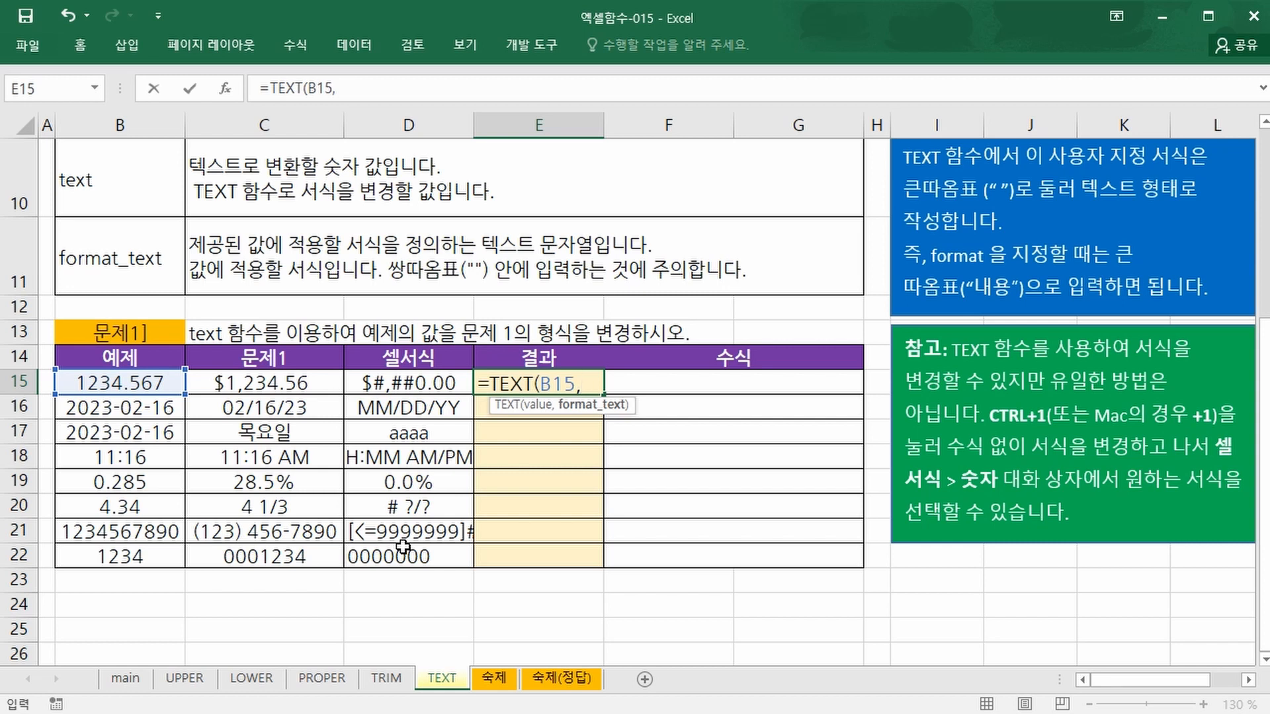
{"action": "type", "text": "\"$"}
{"action": "type", "text": "#,##"}
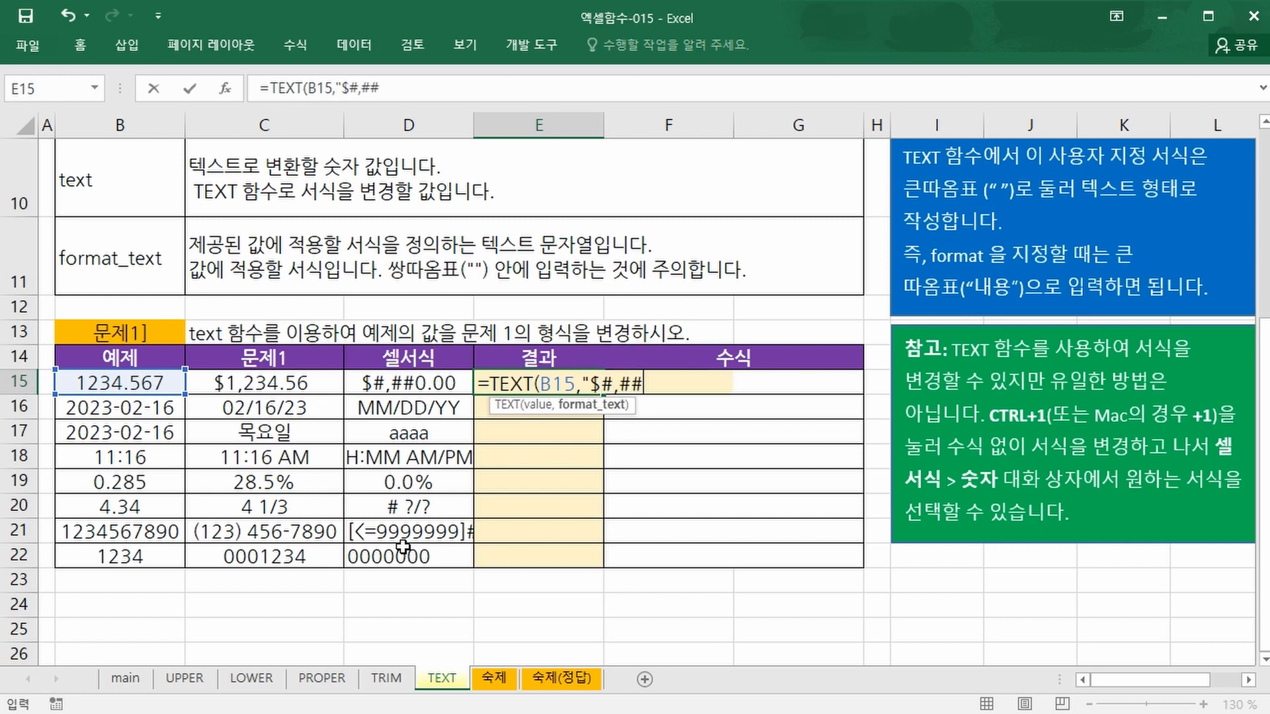
{"action": "type", "text": "0"}
{"action": "type", "text": ".00\""}
{"action": "key", "text": "Return"}
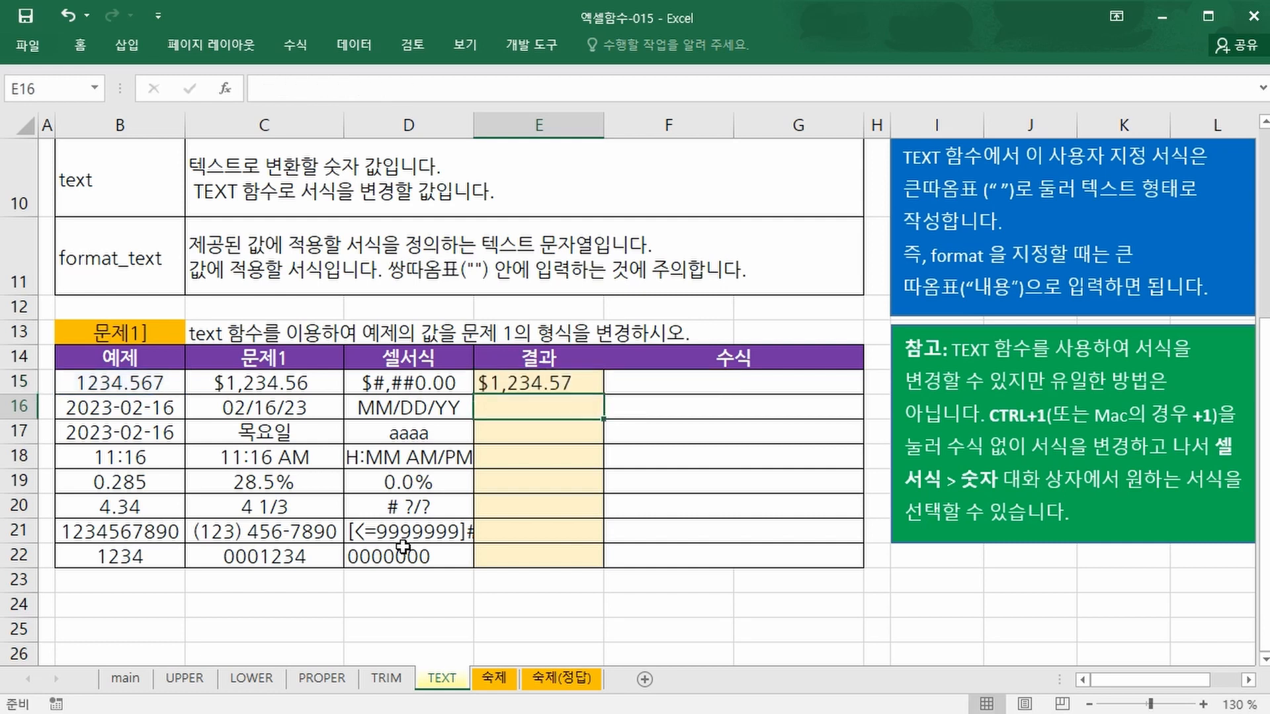
{"action": "key", "text": "Up"}
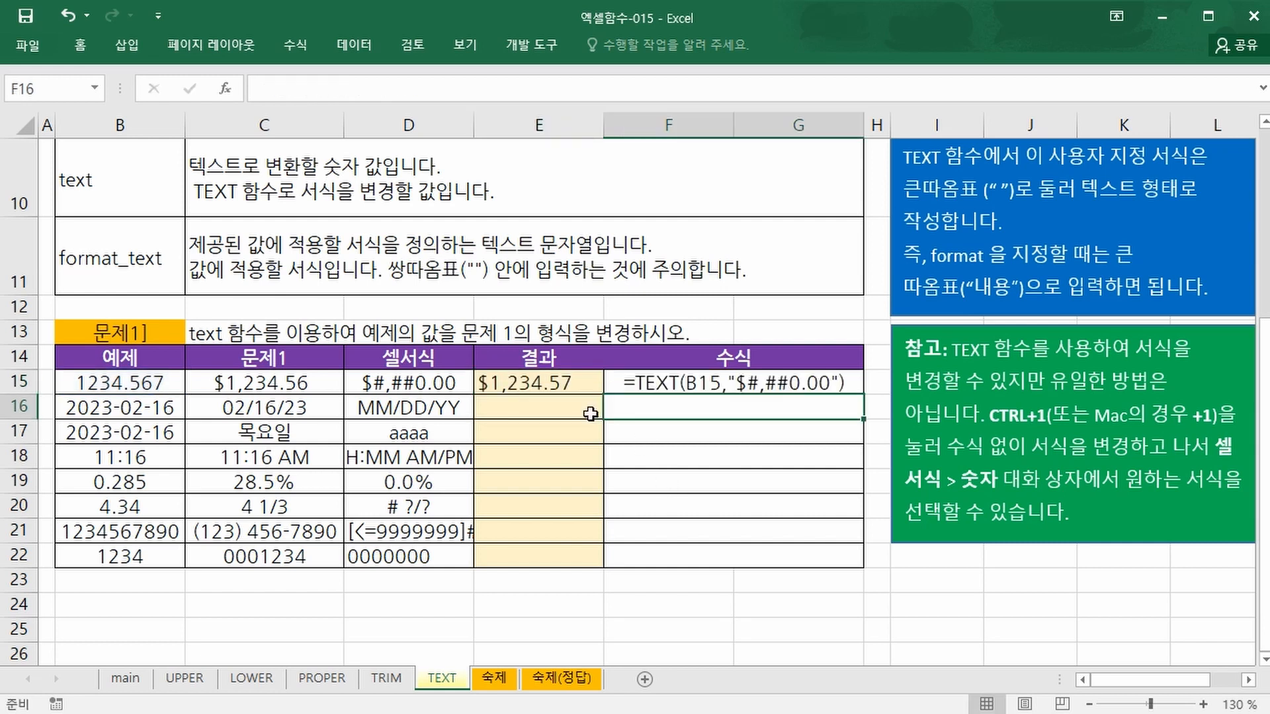
Enter =TEXT(B16,"mm/dd/yy") in cell E16 and fill the FORMULATEXT formula from F15 down to F22
{"action": "left_click", "coordinate": [591, 413]}
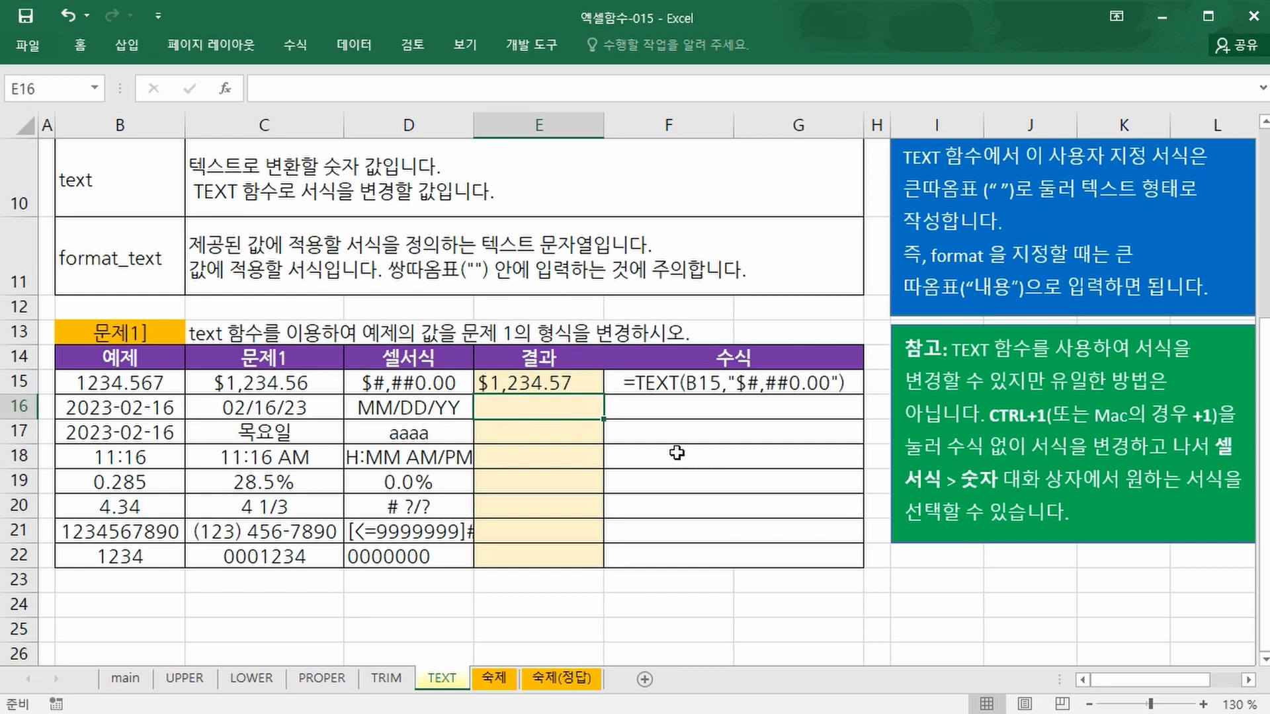
{"action": "type", "text": "=te"}
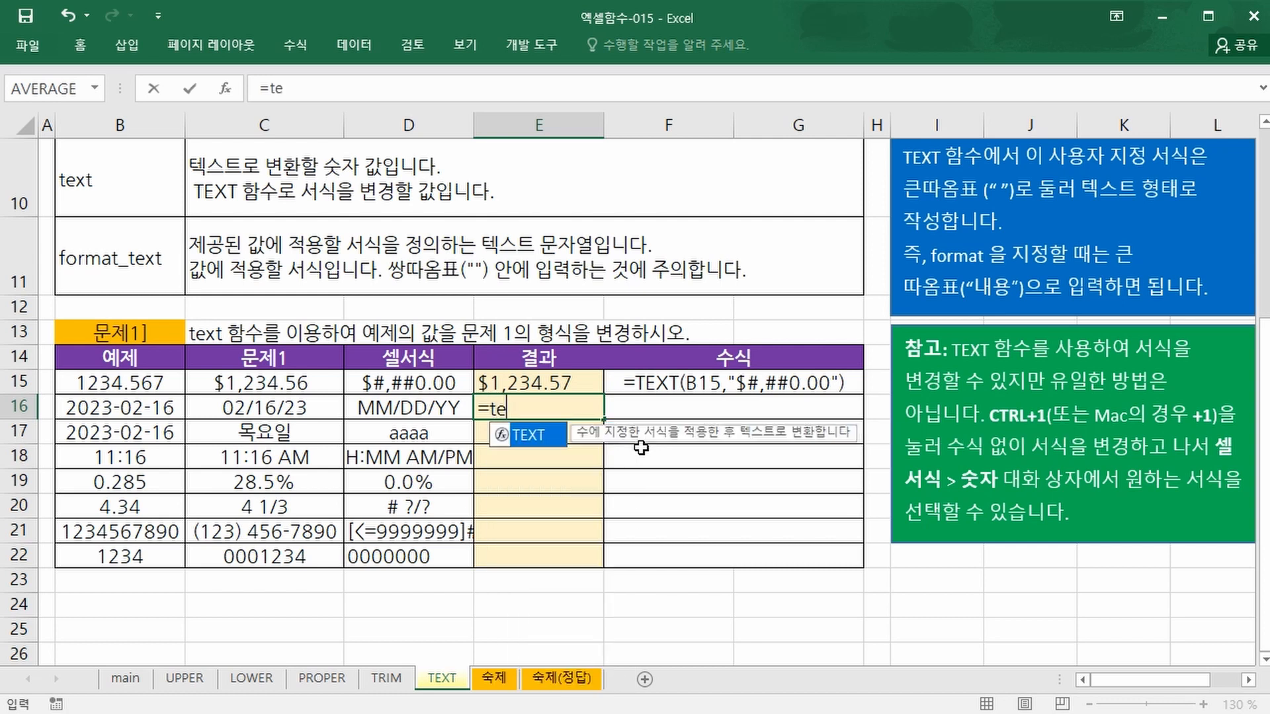
{"action": "key", "text": "Tab"}
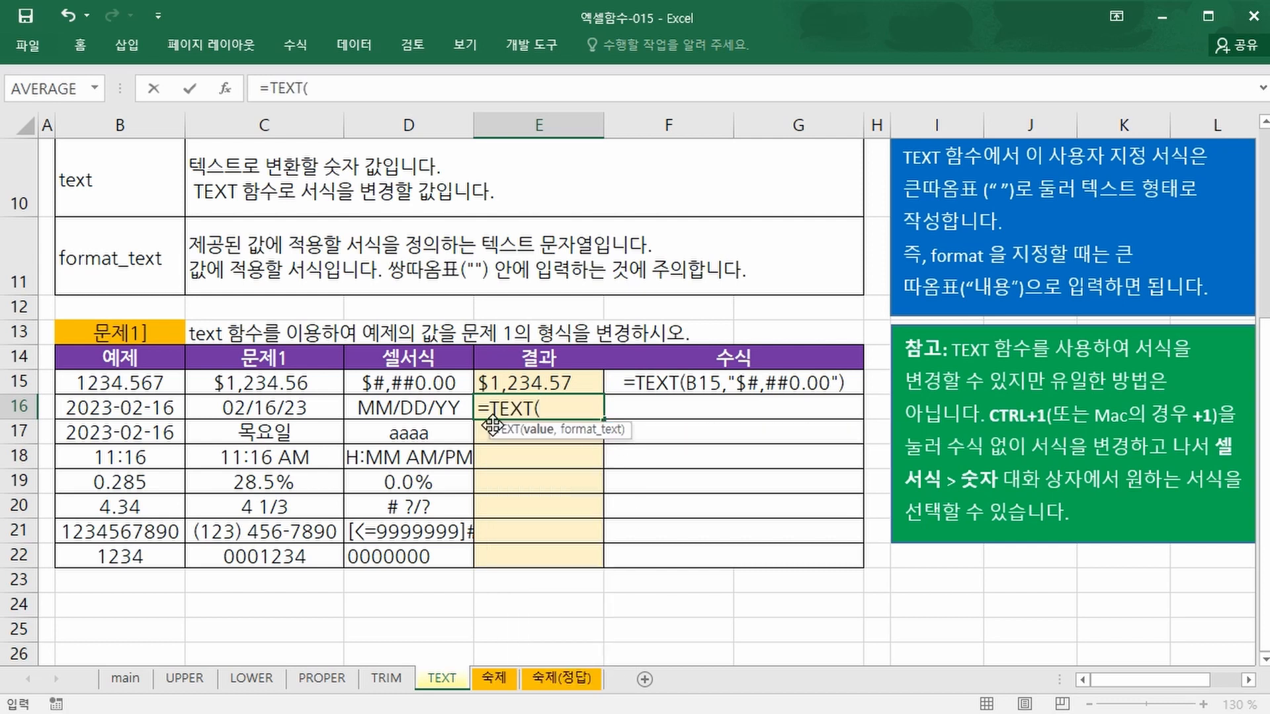
{"action": "left_click", "coordinate": [155, 409]}
{"action": "type", "text": ","}
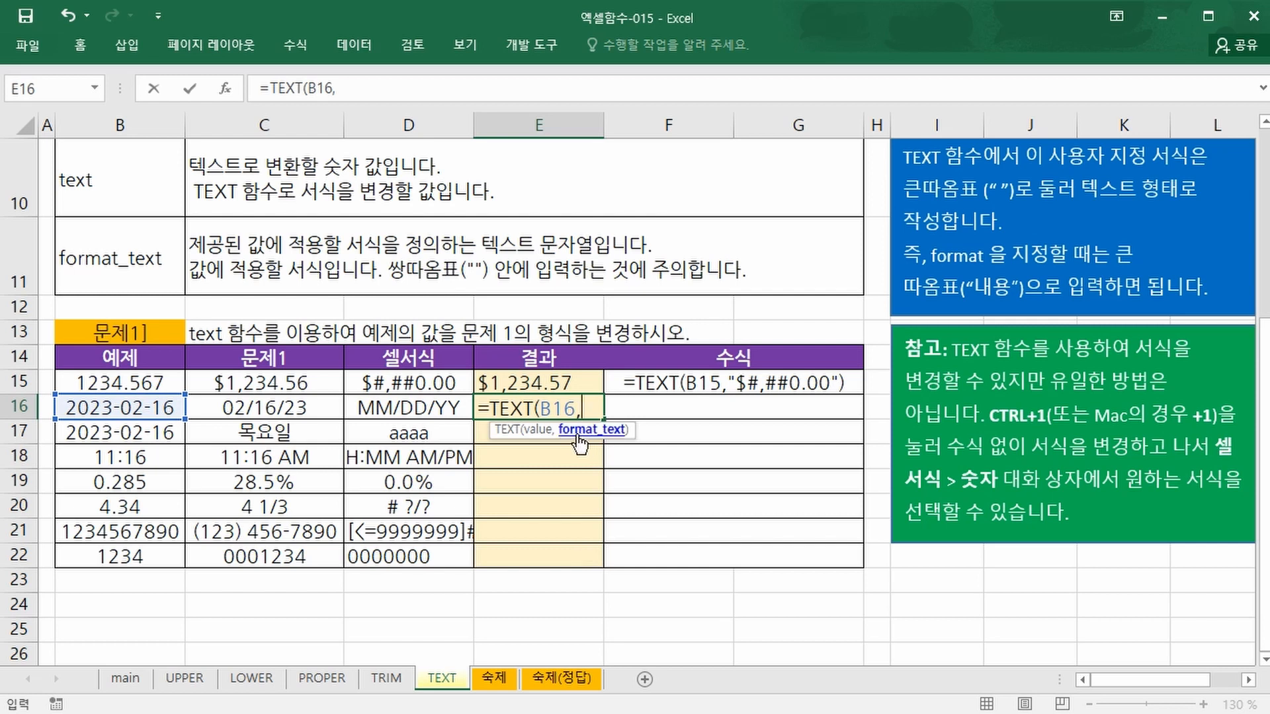
{"action": "type", "text": "\"mm"}
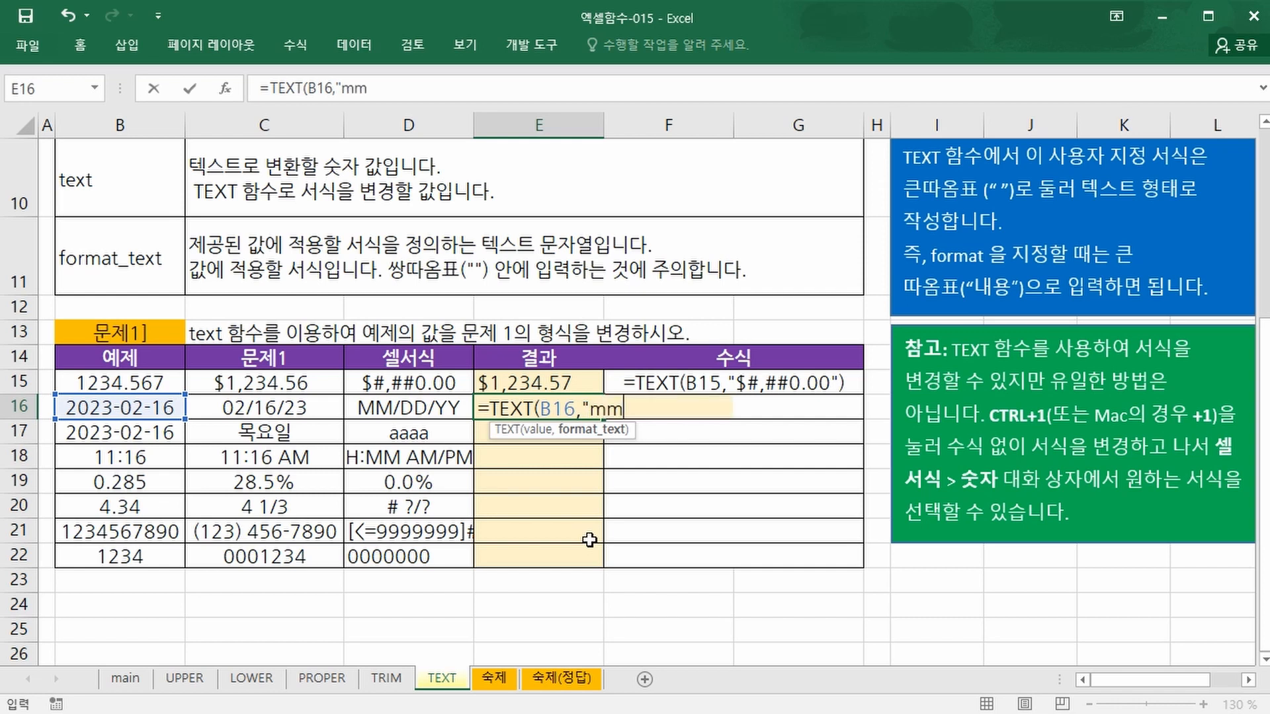
{"action": "type", "text": "/dd/yy"}
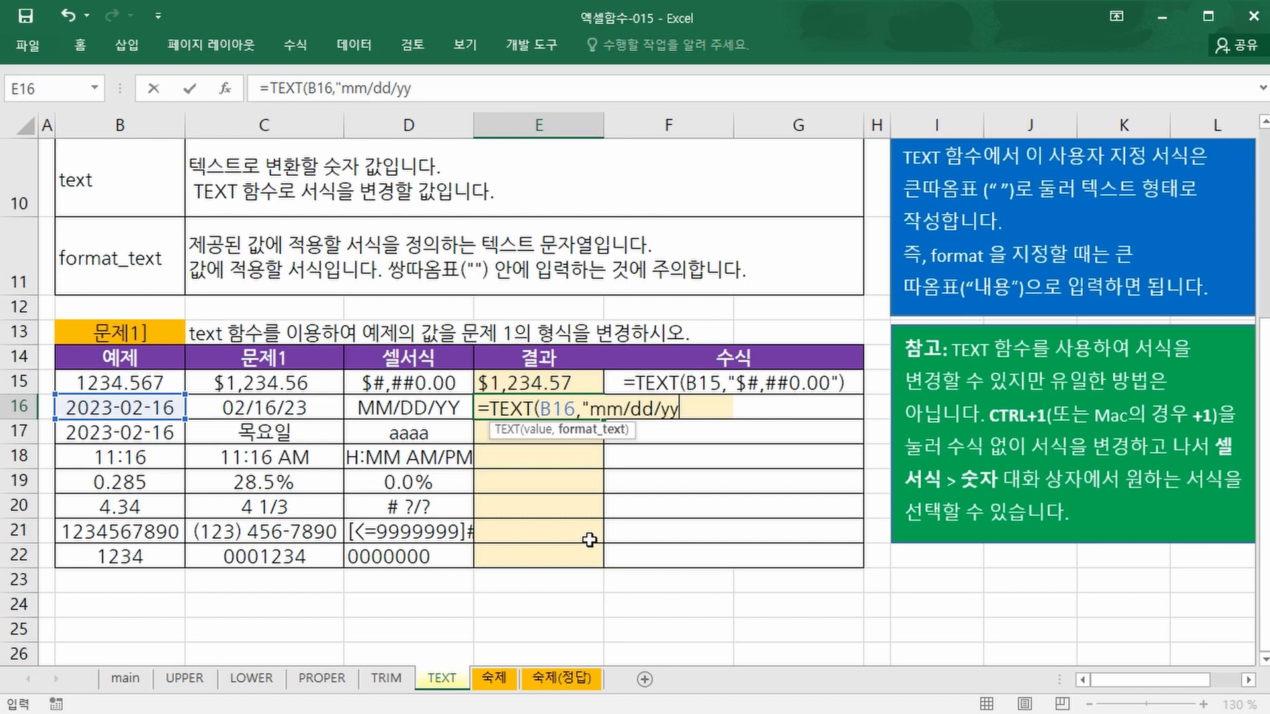
{"action": "type", "text": "\")"}
{"action": "key", "text": "Return"}
{"action": "key", "text": "Up"}
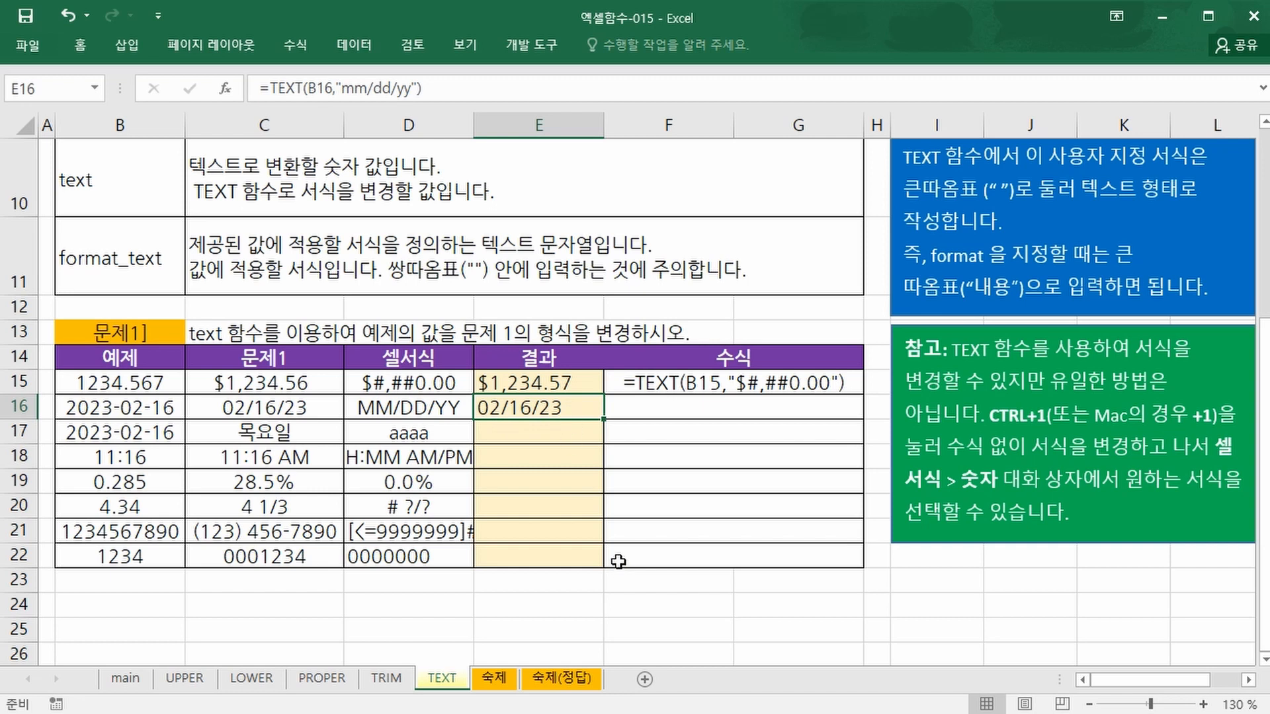
{"action": "left_click", "coordinate": [815, 385]}
{"action": "double_click", "coordinate": [863, 395]}
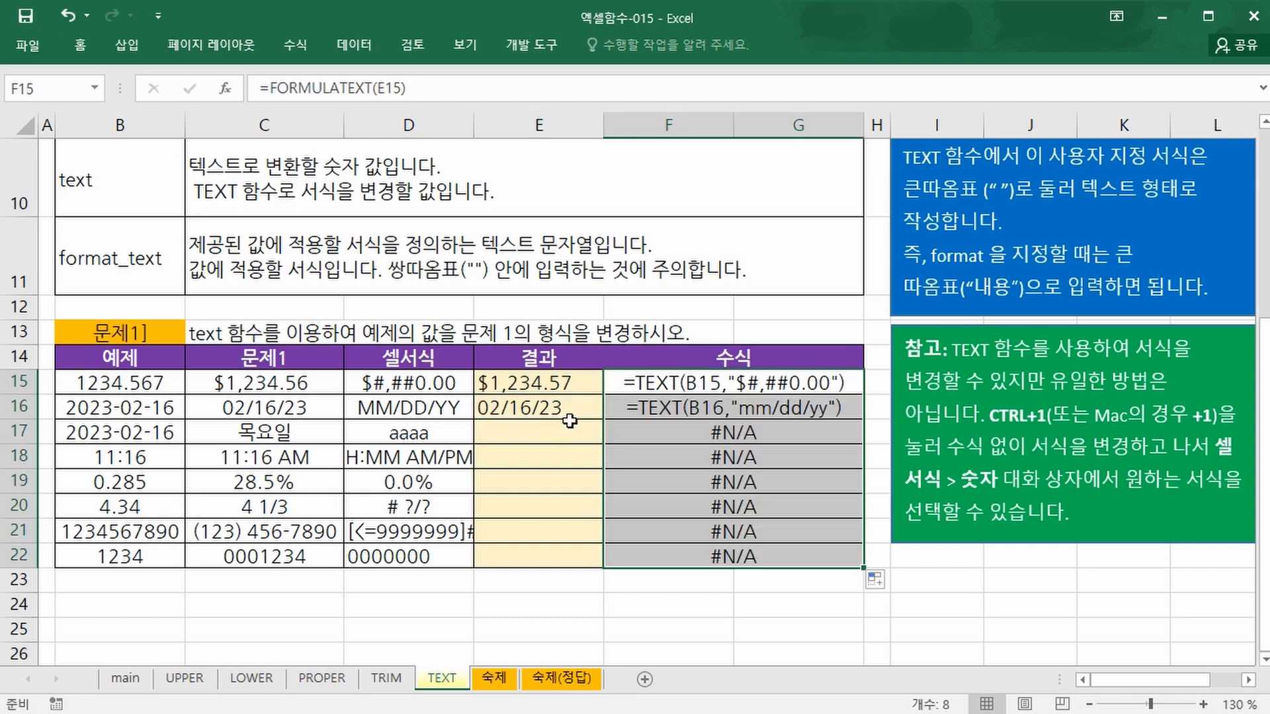
Enter =TEXT(B17,"aaaa") in cell E17 to convert the date in B17 to its weekday name
{"action": "left_click", "coordinate": [539, 439]}
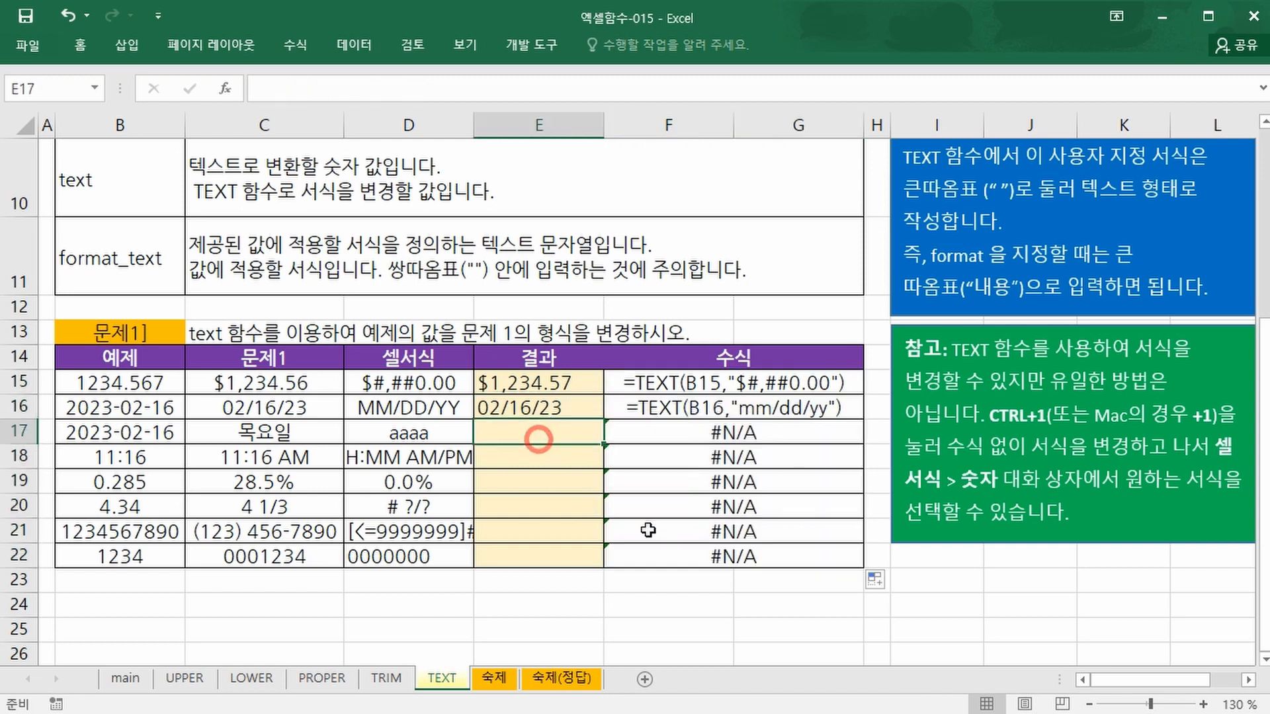
{"action": "type", "text": "="}
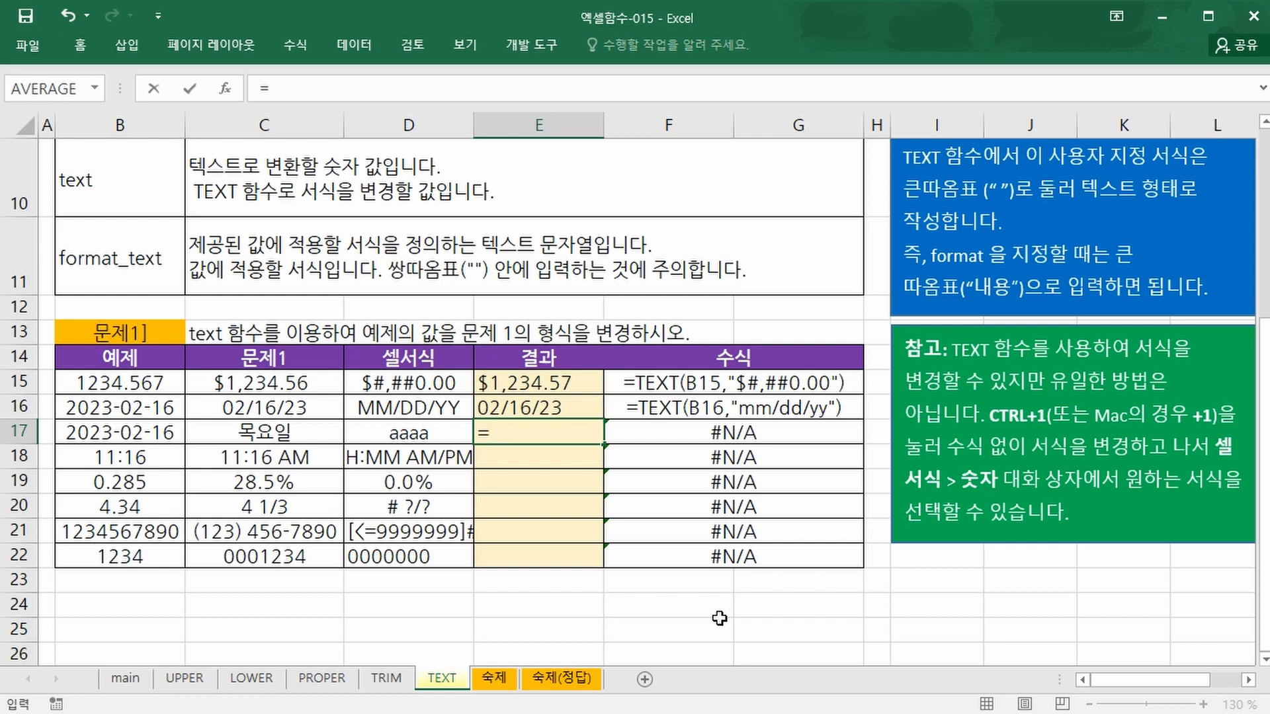
{"action": "type", "text": "te"}
{"action": "key", "text": "Tab"}
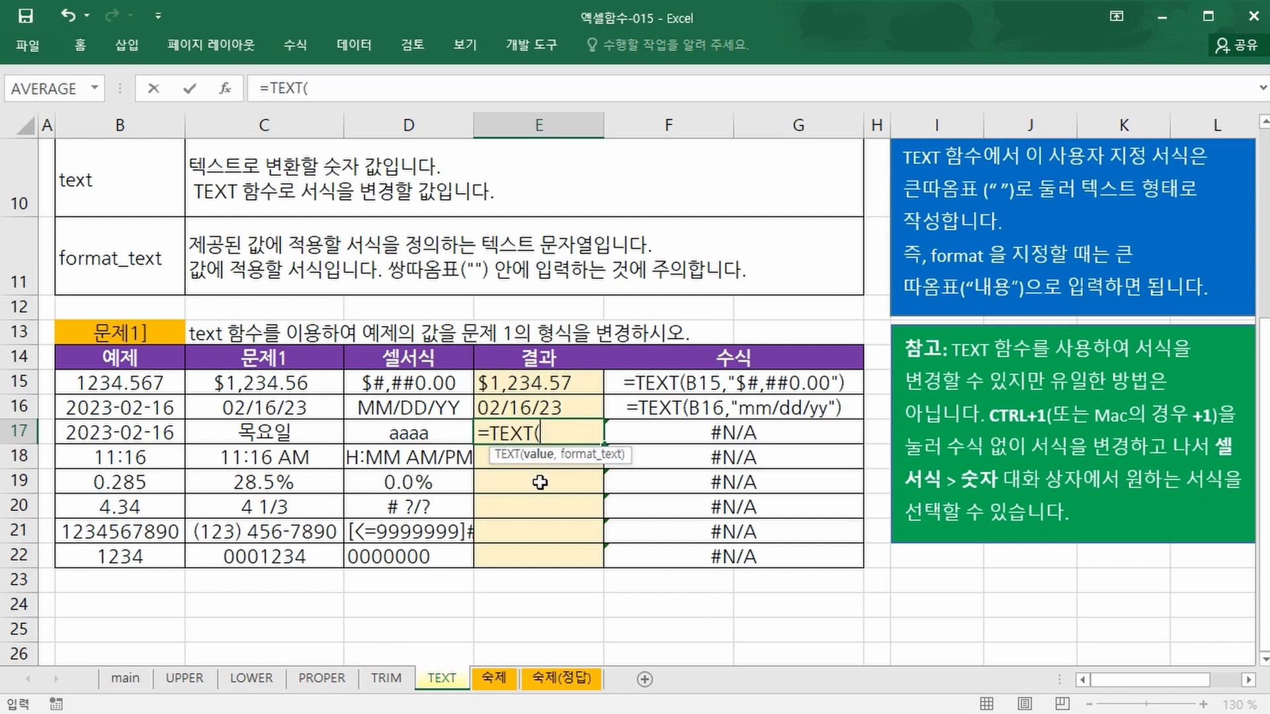
{"action": "left_click", "coordinate": [119, 435]}
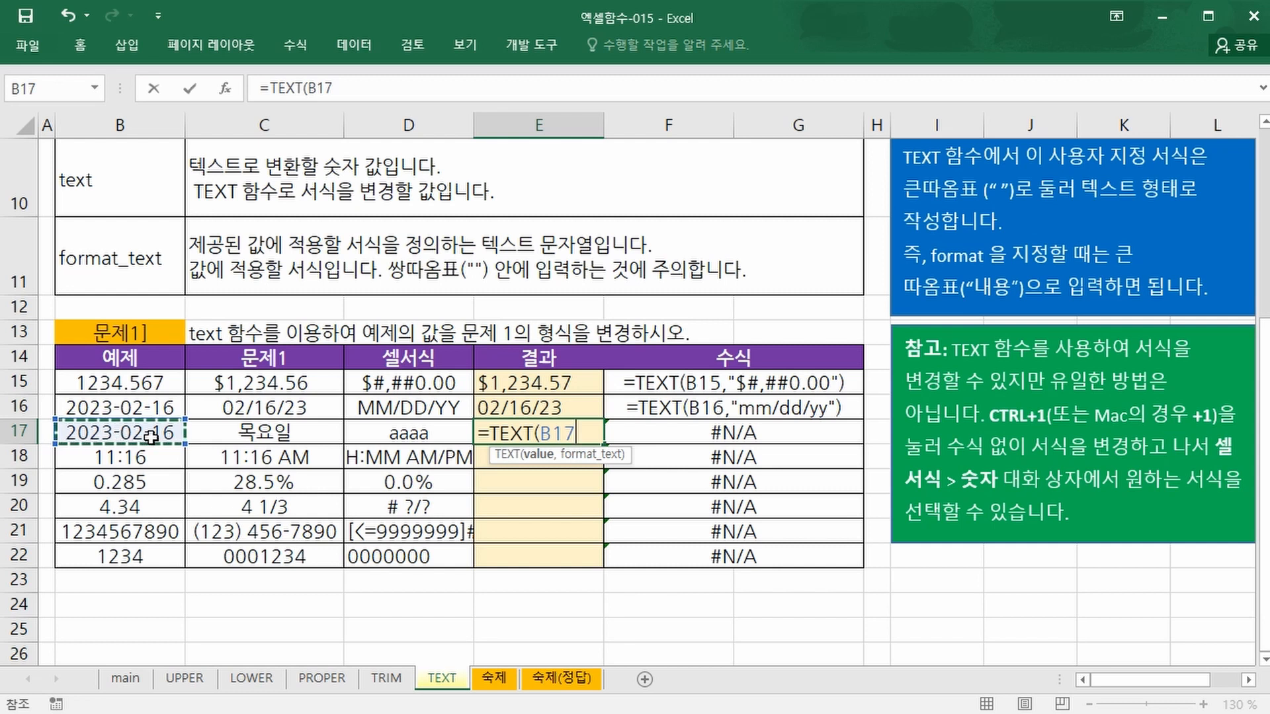
{"action": "type", "text": ","}
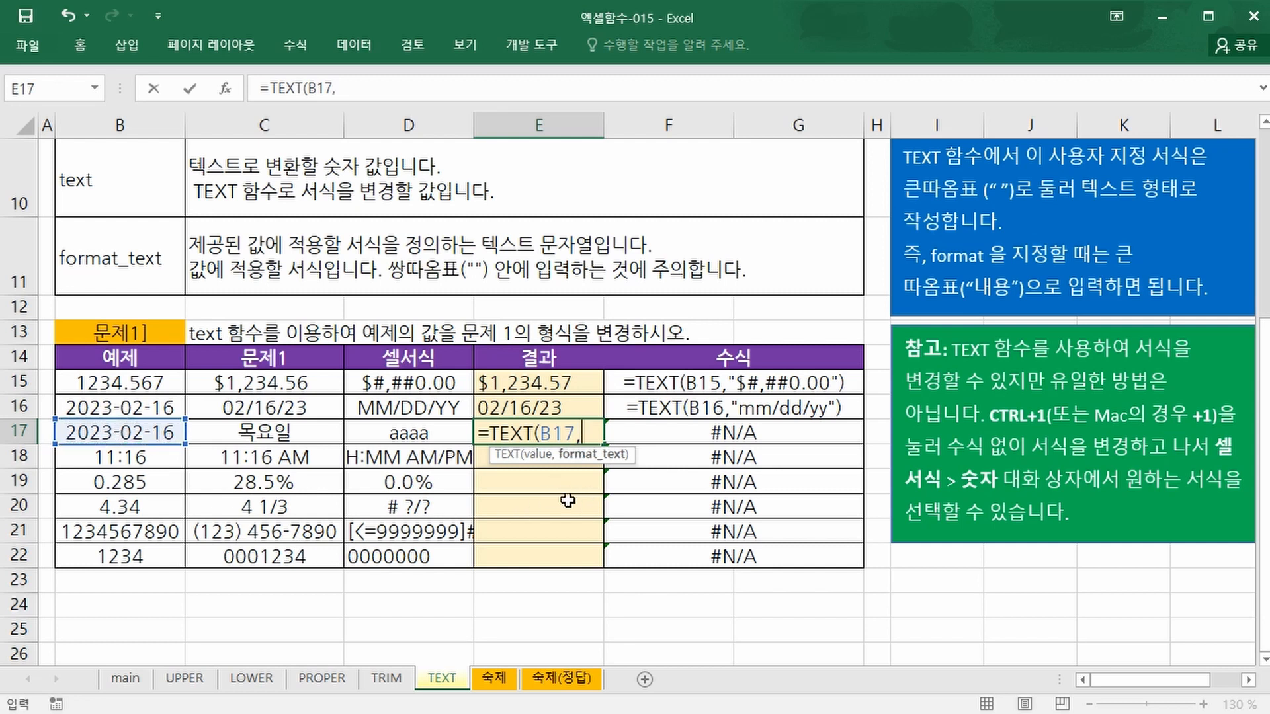
{"action": "type", "text": "\"aaaa"}
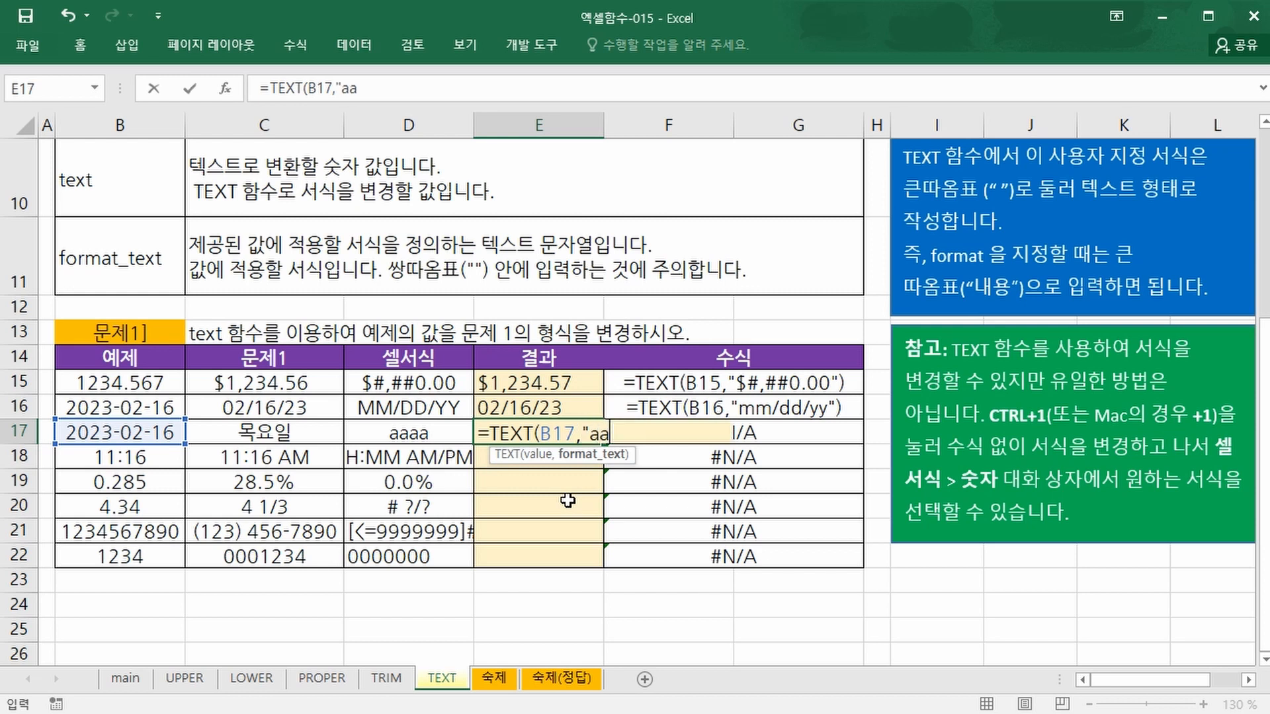
{"action": "type", "text": "\")"}
{"action": "key", "text": "Return"}
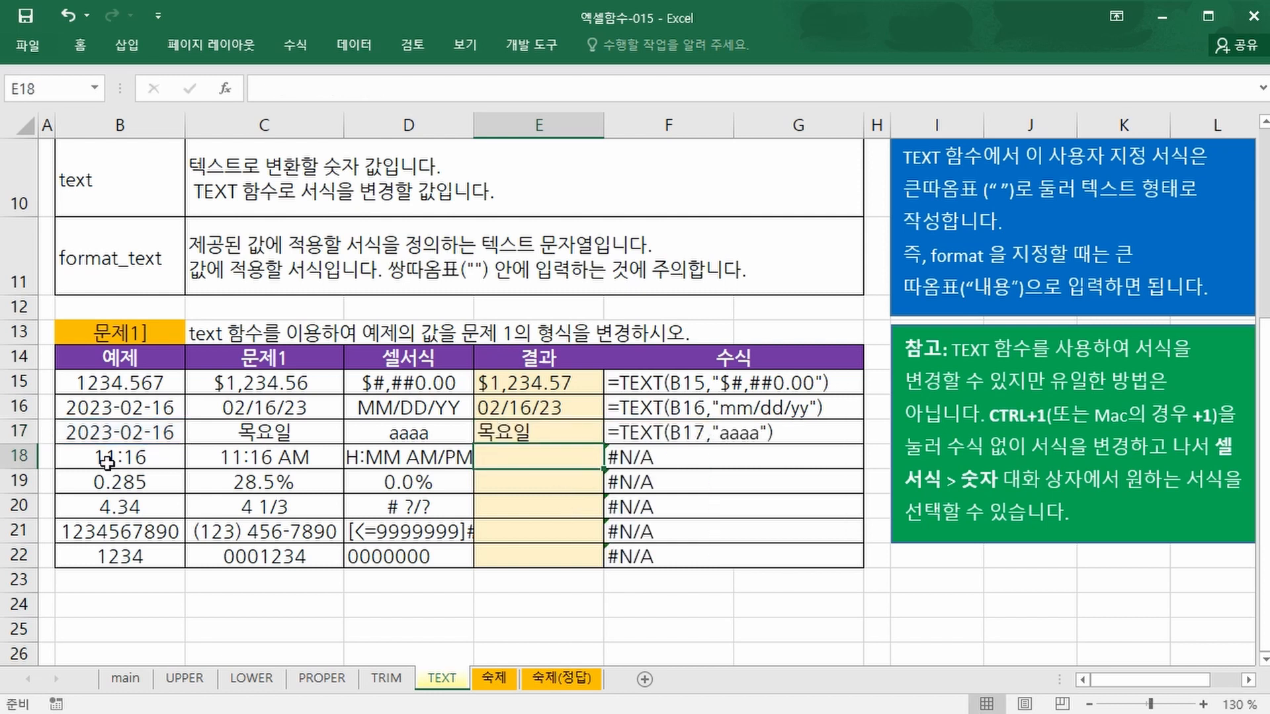
Enter =TEXT(B18,"hh:mm Am/PM") in cell E18 to format the time in B18
{"action": "left_click", "coordinate": [107, 463]}
{"action": "left_click", "coordinate": [245, 463]}
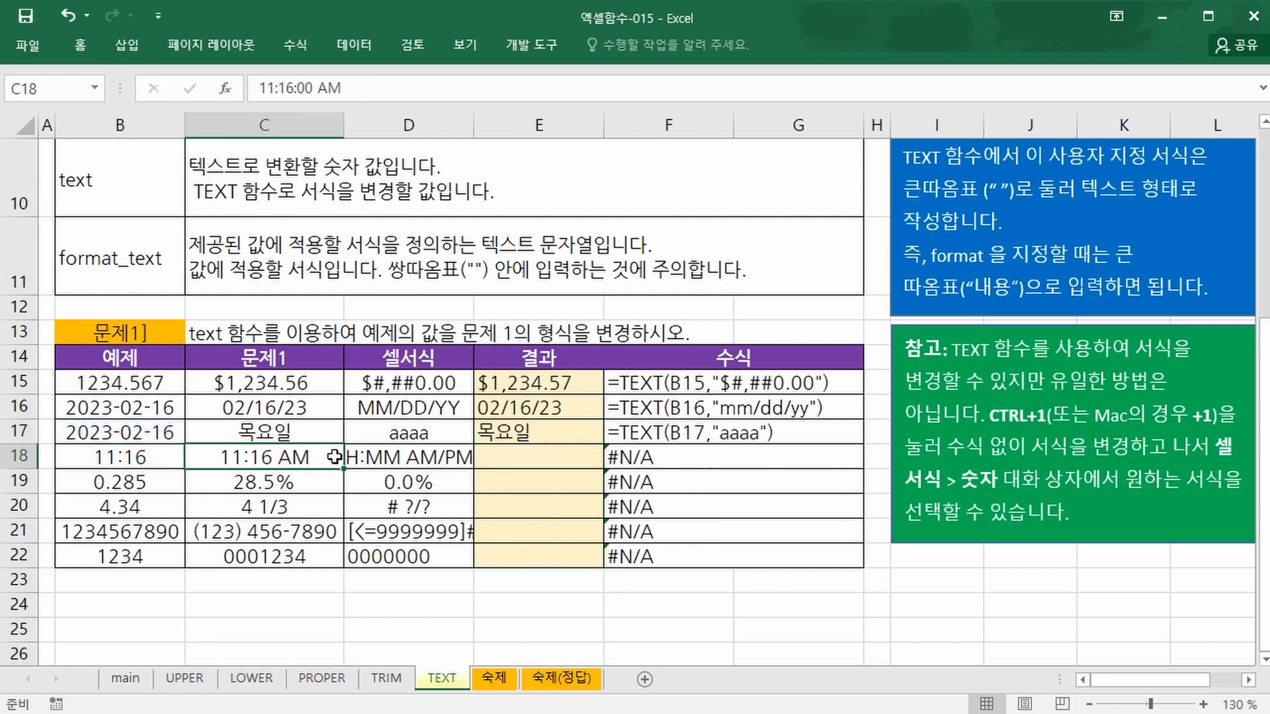
{"action": "left_click", "coordinate": [578, 460]}
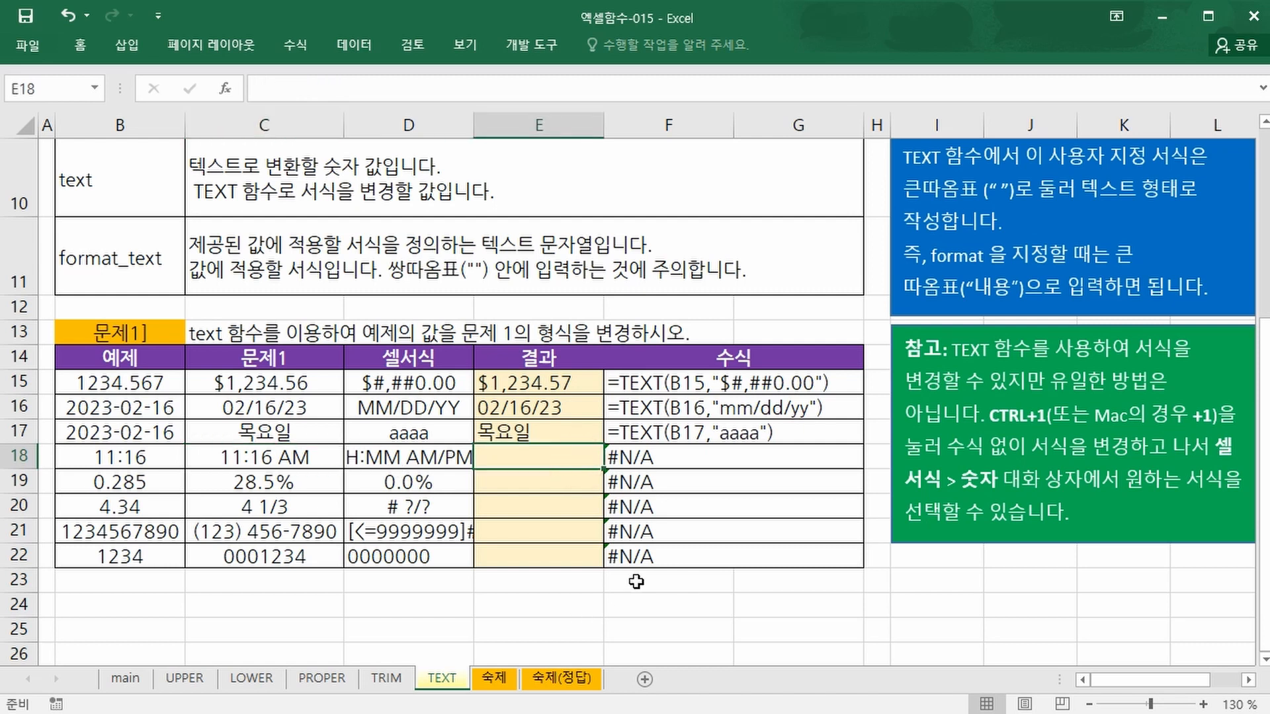
{"action": "type", "text": "=text"}
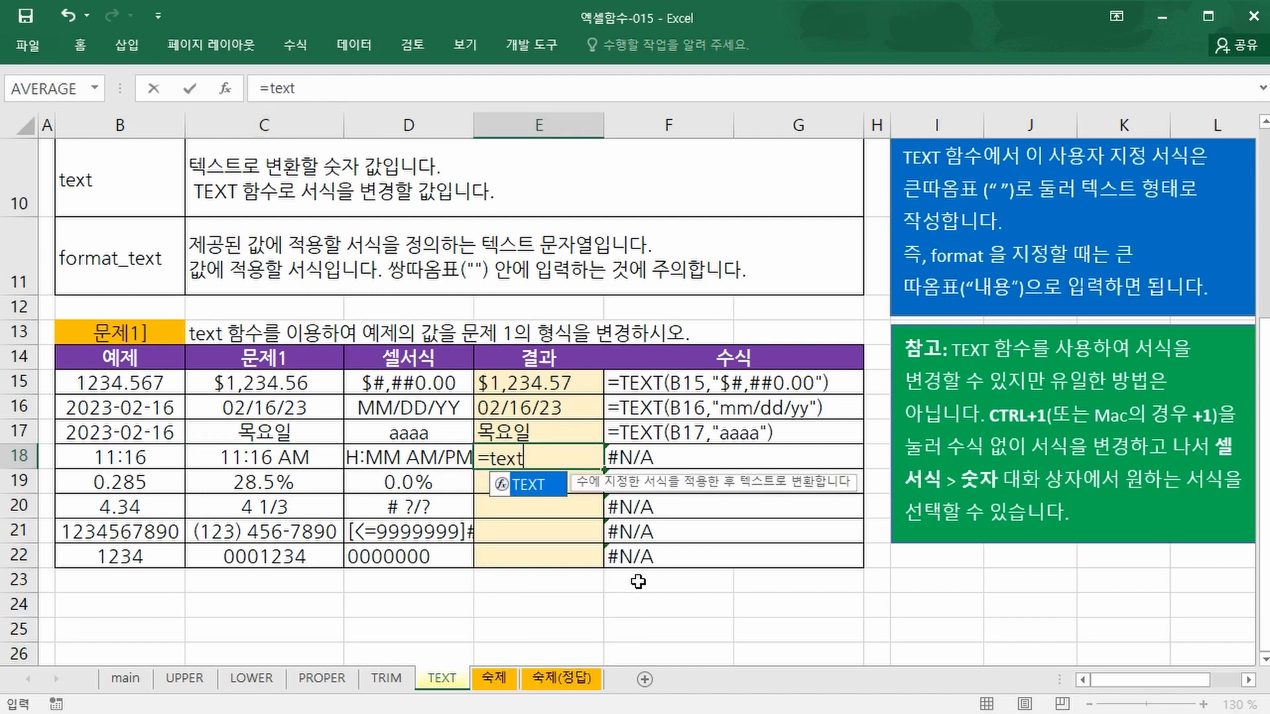
{"action": "key", "text": "Tab"}
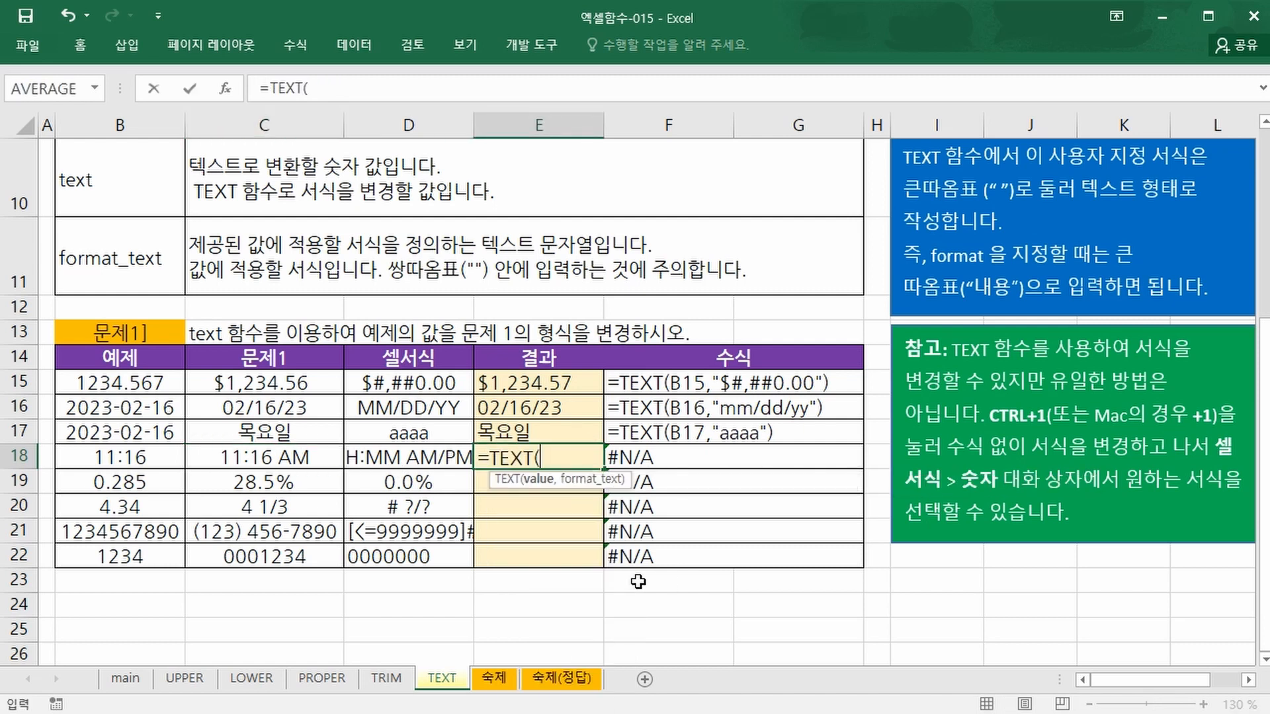
{"action": "left_click", "coordinate": [91, 459]}
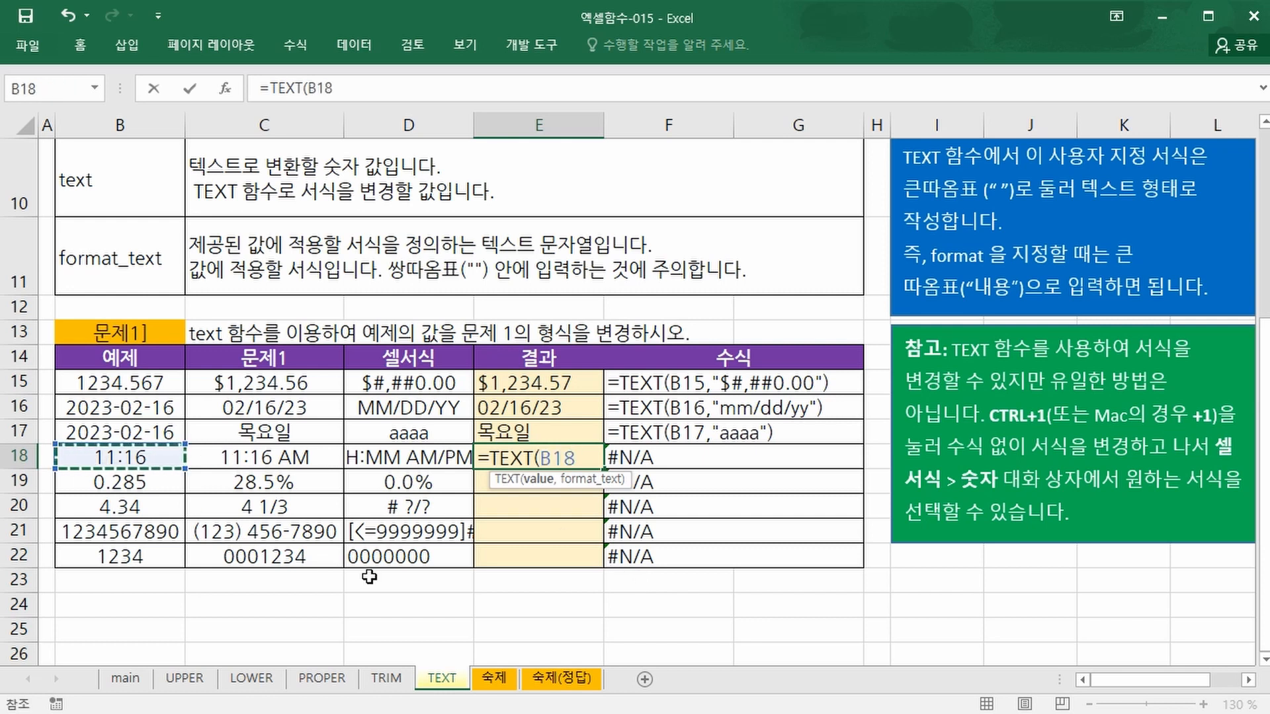
{"action": "type", "text": ",\""}
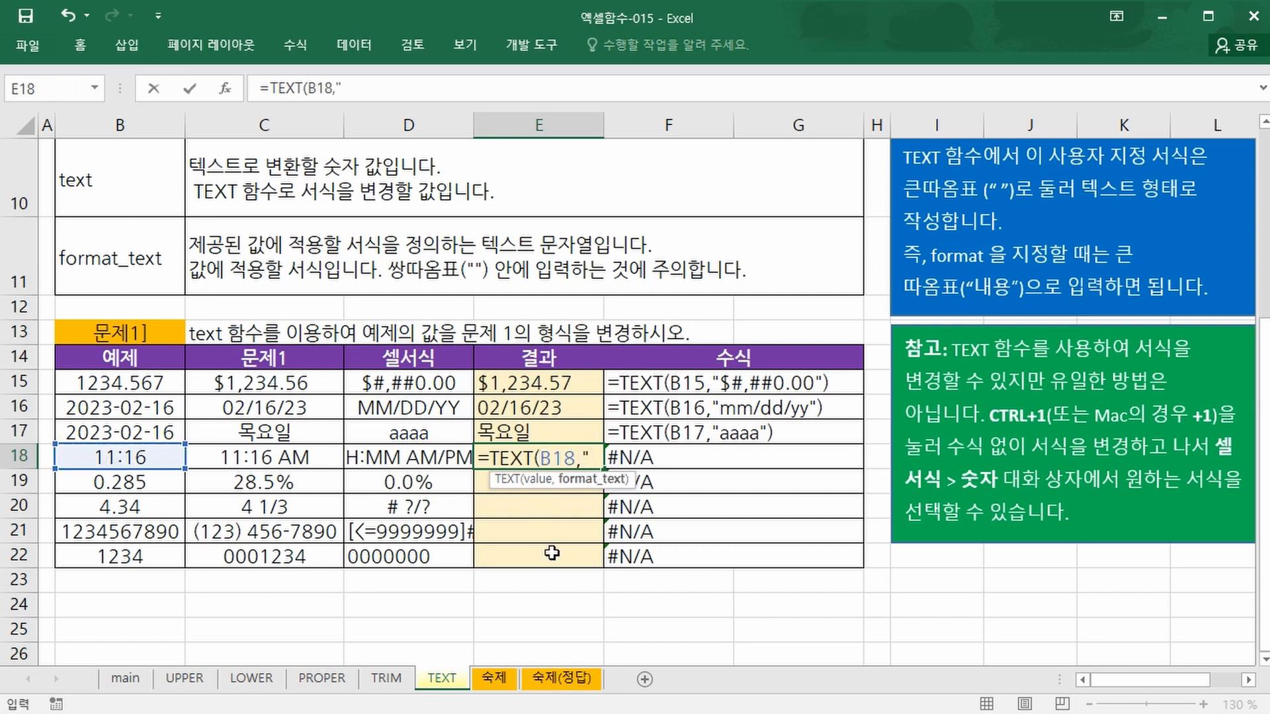
{"action": "type", "text": "hh"}
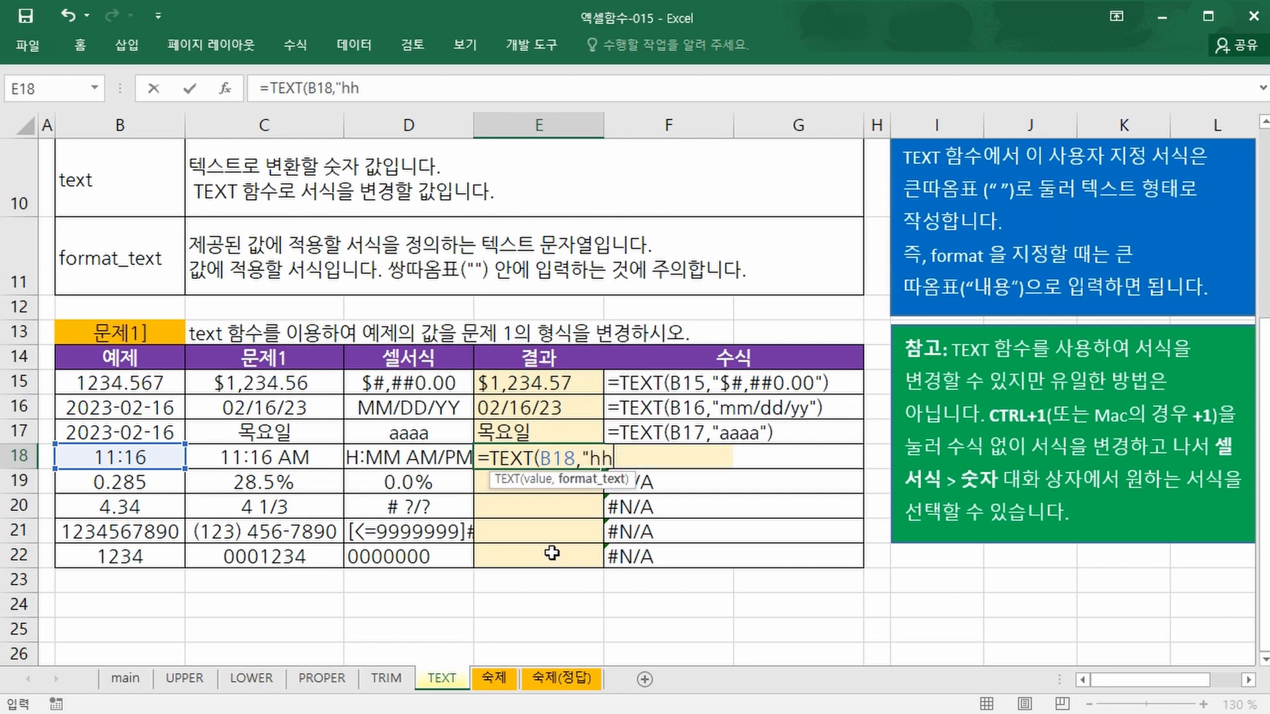
{"action": "type", "text": ":mm Am/"}
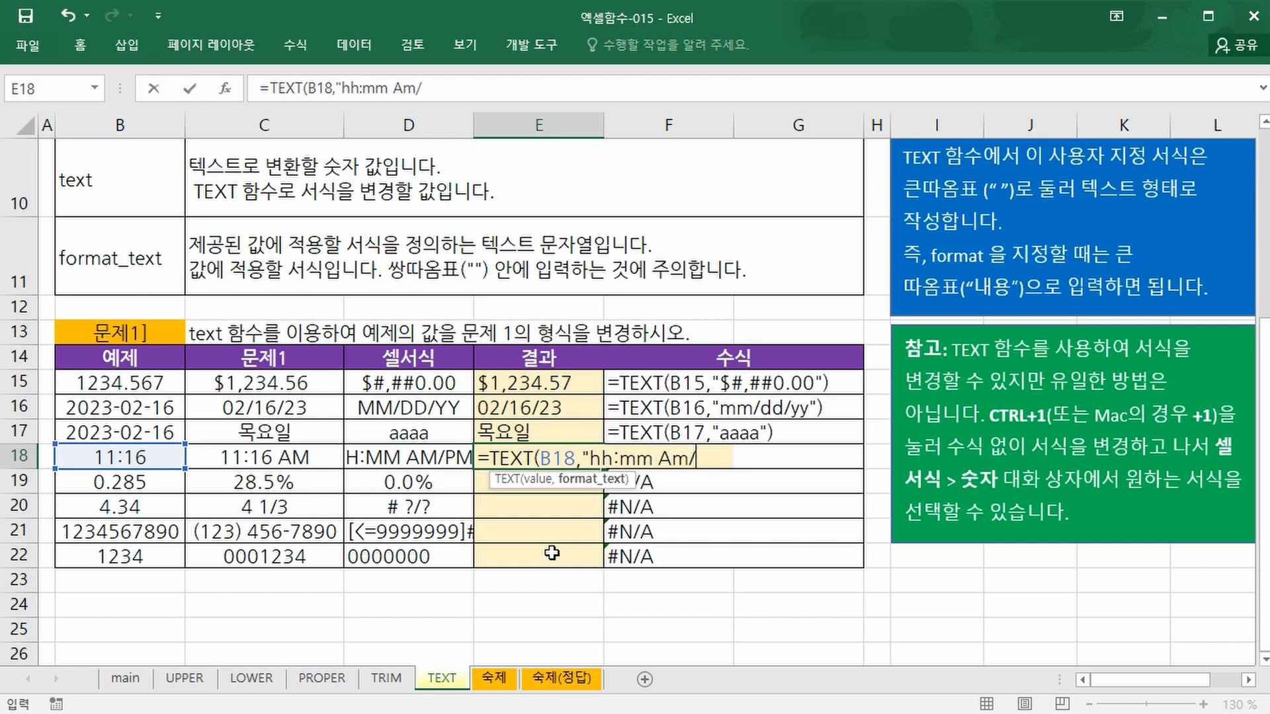
{"action": "type", "text": "PM\""}
{"action": "key", "text": "ctrl+Return"}
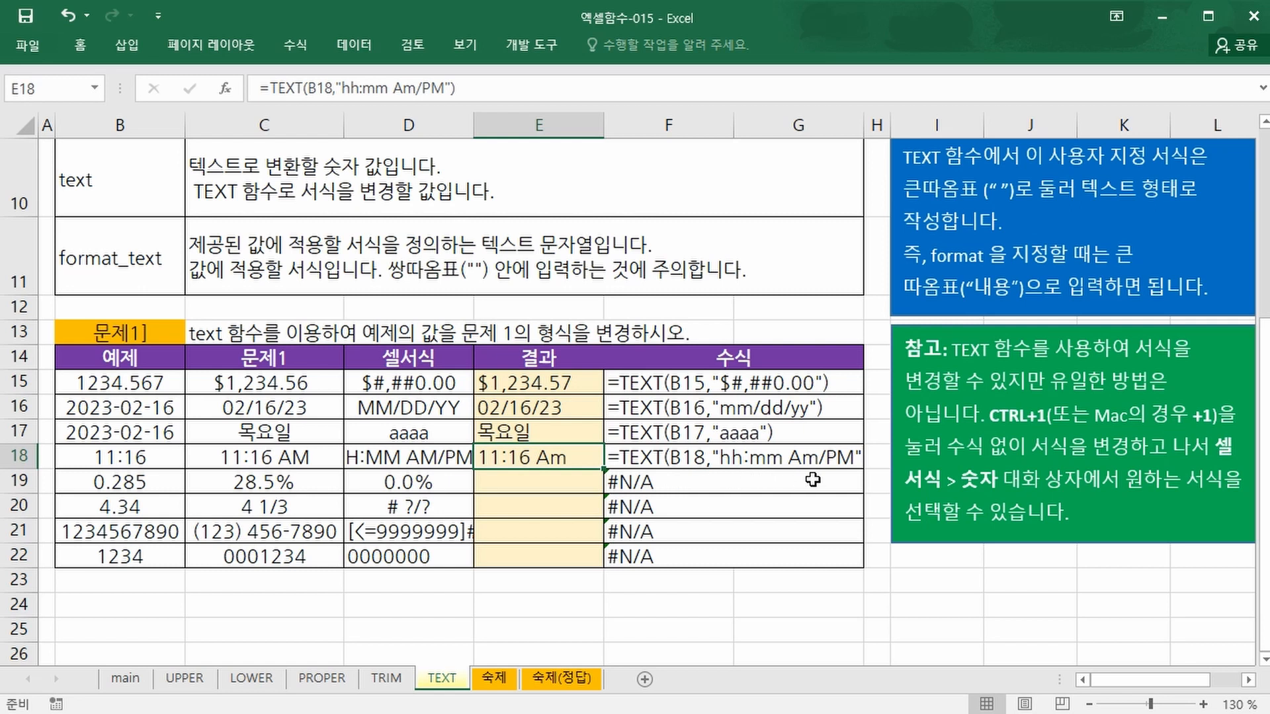
{"action": "left_click", "coordinate": [569, 489]}
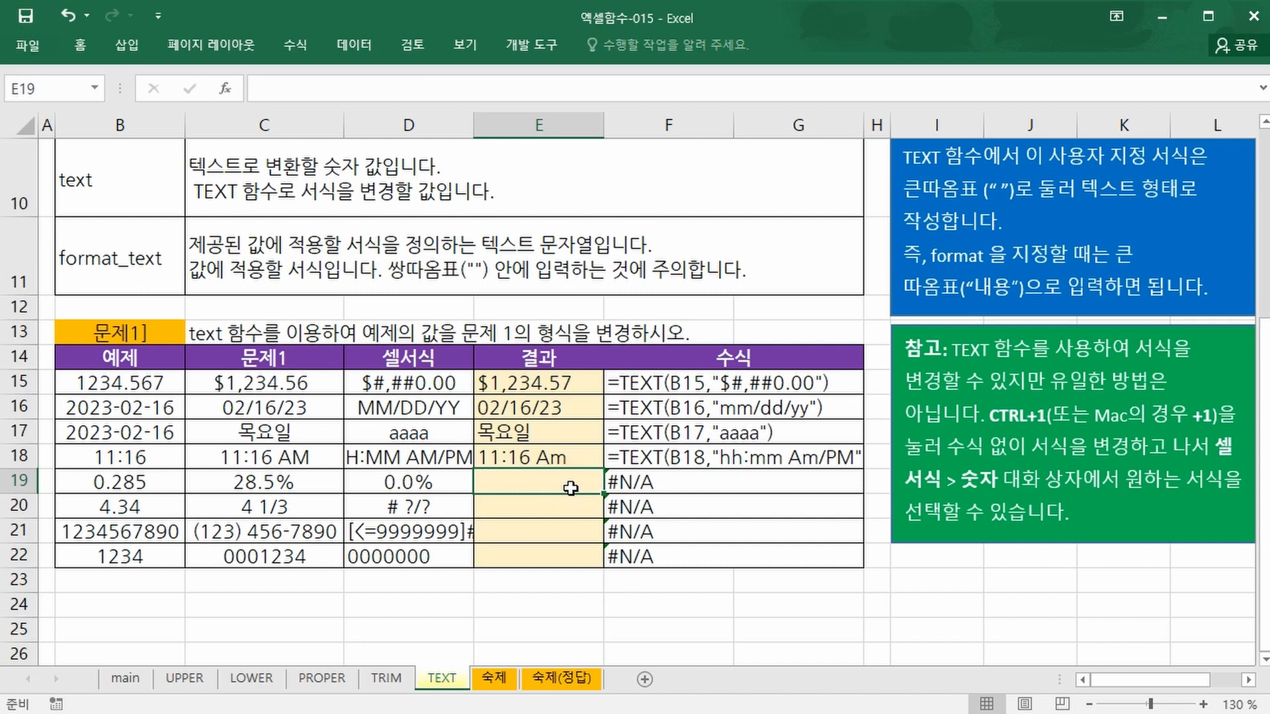
Correct the format text in E18 so the formula reads =TEXT(B18,"hh:mm AM/PM")
{"action": "left_click", "coordinate": [577, 452]}
{"action": "double_click", "coordinate": [577, 452]}
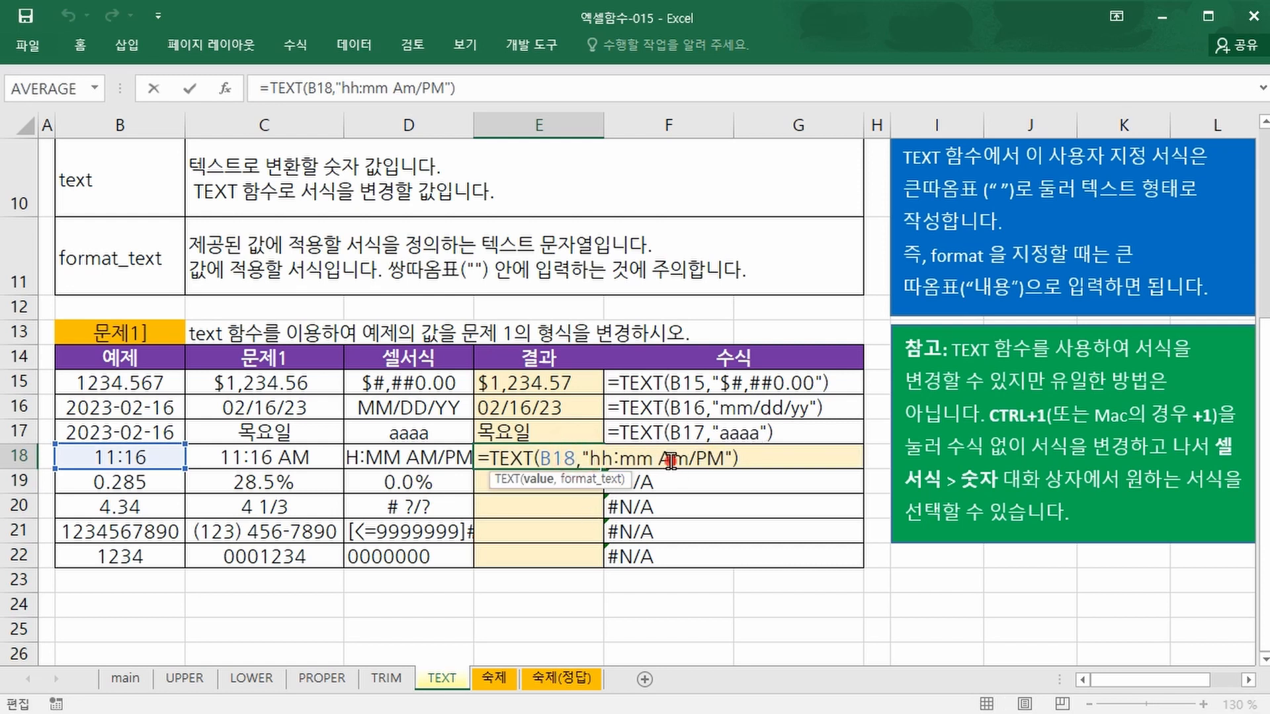
{"action": "left_click_drag", "start_coordinate": [676, 459], "coordinate": [690, 459]}
{"action": "type", "text": "M"}
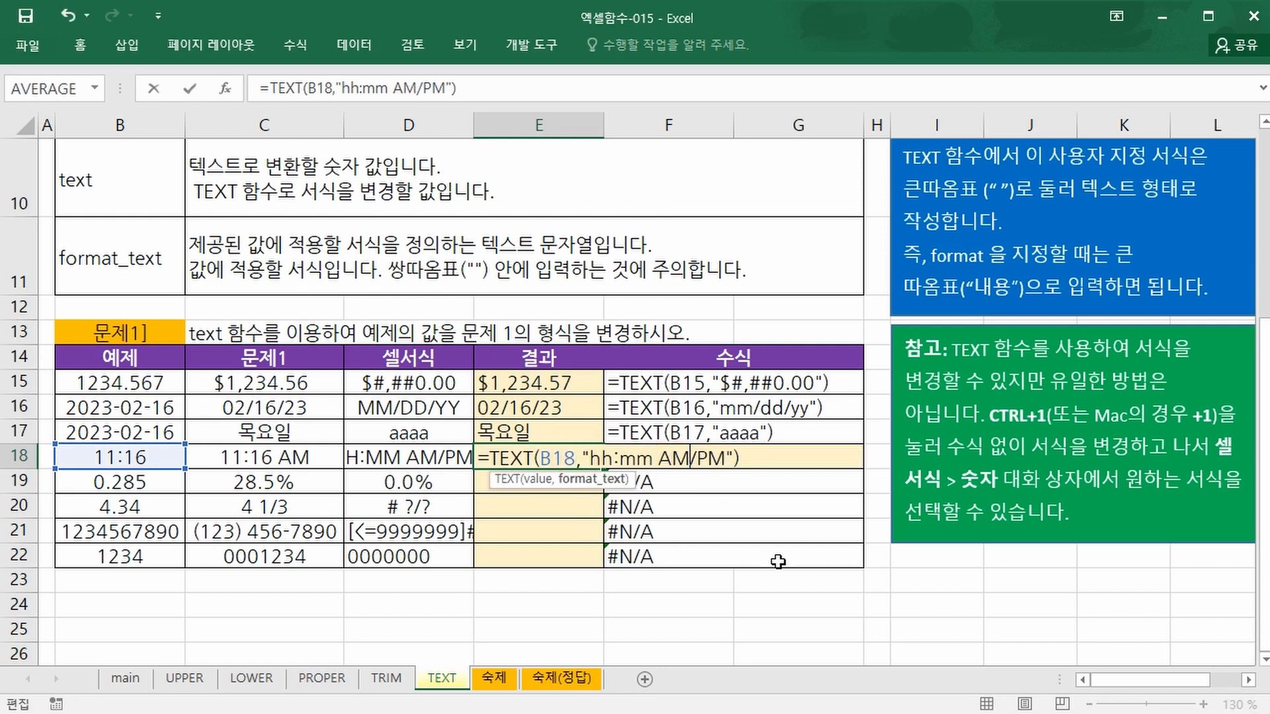
{"action": "key", "text": "Return"}
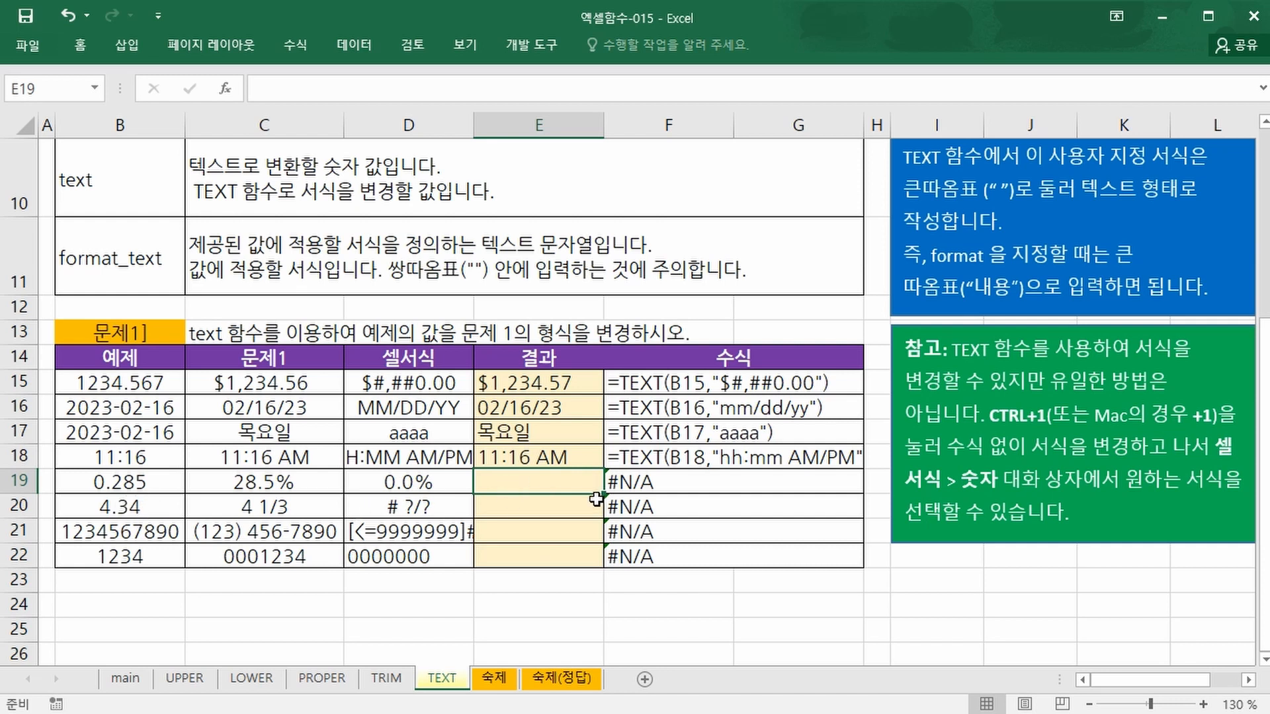
Enter =TEXT(B19,"0.0%") in cell E19 to format the value in B19 as a percentage
{"action": "type", "text": "="}
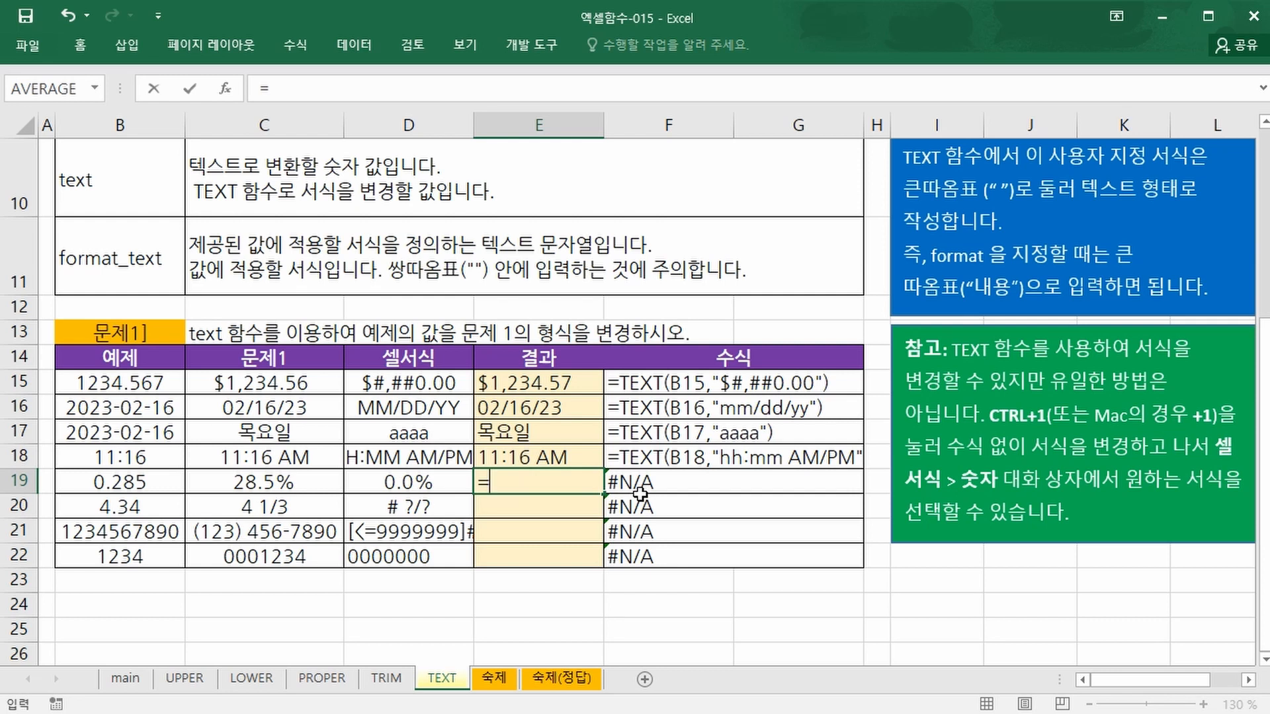
{"action": "type", "text": "text"}
{"action": "key", "text": "Tab"}
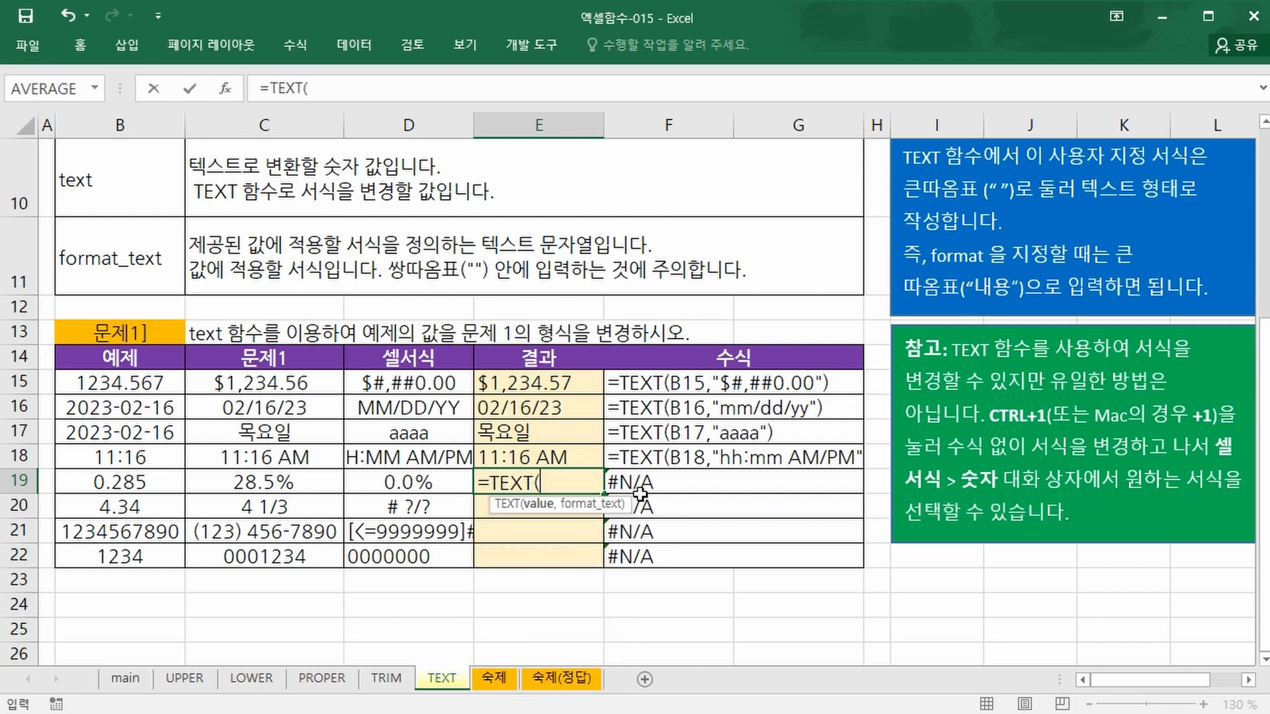
{"action": "left_click", "coordinate": [104, 484]}
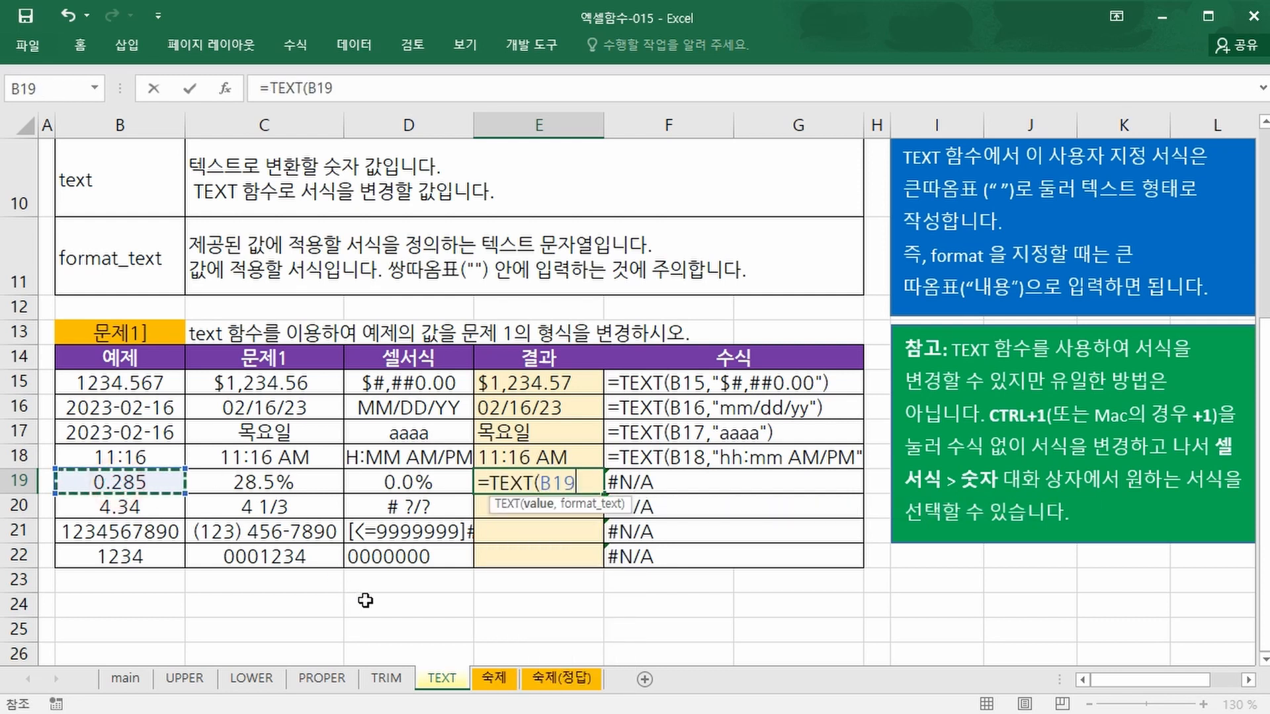
{"action": "type", "text": ","}
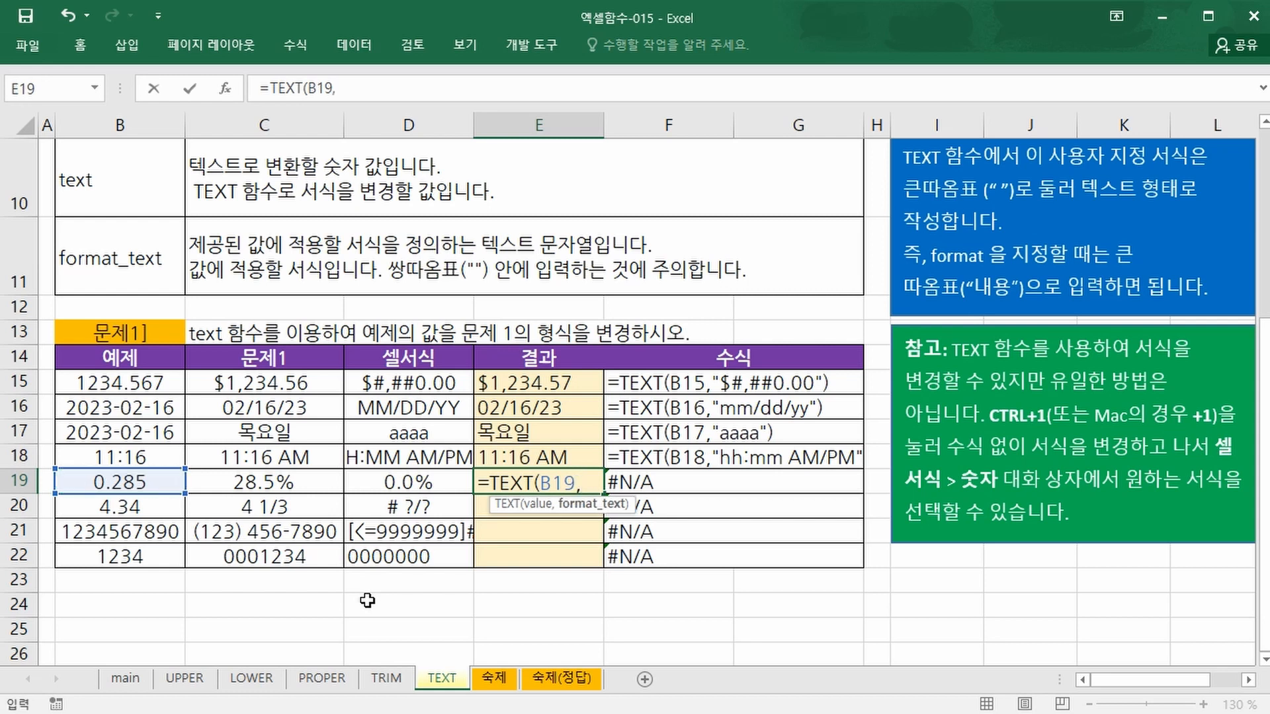
{"action": "type", "text": "\"0.0"}
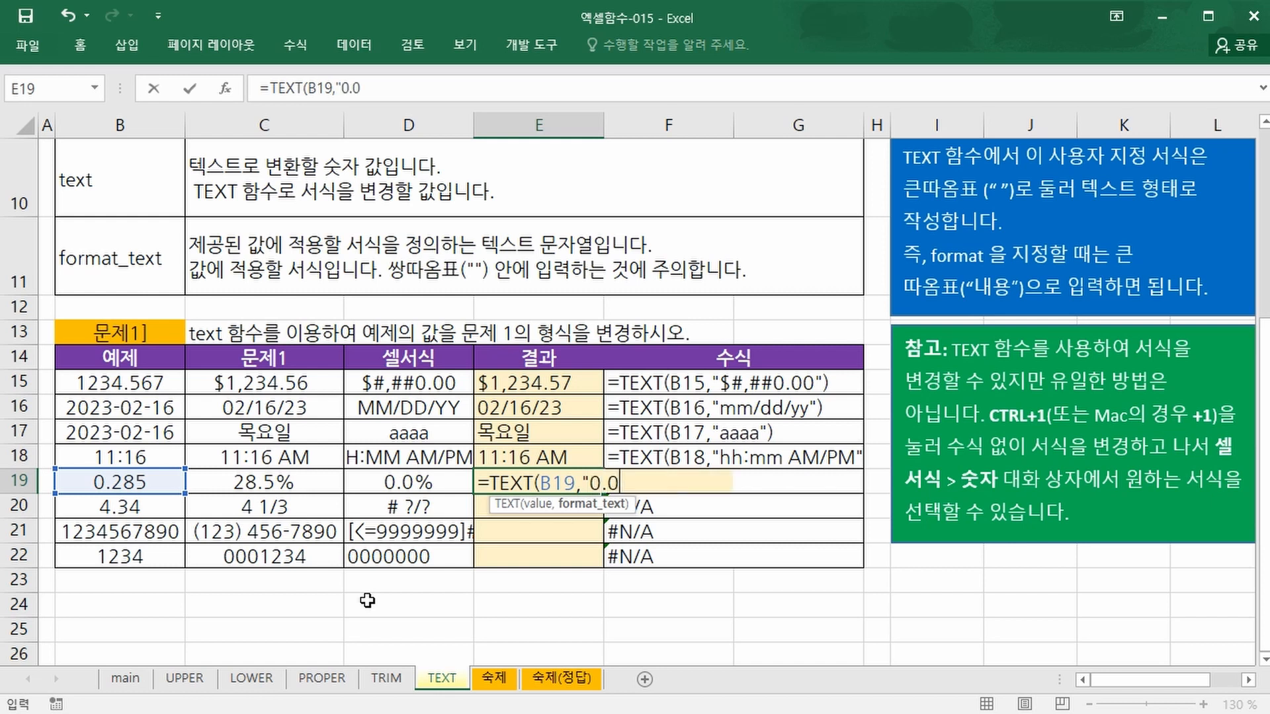
{"action": "type", "text": "%\""}
{"action": "key", "text": "Return"}
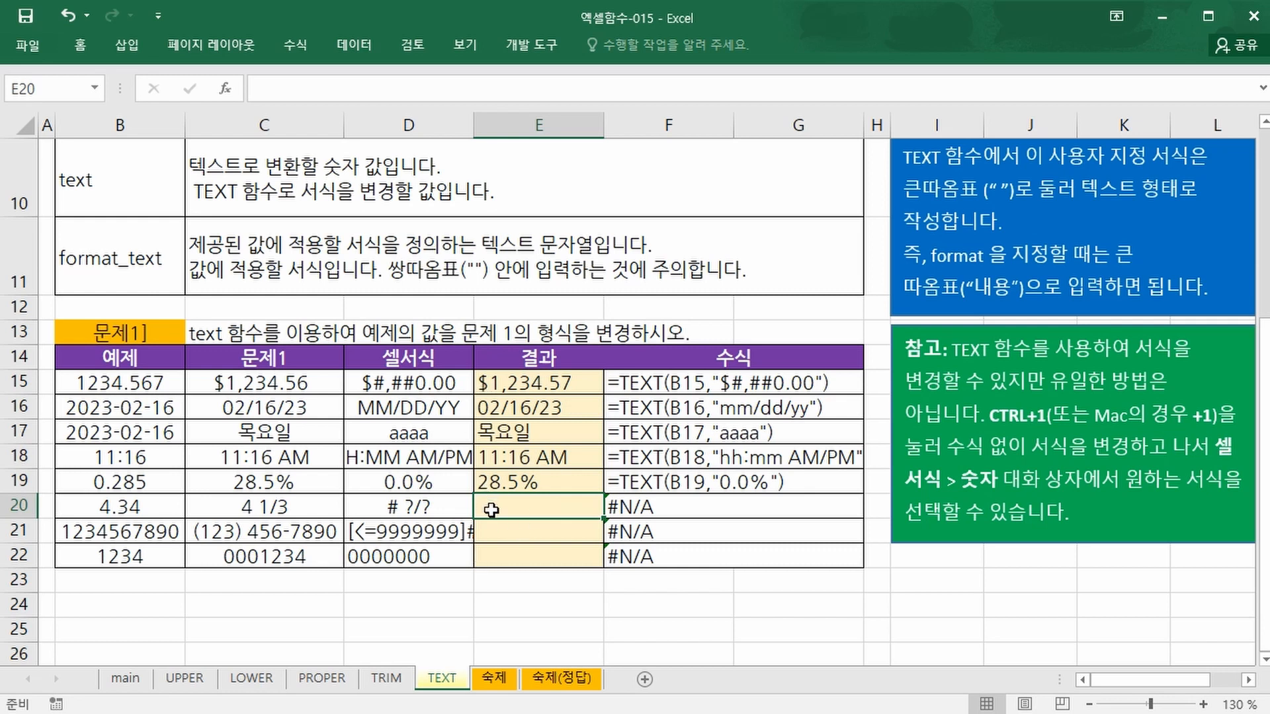
Review the TEXT results in E15:E19 and the description in row 3 of what the TEXT function does
{"action": "left_click", "coordinate": [516, 387]}
{"action": "left_click", "coordinate": [515, 409]}
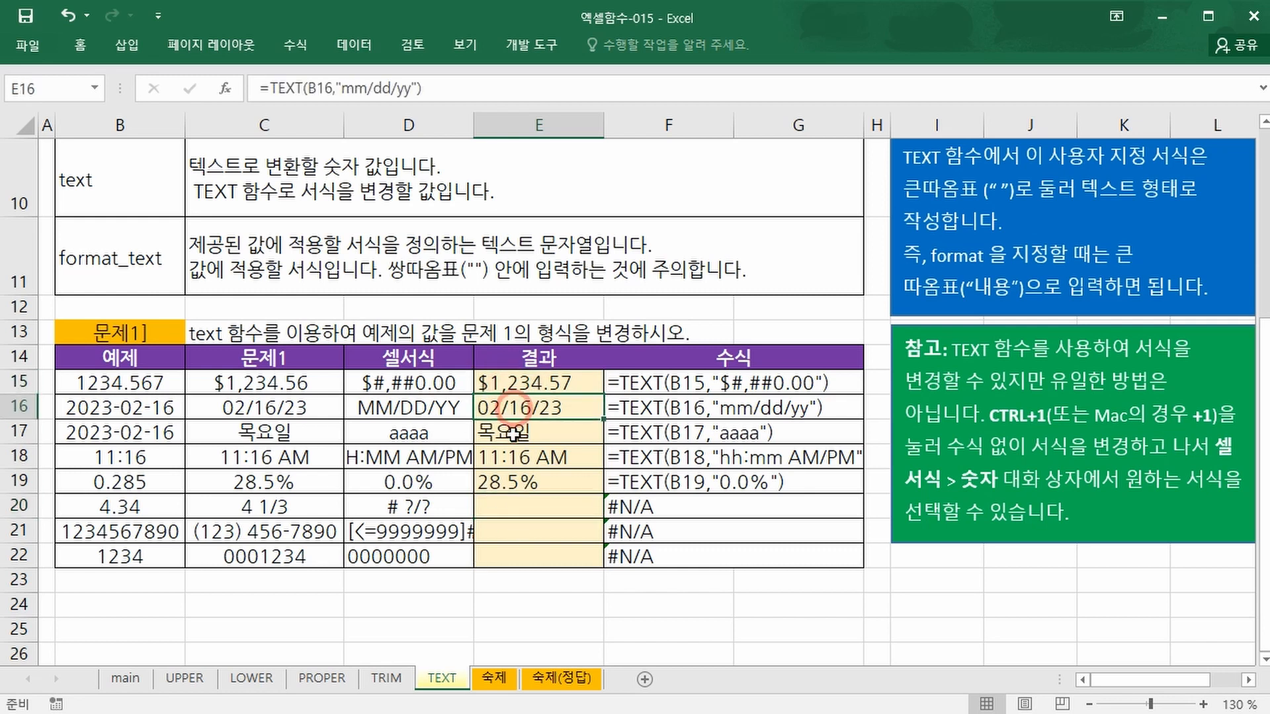
{"action": "left_click", "coordinate": [518, 431]}
{"action": "left_click", "coordinate": [515, 457]}
{"action": "left_click", "coordinate": [532, 405]}
{"action": "left_click", "coordinate": [519, 457]}
{"action": "left_click_drag", "start_coordinate": [530, 383], "coordinate": [539, 491]}
{"action": "left_click", "coordinate": [537, 514]}
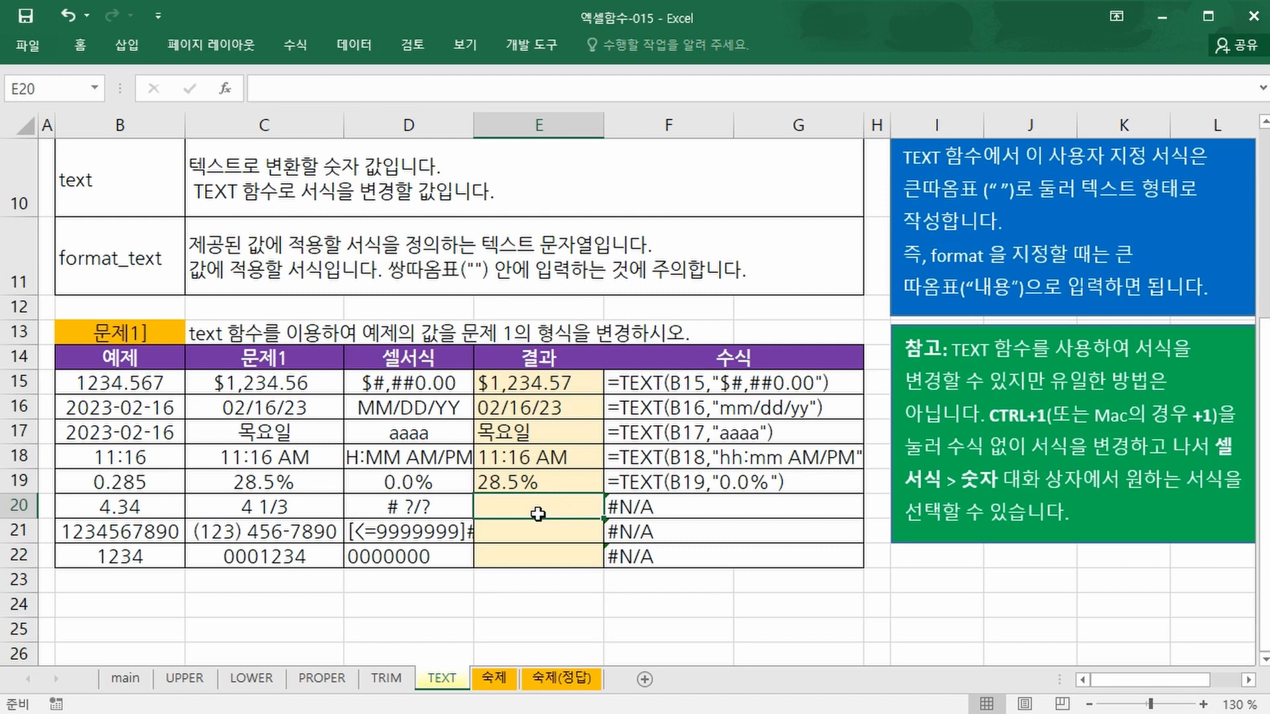
{"action": "scroll", "coordinate": [538, 514], "scroll_direction": "up", "scroll_amount": 3}
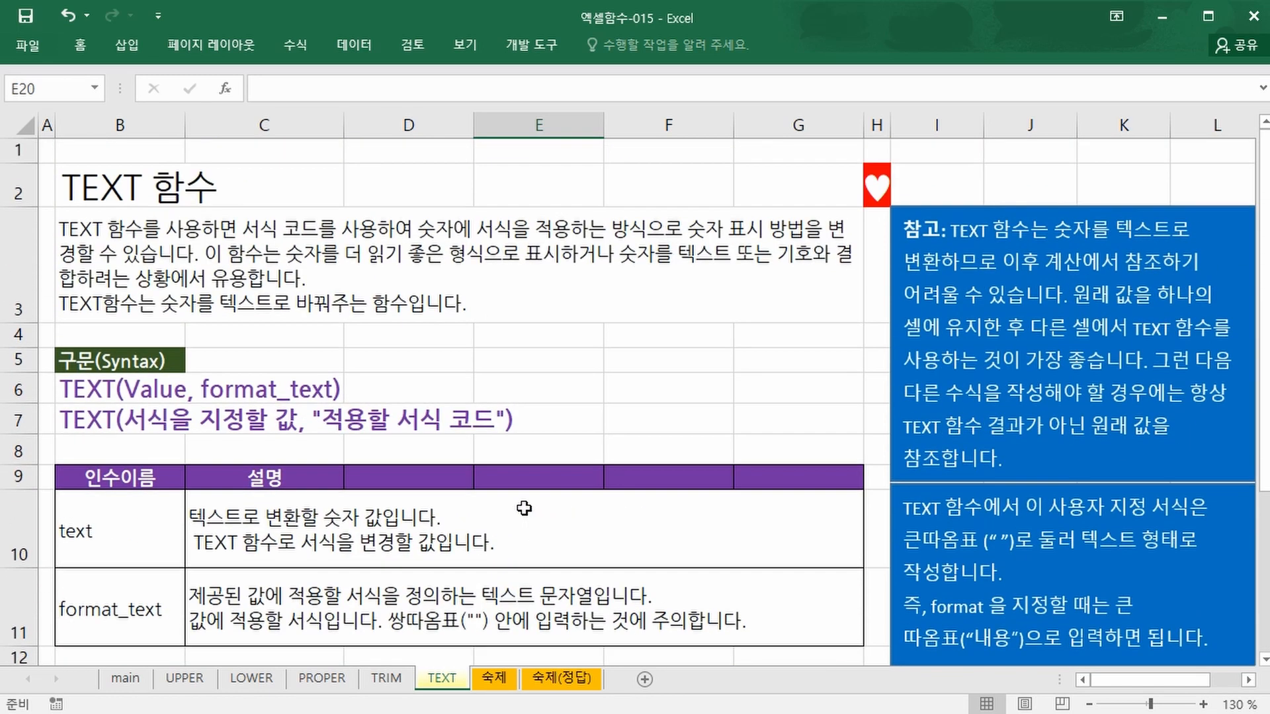
{"action": "key", "text": "ctrl+2"}
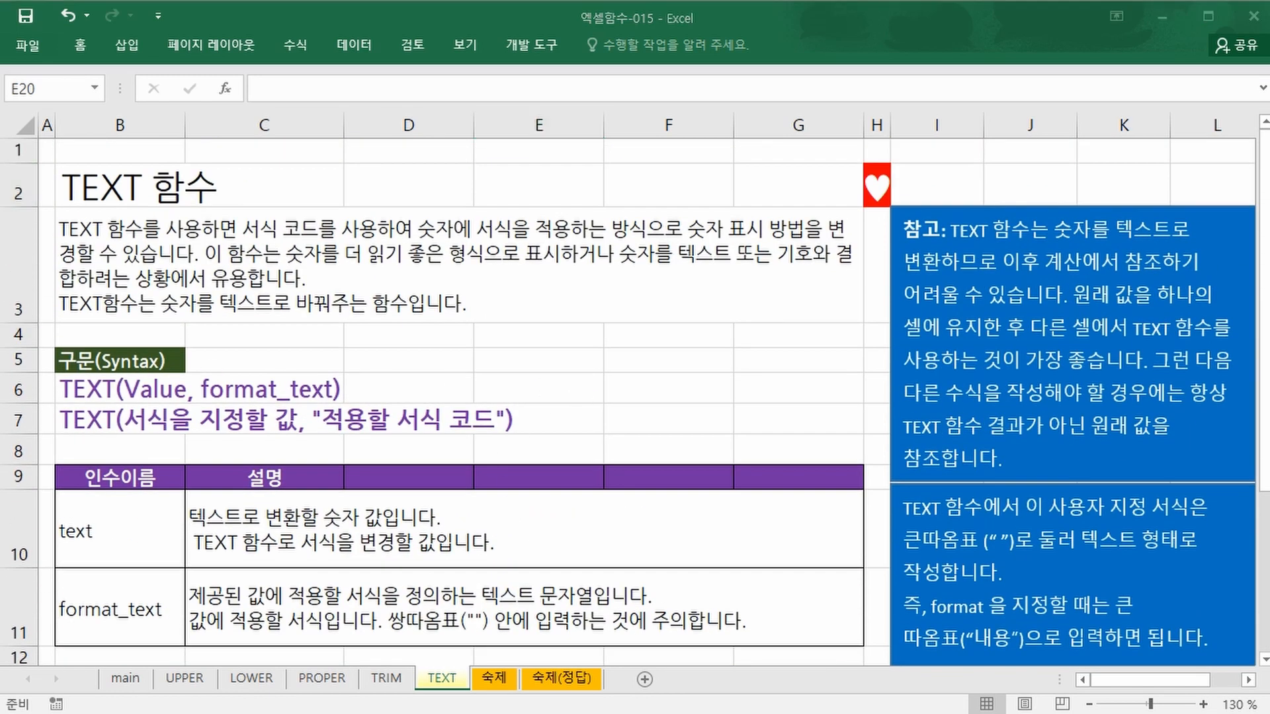
{"action": "left_click_drag", "start_coordinate": [171, 318], "coordinate": [405, 318]}
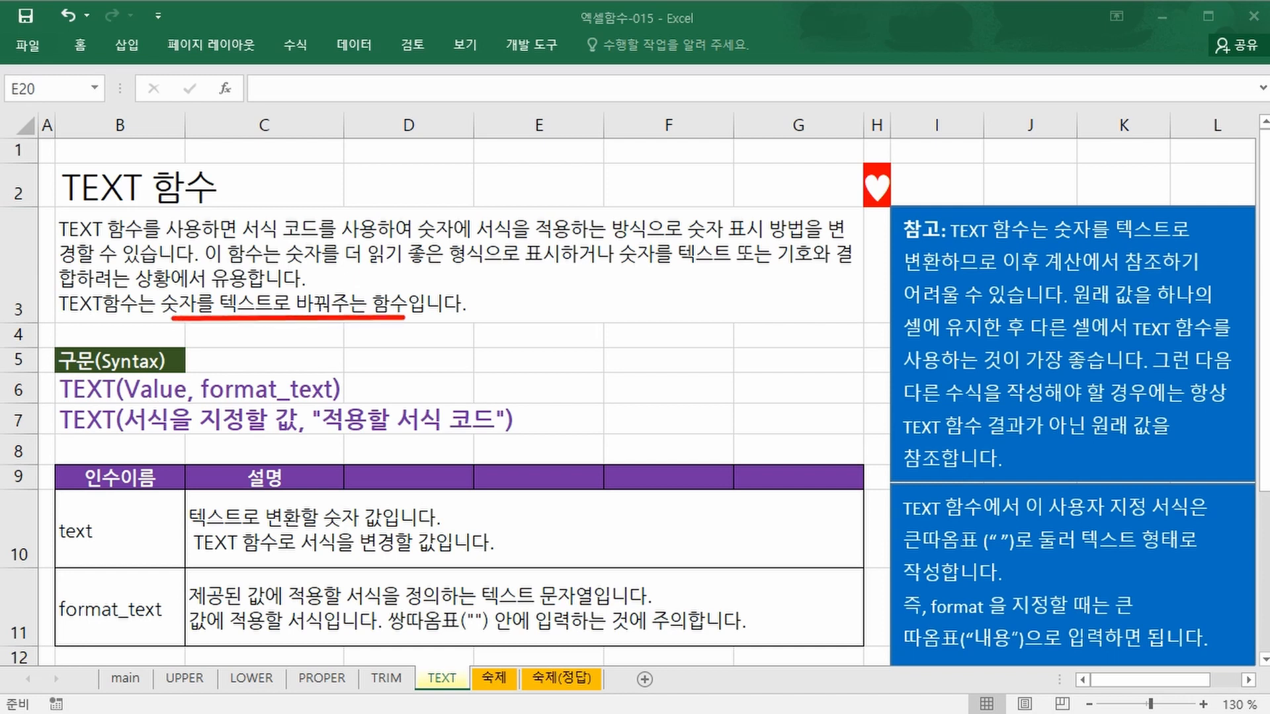
{"action": "key", "text": "Escape"}
{"action": "scroll", "coordinate": [637, 589], "scroll_direction": "down", "scroll_amount": 3}
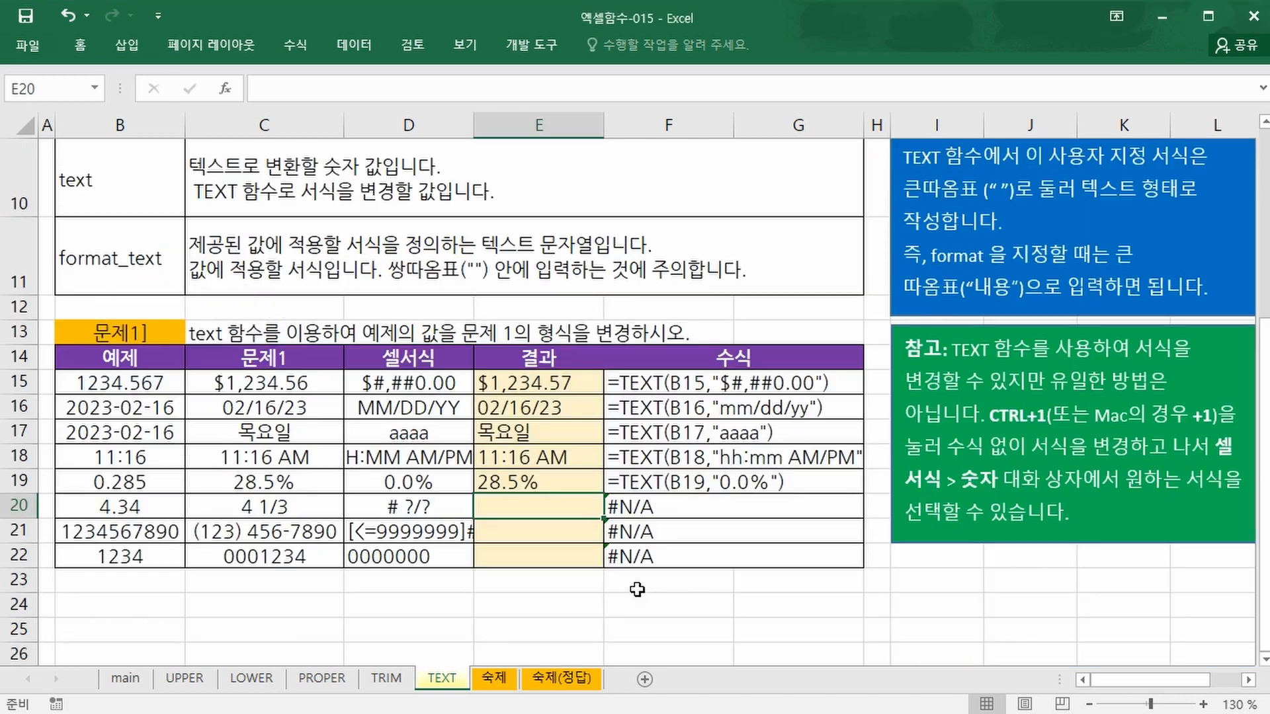
Enter =TEXT(B20,"# ?/?") in cell E20 to format the value in B20 as a fraction
{"action": "type", "text": "="}
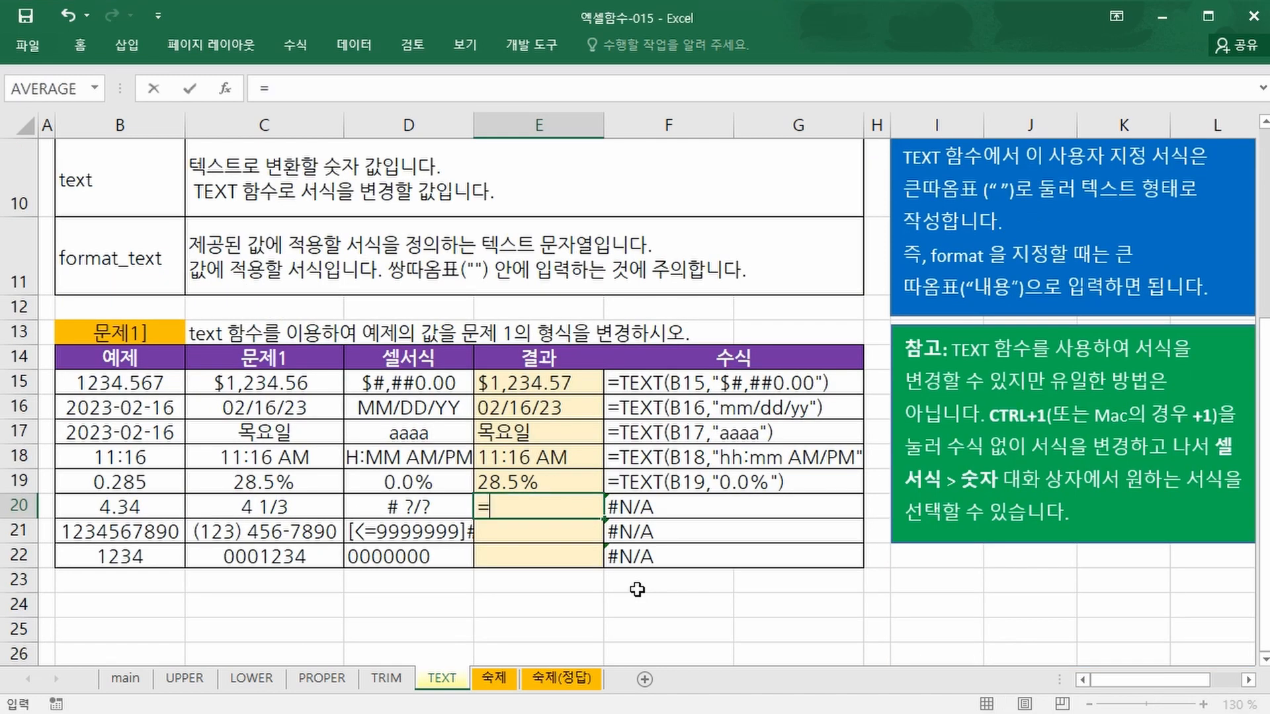
{"action": "type", "text": "text"}
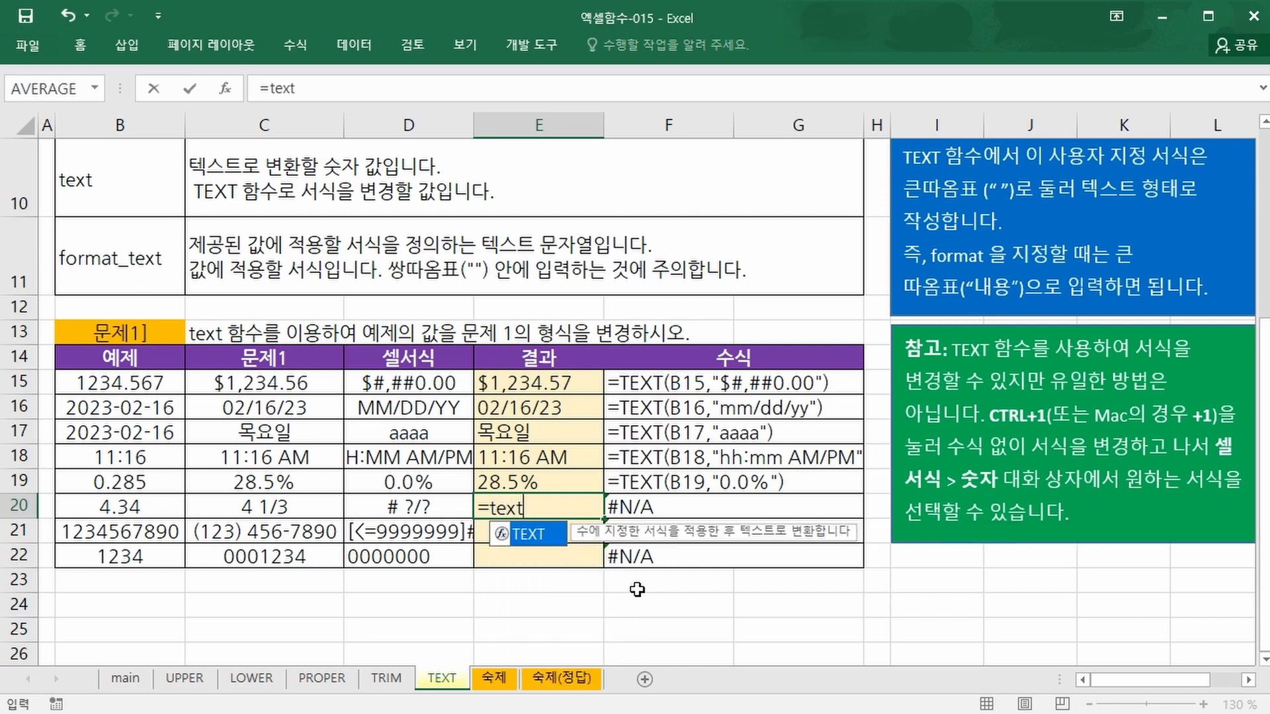
{"action": "key", "text": "Tab"}
{"action": "left_click", "coordinate": [109, 514]}
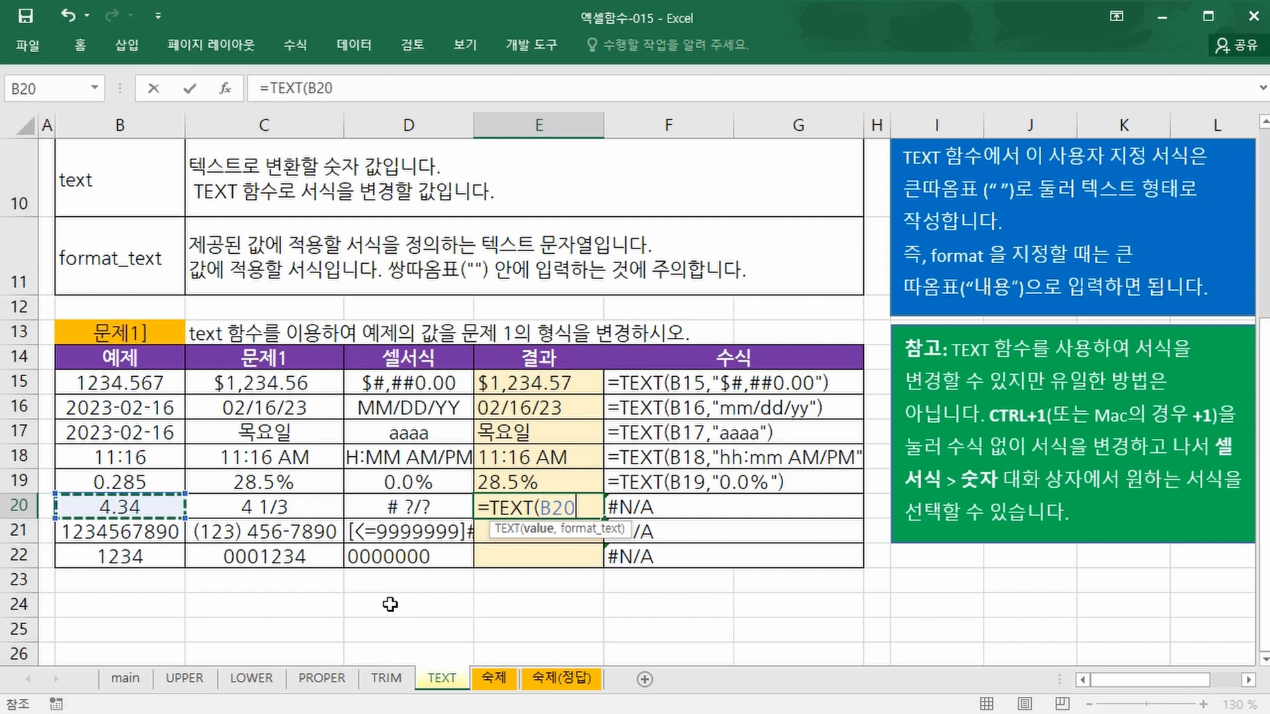
{"action": "type", "text": ","}
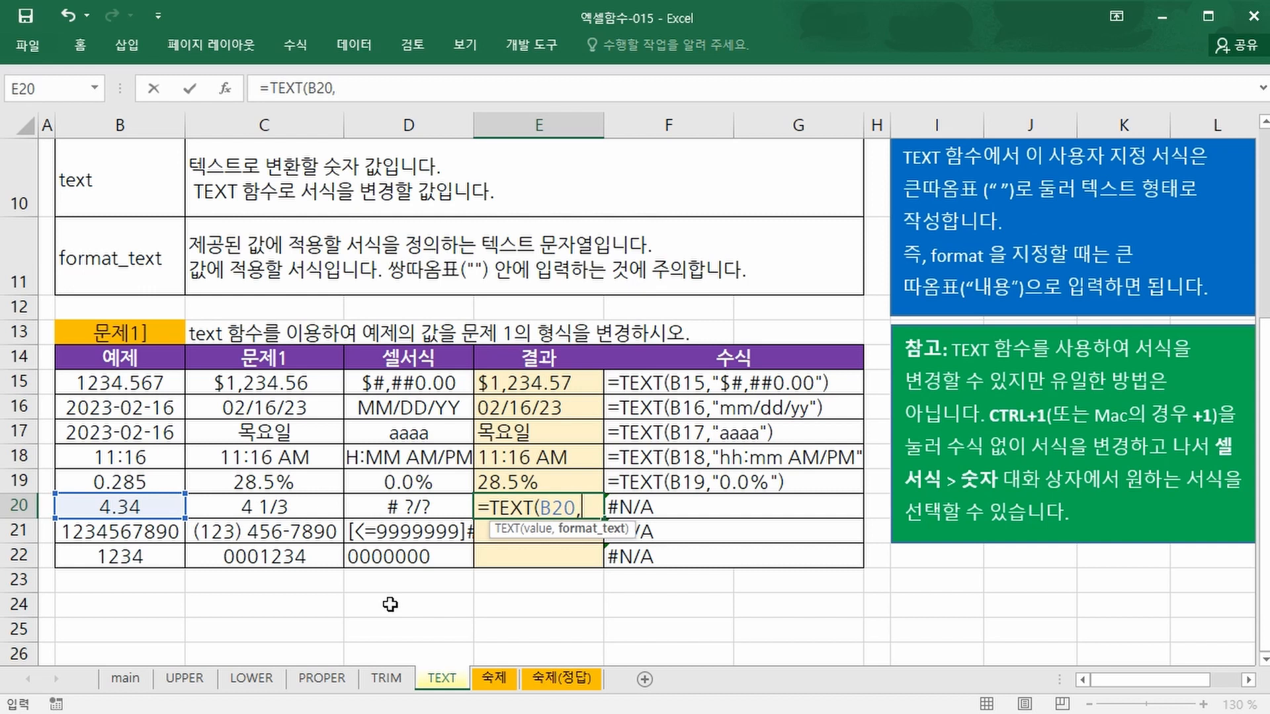
{"action": "type", "text": "\"# ?"}
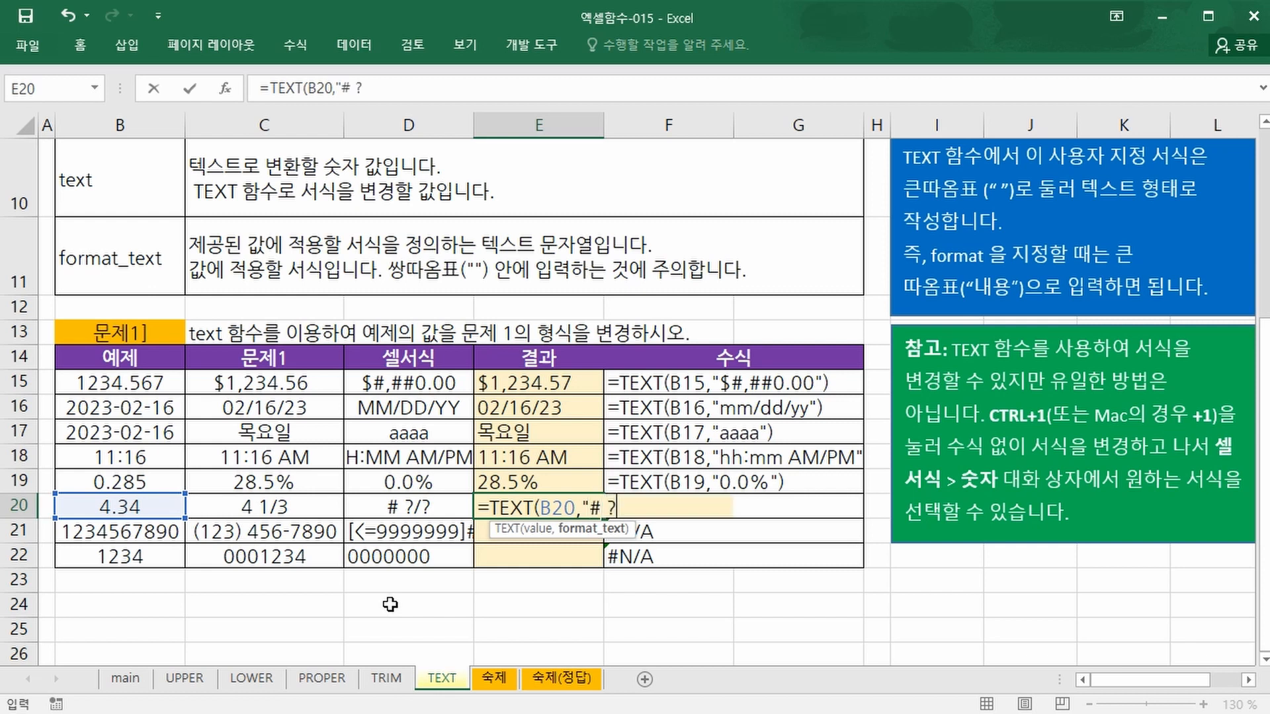
{"action": "type", "text": "/?\")"}
{"action": "key", "text": "Return"}
{"action": "key", "text": "Up"}
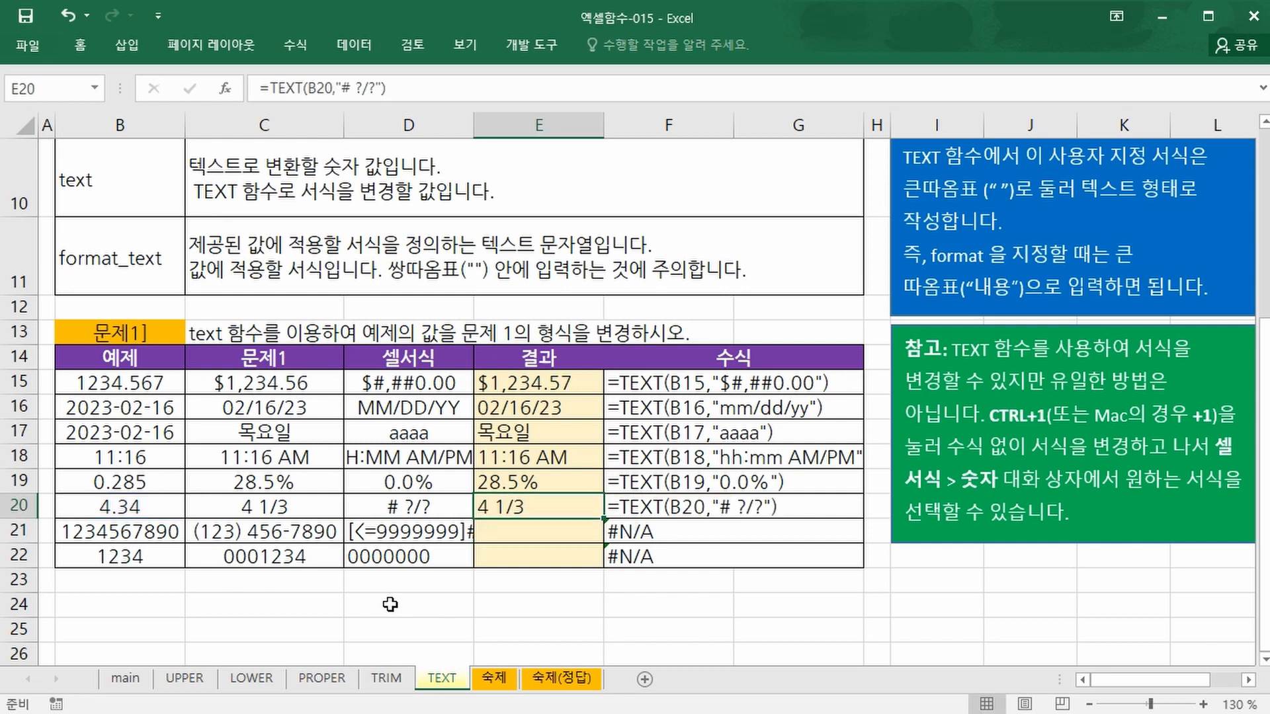
Start the formula =TEXT(B21,"[<=9999999 in cell E21, opening the format text with a condition for numbers of up to seven digits
{"action": "left_click", "coordinate": [535, 528]}
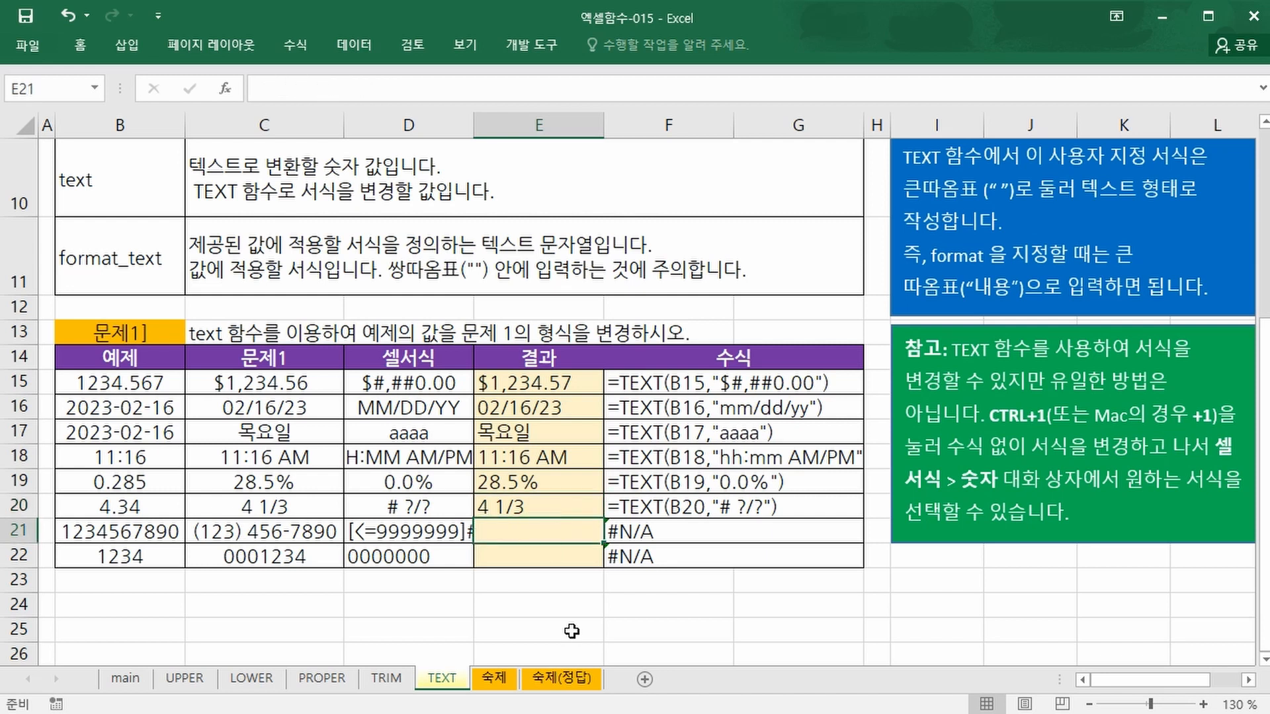
{"action": "left_click", "coordinate": [105, 539]}
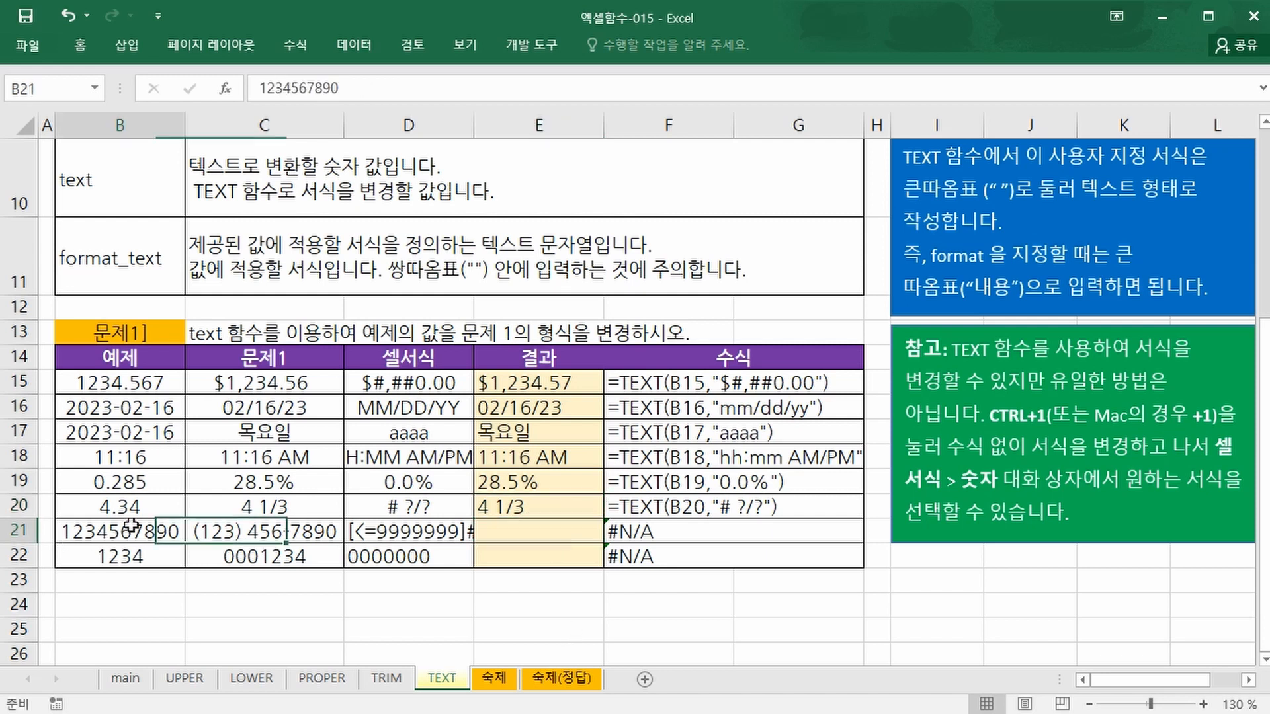
{"action": "left_click", "coordinate": [289, 529]}
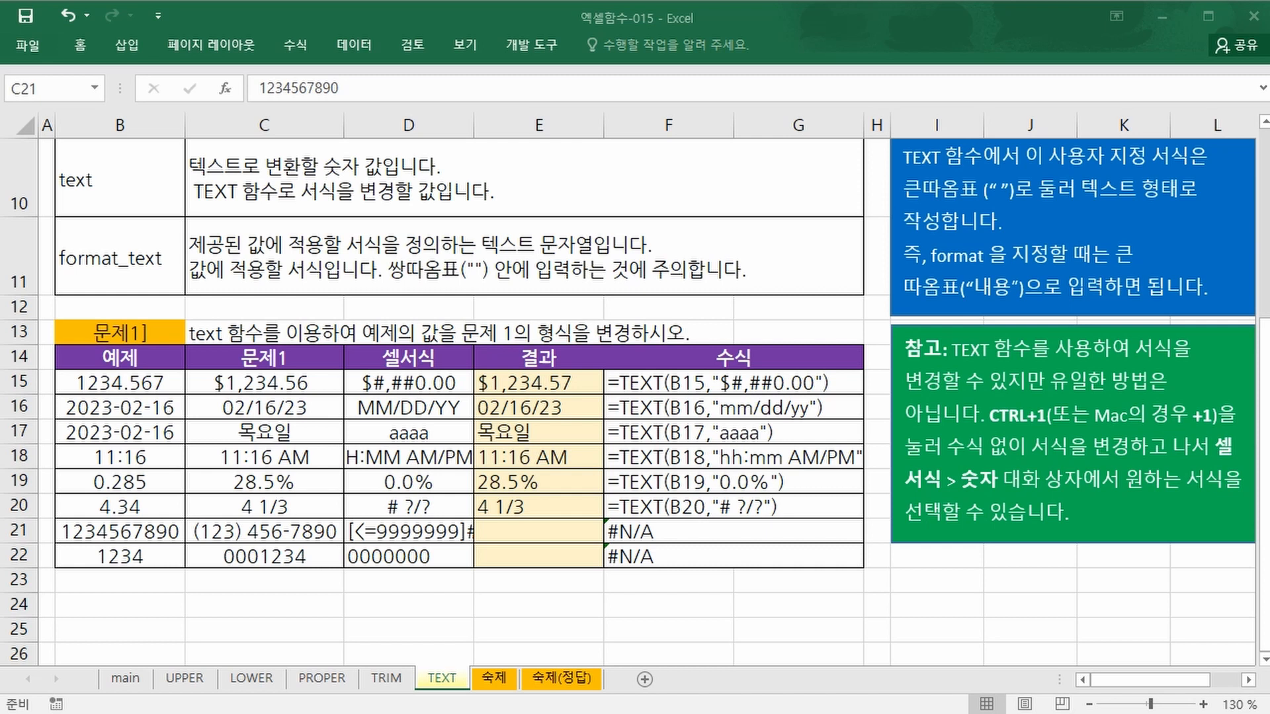
{"action": "left_click", "coordinate": [556, 526]}
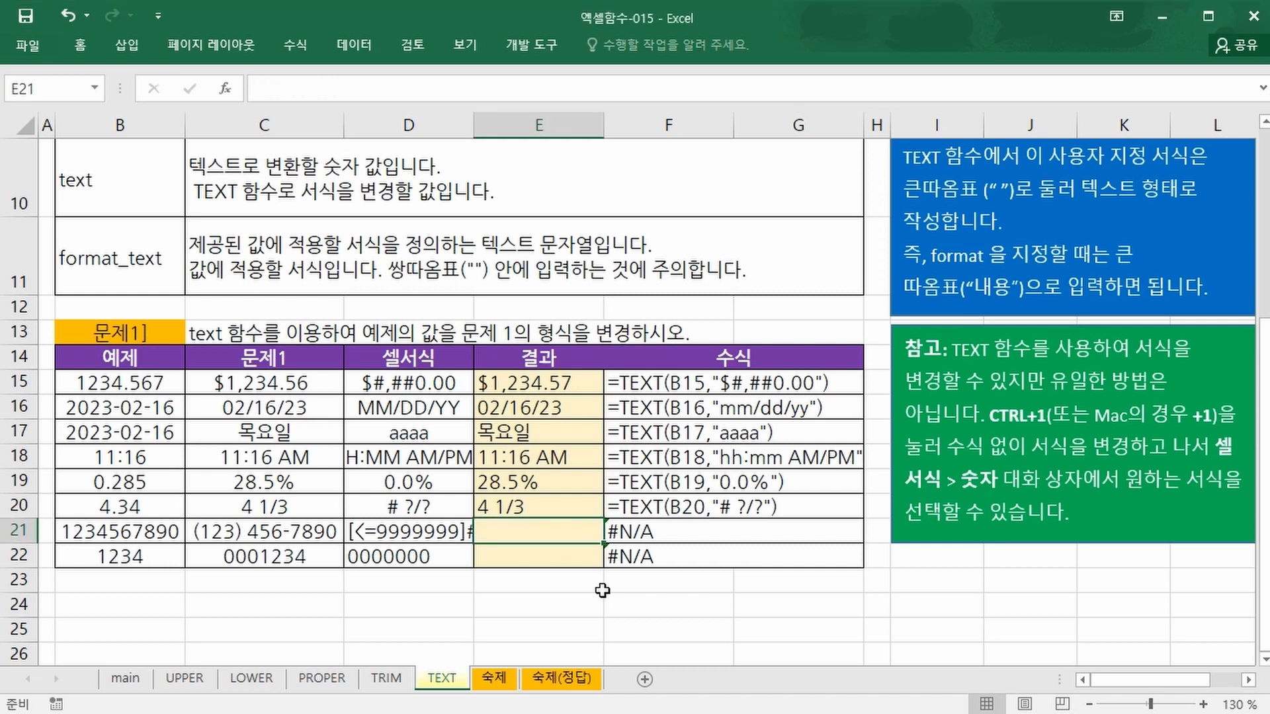
{"action": "type", "text": "=text"}
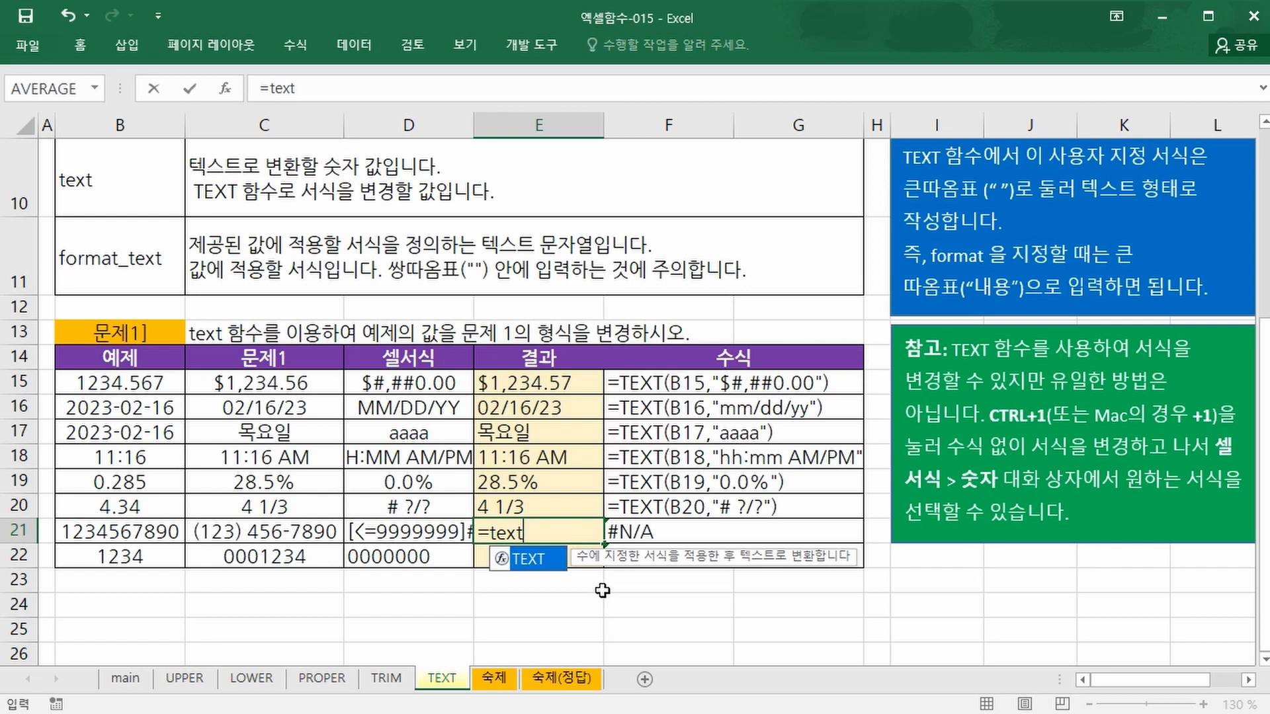
{"action": "key", "text": "Tab"}
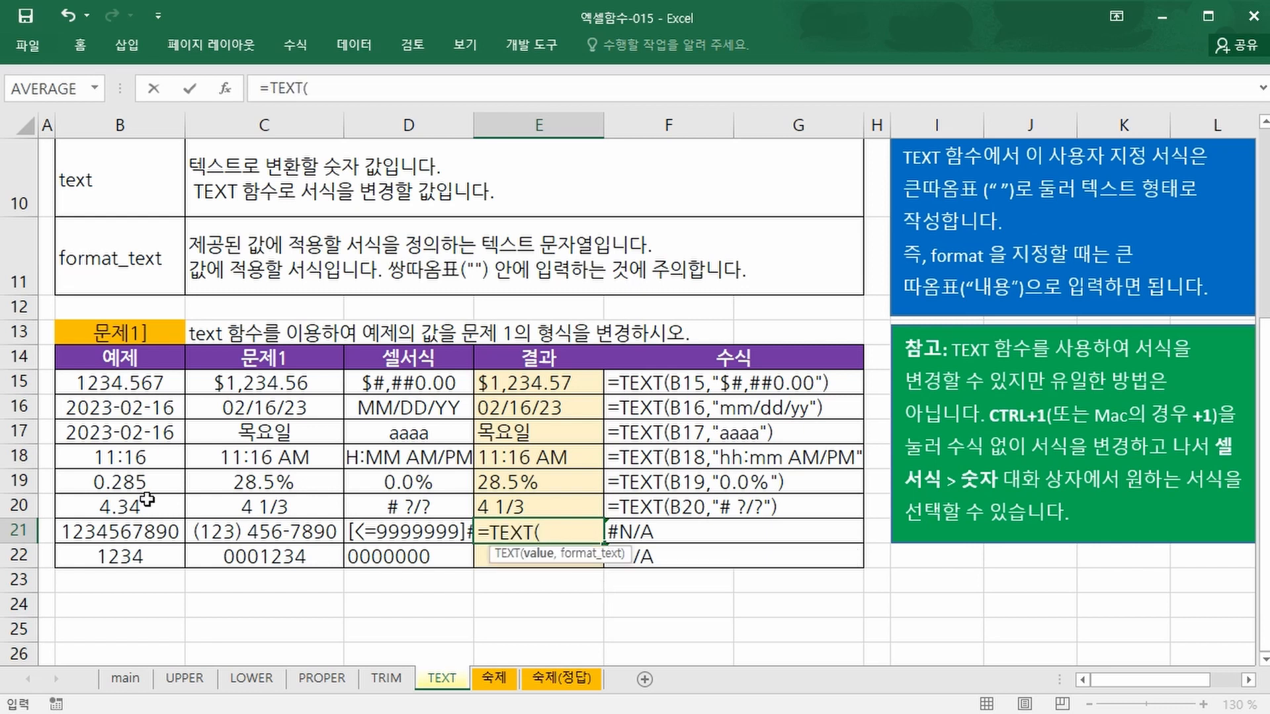
{"action": "left_click", "coordinate": [151, 526]}
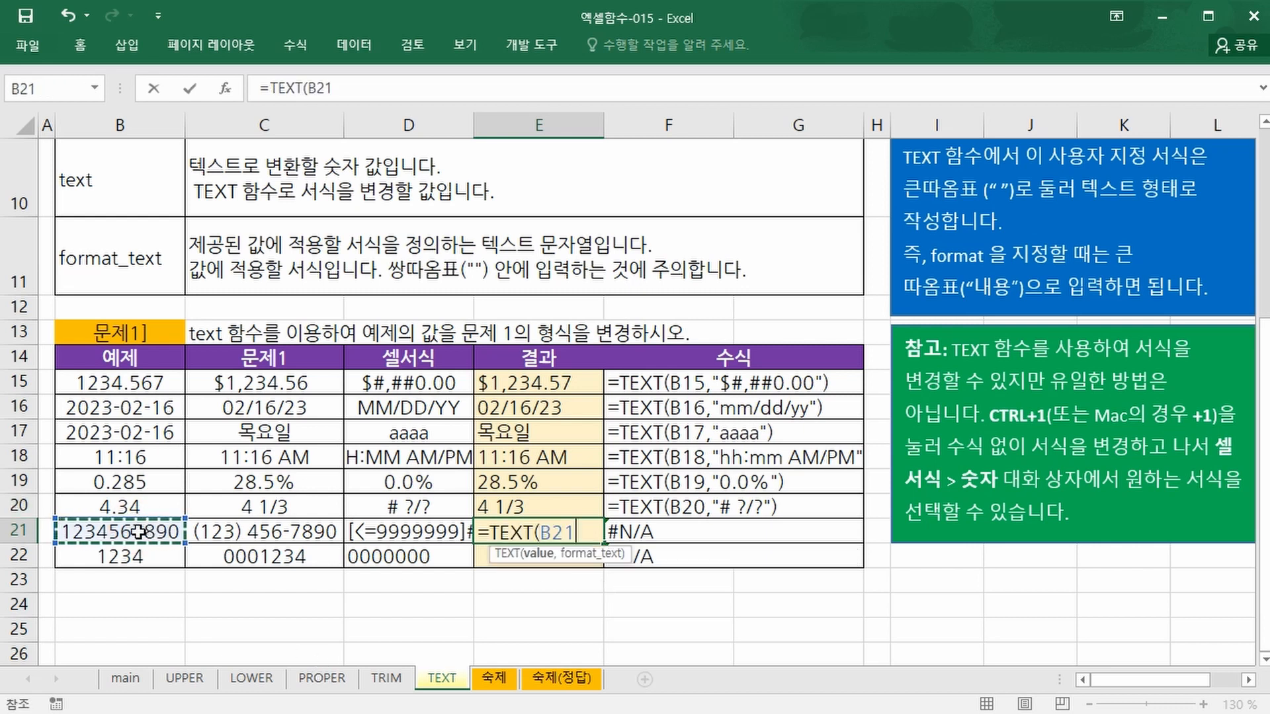
{"action": "type", "text": ","}
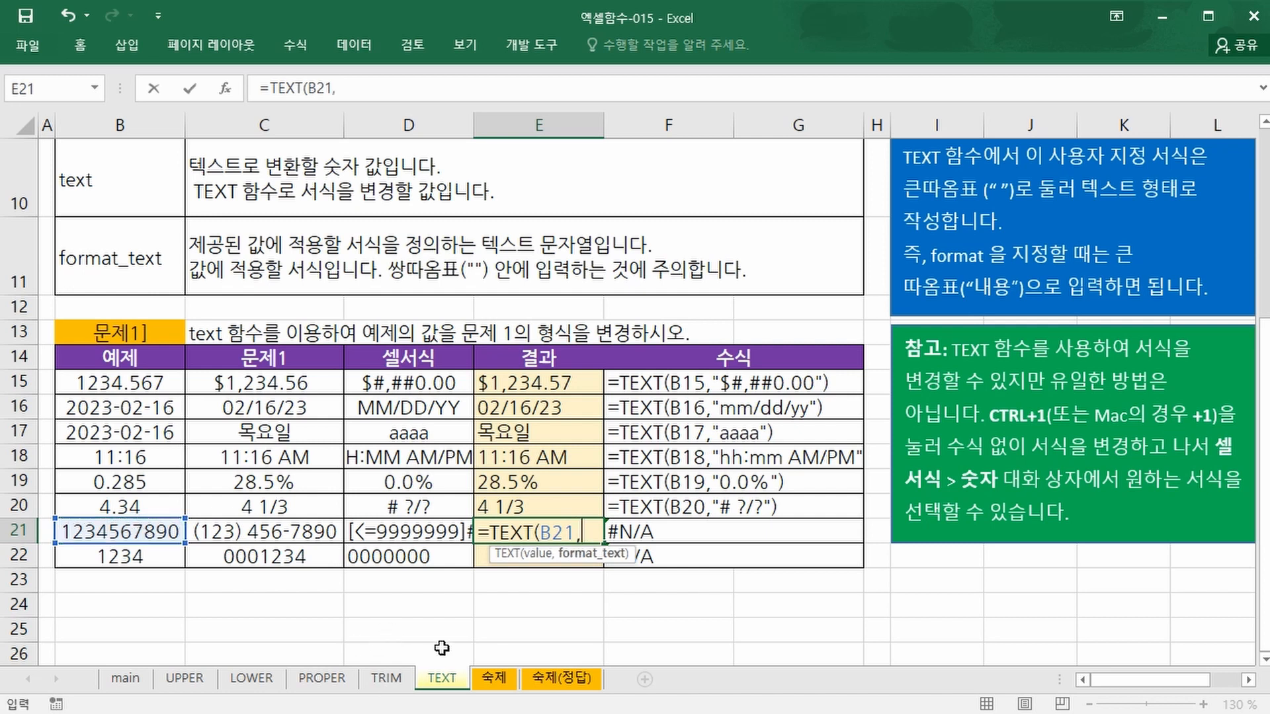
{"action": "type", "text": "["}
{"action": "key", "text": "BackSpace"}
{"action": "type", "text": "\"[<="}
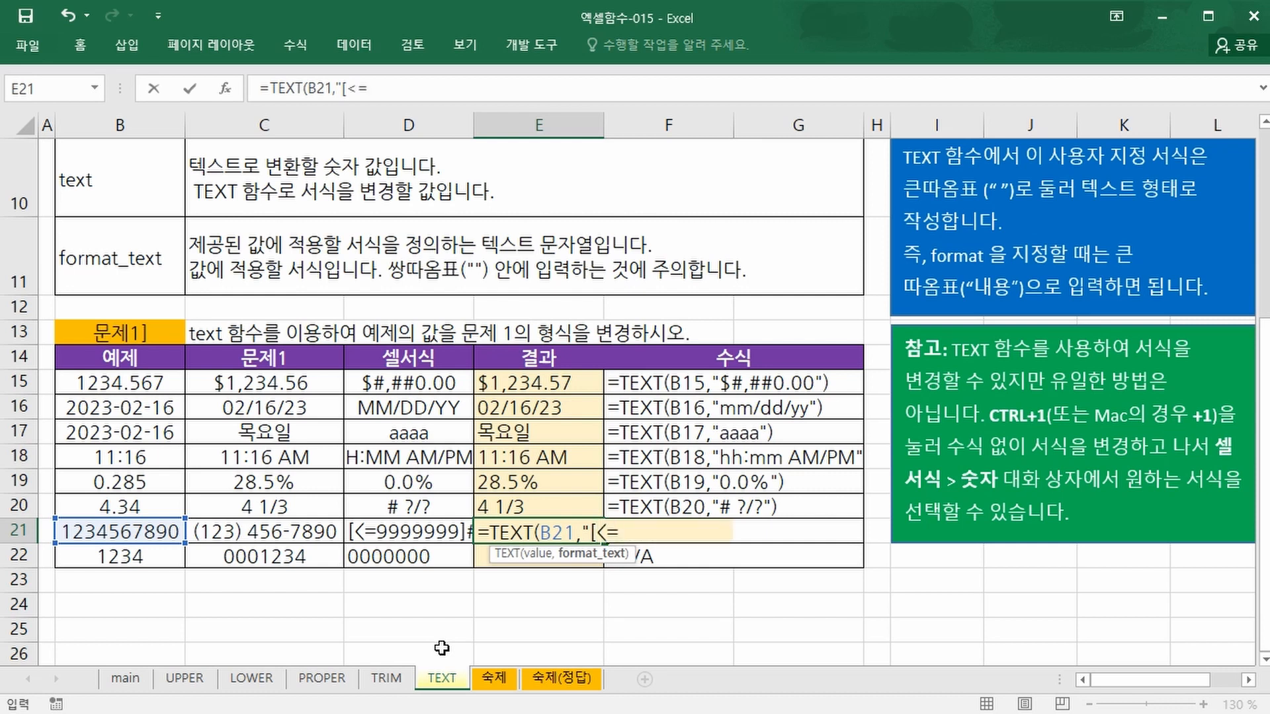
{"action": "type", "text": "9999999"}
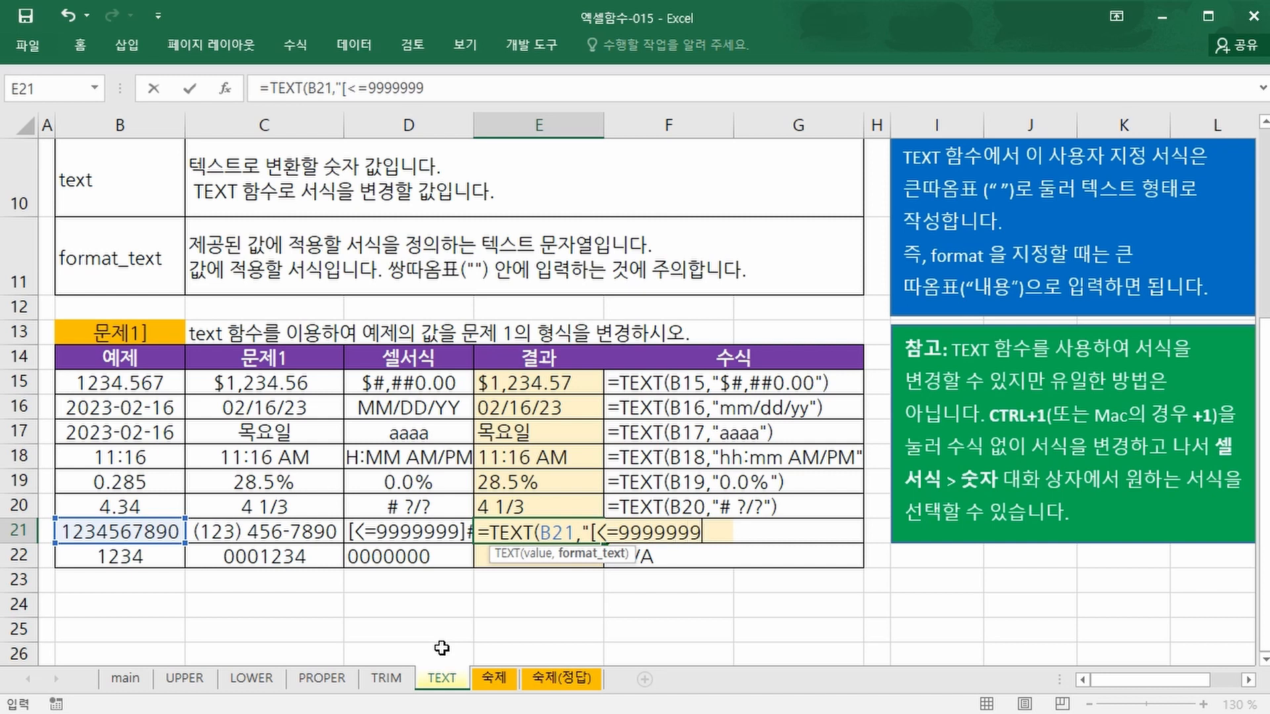
{"action": "key", "text": "ctrl+2"}
{"action": "mouse_move", "coordinate": [247, 540]}
{"action": "left_mouse_down"}
{"action": "mouse_move", "coordinate": [334, 541]}
{"action": "mouse_move", "coordinate": [249, 541]}
{"action": "left_mouse_up"}
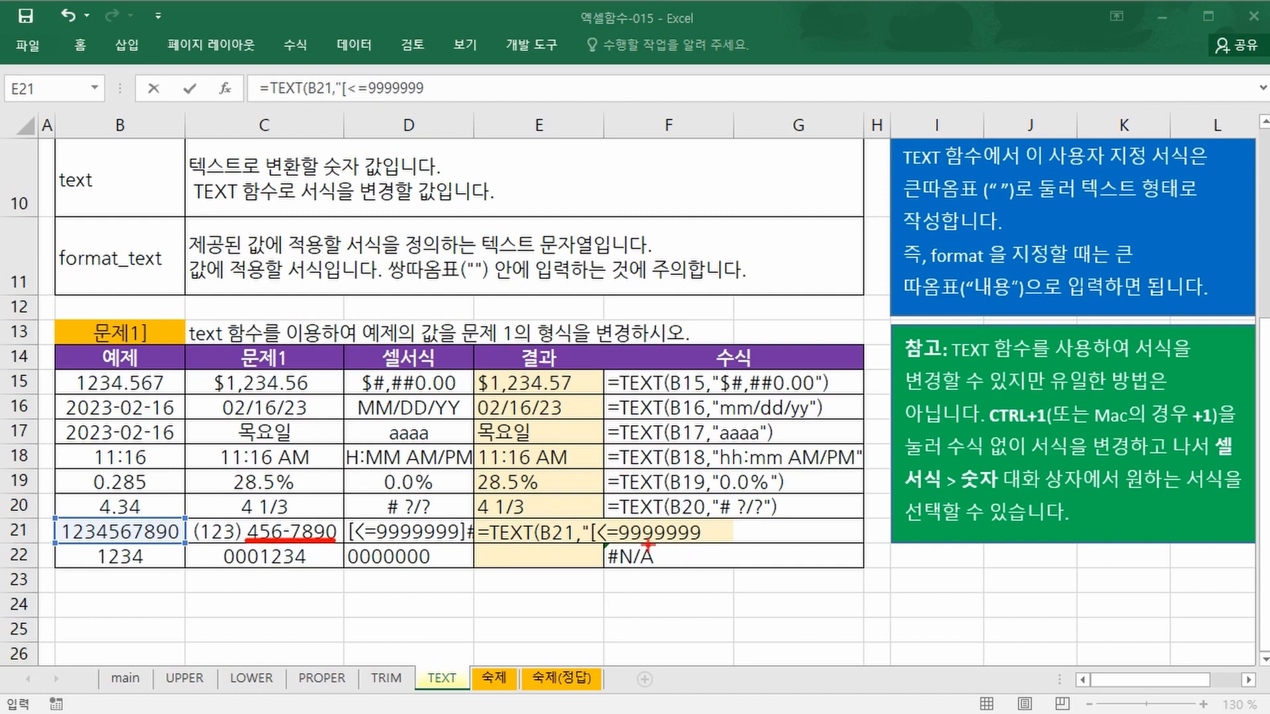
{"action": "left_click_drag", "start_coordinate": [619, 545], "coordinate": [687, 546]}
{"action": "left_click", "coordinate": [98, 521]}
{"action": "mouse_move", "coordinate": [98, 520]}
{"action": "left_mouse_down"}
{"action": "mouse_move", "coordinate": [123, 549]}
{"action": "mouse_move", "coordinate": [181, 546]}
{"action": "left_mouse_up"}
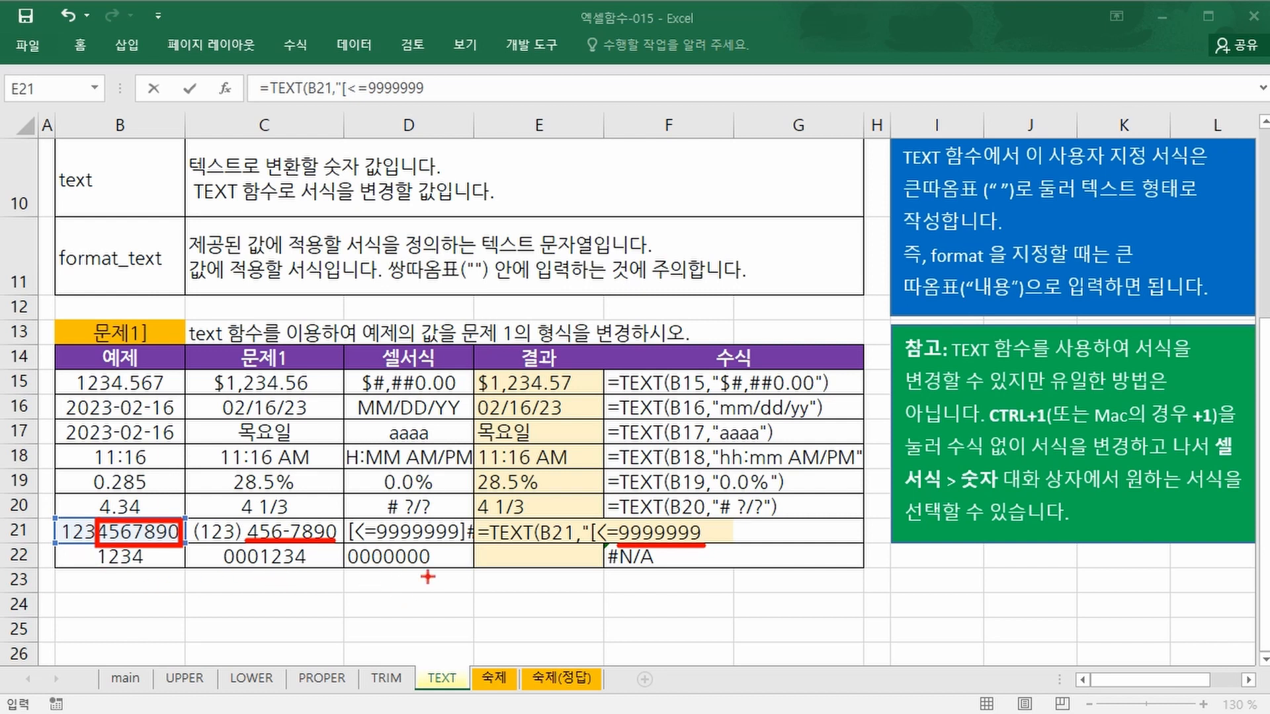
Close the condition in the E21 formula with ] and add the seven-digit pattern ###-####
{"action": "type", "text": "]"}
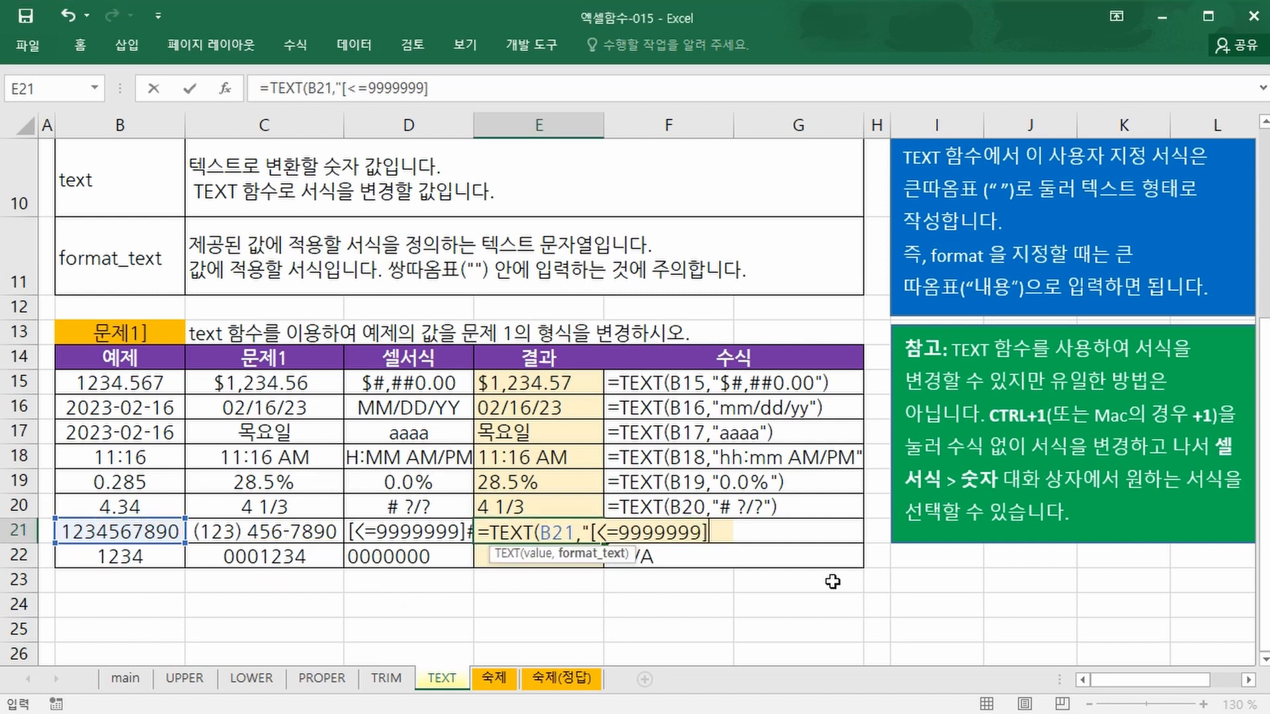
{"action": "type", "text": "###"}
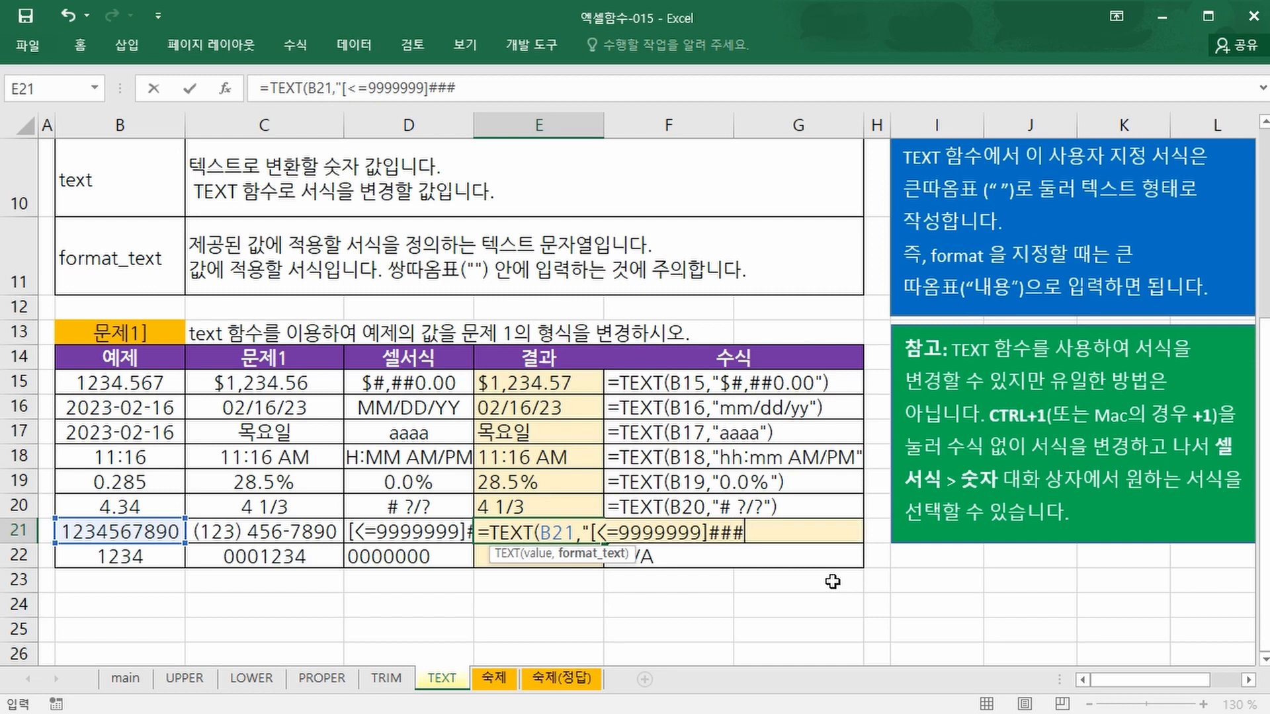
{"action": "type", "text": "-"}
{"action": "type", "text": "###"}
{"action": "type", "text": "#"}
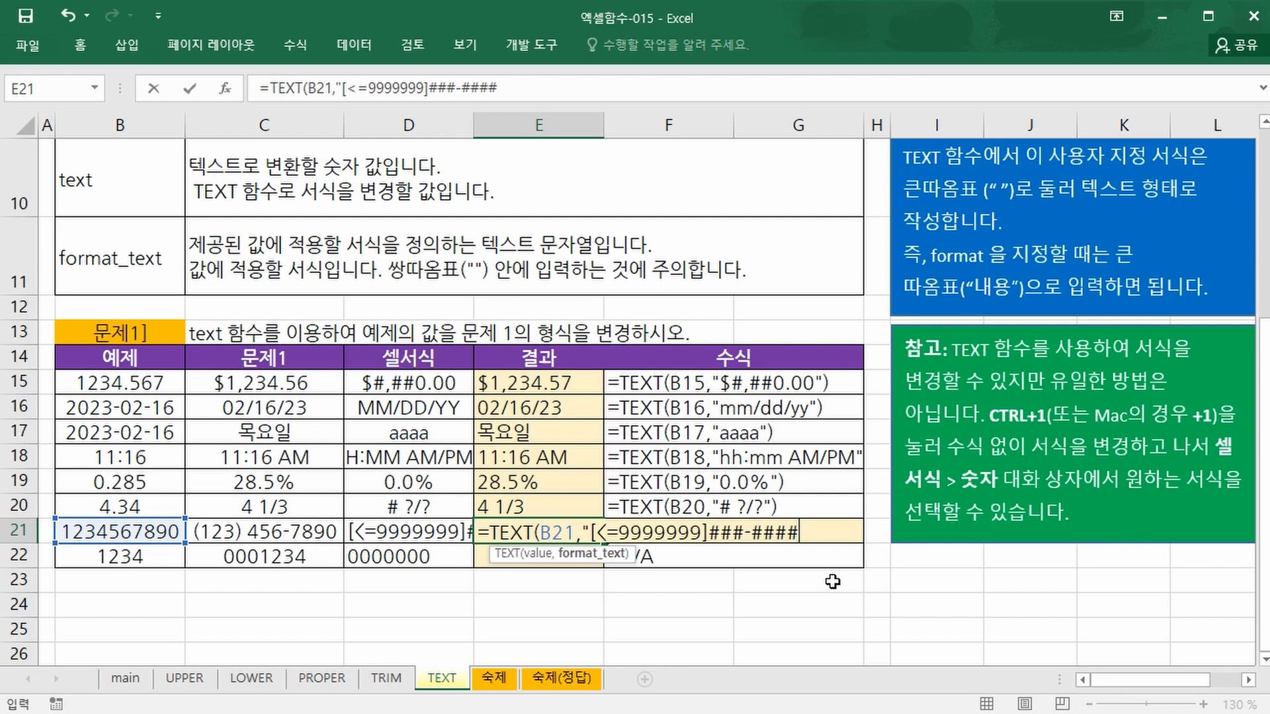
Add the alternative pattern ;(###) ###-#### for longer numbers and complete E21 as =TEXT(B21,"[<=9999999]###-####;(###) ###-####")
{"action": "type", "text": ";"}
{"action": "type", "text": "(###"}
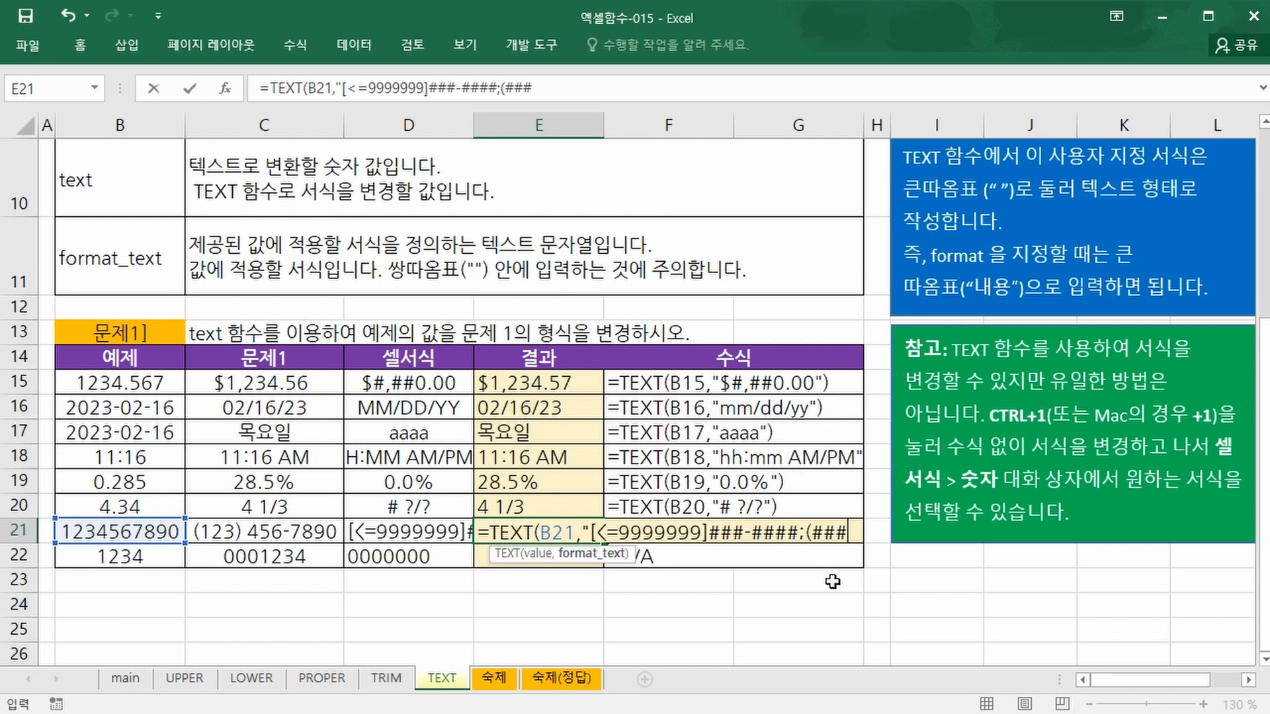
{"action": "type", "text": ")###"}
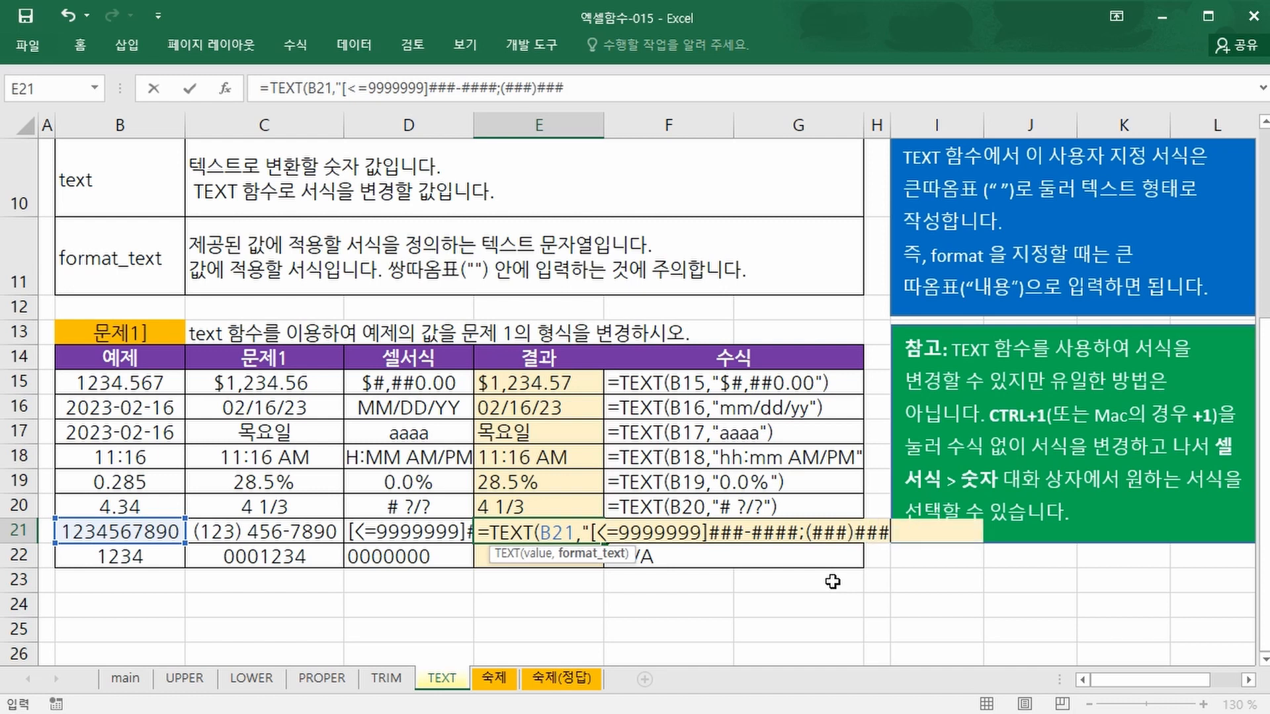
{"action": "type", "text": "-####"}
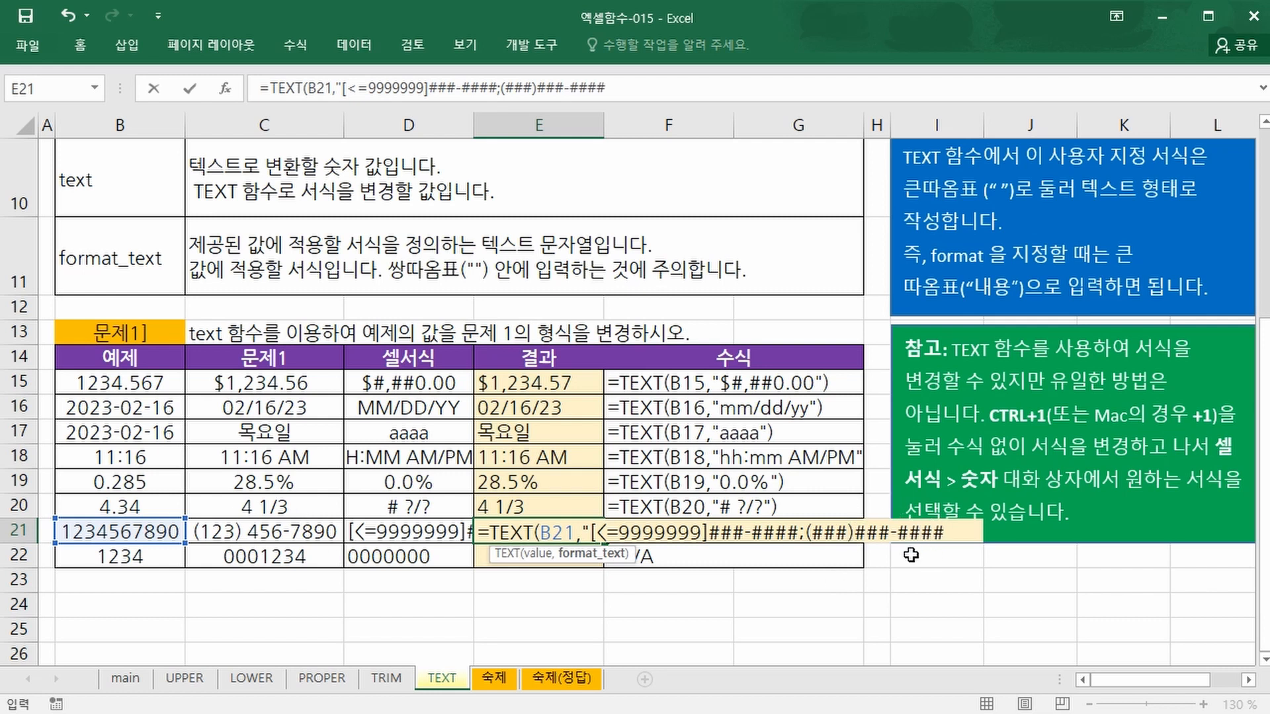
{"action": "left_click", "coordinate": [860, 533]}
{"action": "left_click", "coordinate": [965, 523]}
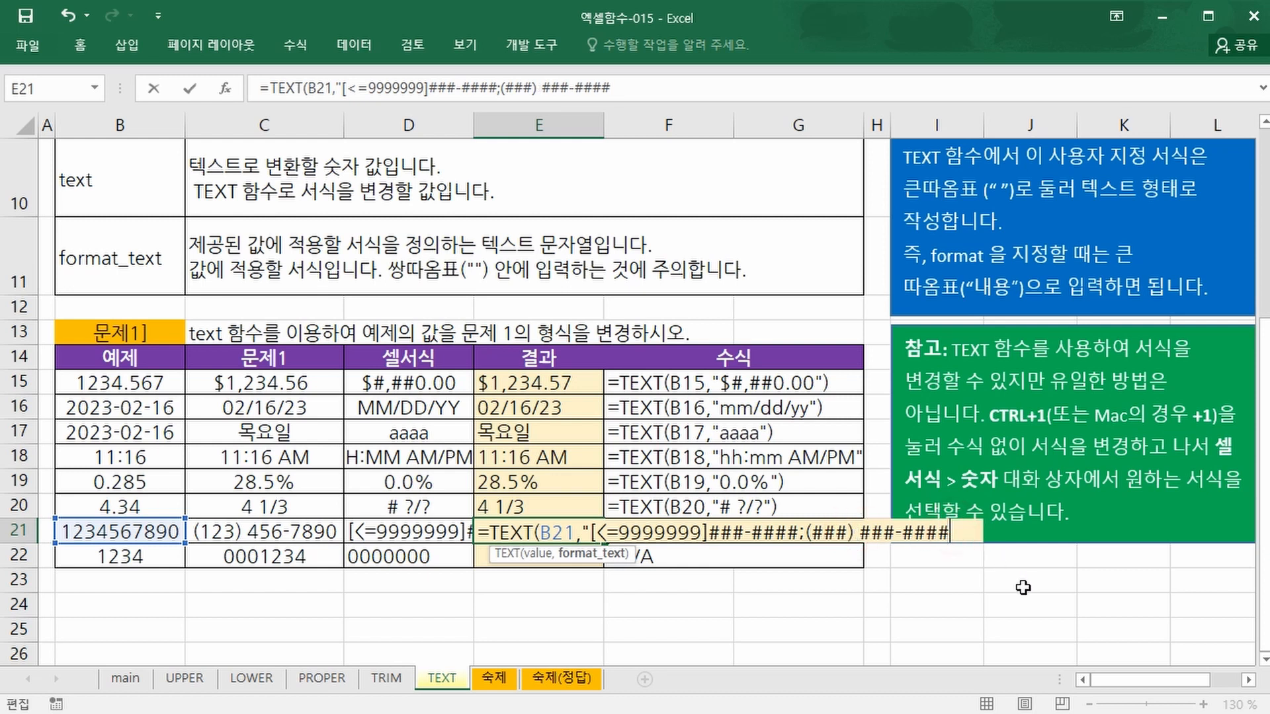
{"action": "type", "text": "\")"}
{"action": "key", "text": "Return"}
{"action": "key", "text": "Up"}
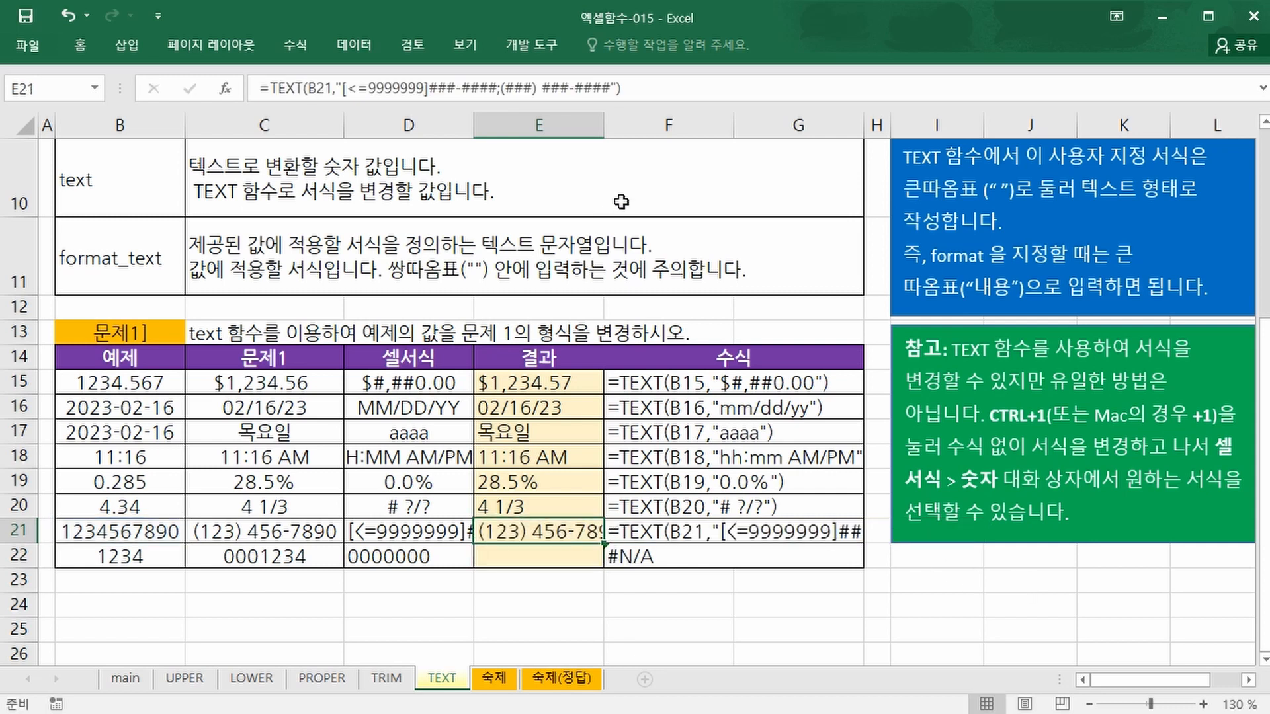
Widen column E to fit its contents and select cell E22
{"action": "double_click", "coordinate": [600, 127]}
{"action": "key", "text": "Down"}
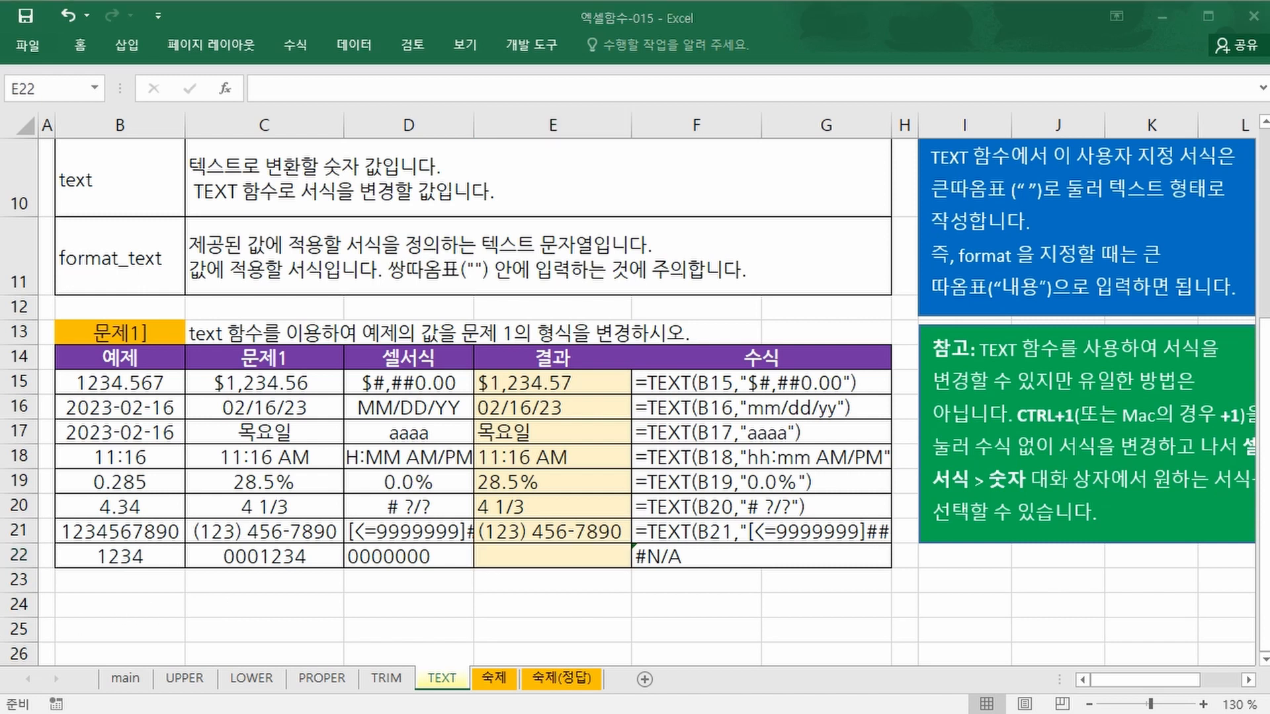
{"action": "left_click", "coordinate": [556, 608]}
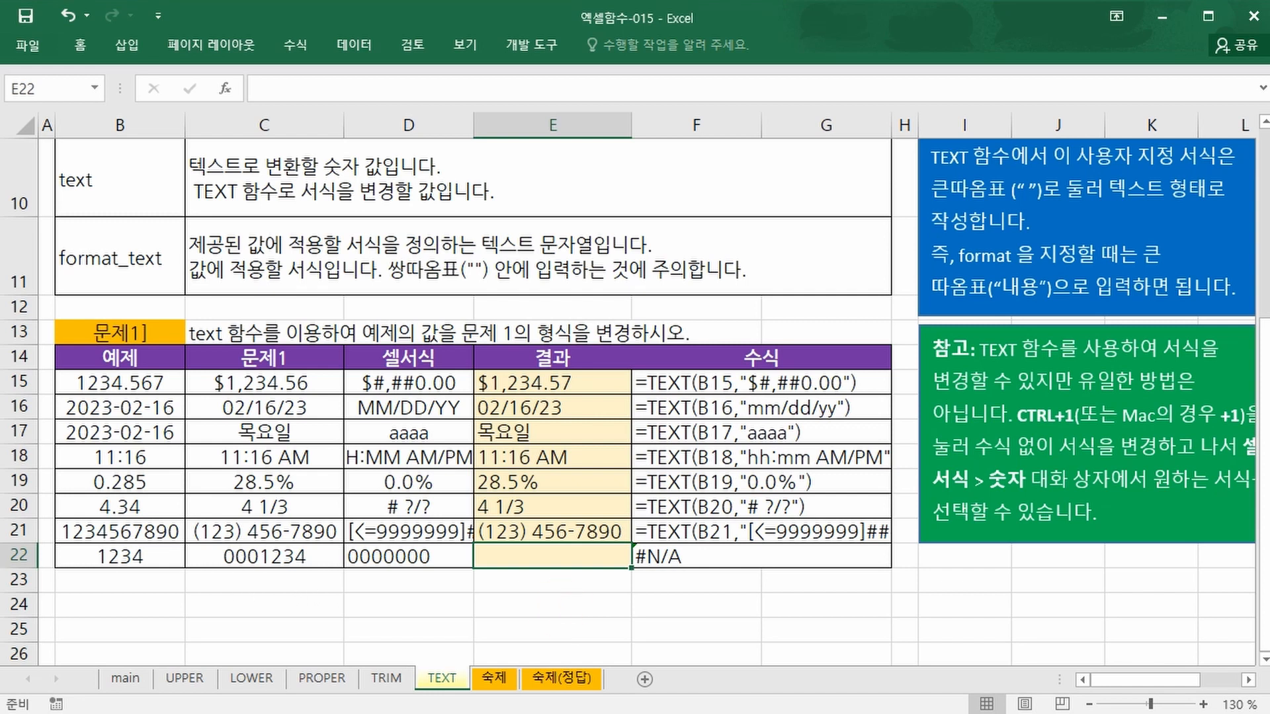
{"action": "key", "text": "ctrl+2"}
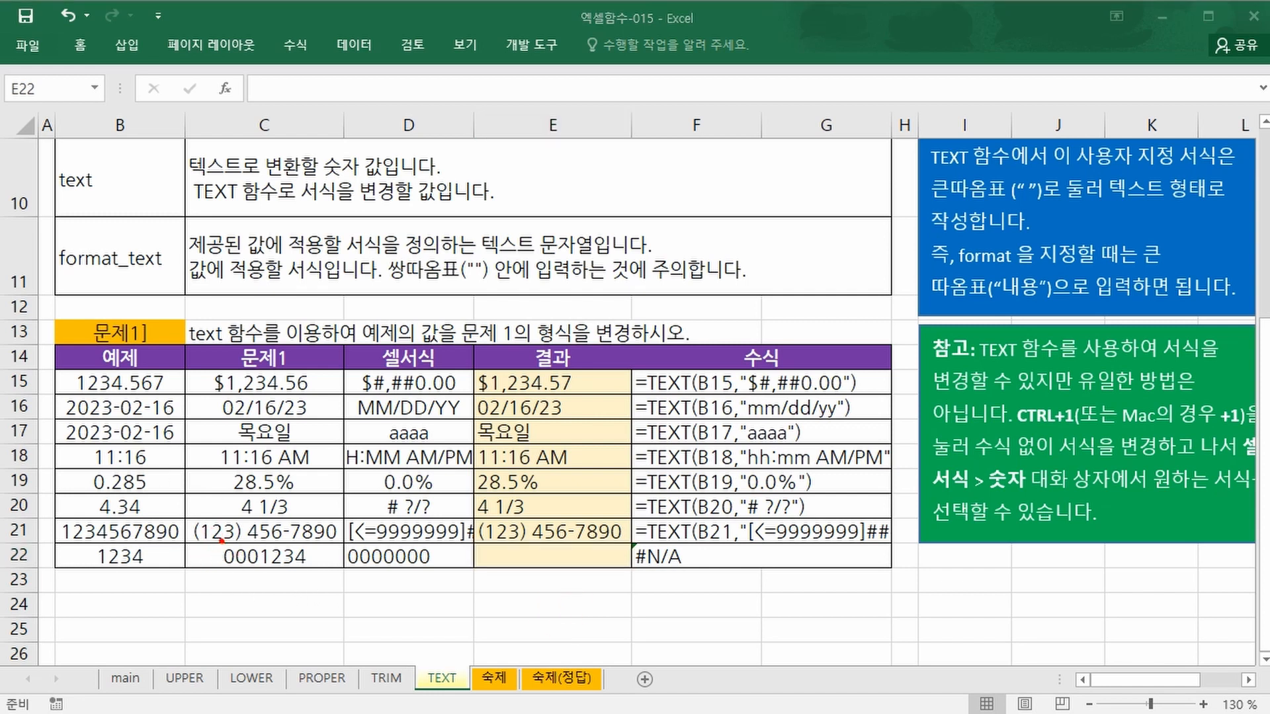
{"action": "left_click_drag", "start_coordinate": [214, 543], "coordinate": [262, 570]}
{"action": "mouse_move", "coordinate": [247, 574]}
{"action": "left_mouse_down"}
{"action": "mouse_move", "coordinate": [299, 635]}
{"action": "mouse_move", "coordinate": [334, 622]}
{"action": "left_mouse_up"}
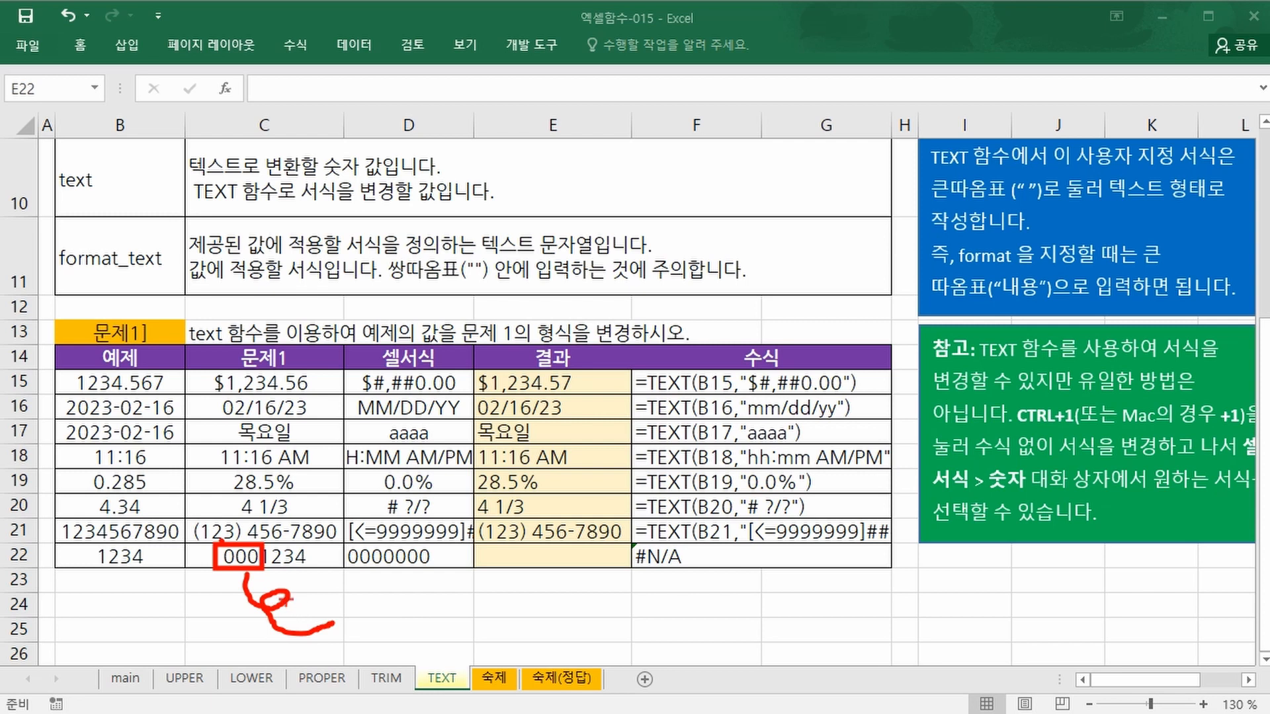
{"action": "key", "text": "Escape"}
Enter =TEXT(B22,"0000000") in cell E22 to pad the value in B22 with leading zeros to seven digits
{"action": "left_click", "coordinate": [559, 562]}
{"action": "type", "text": "="}
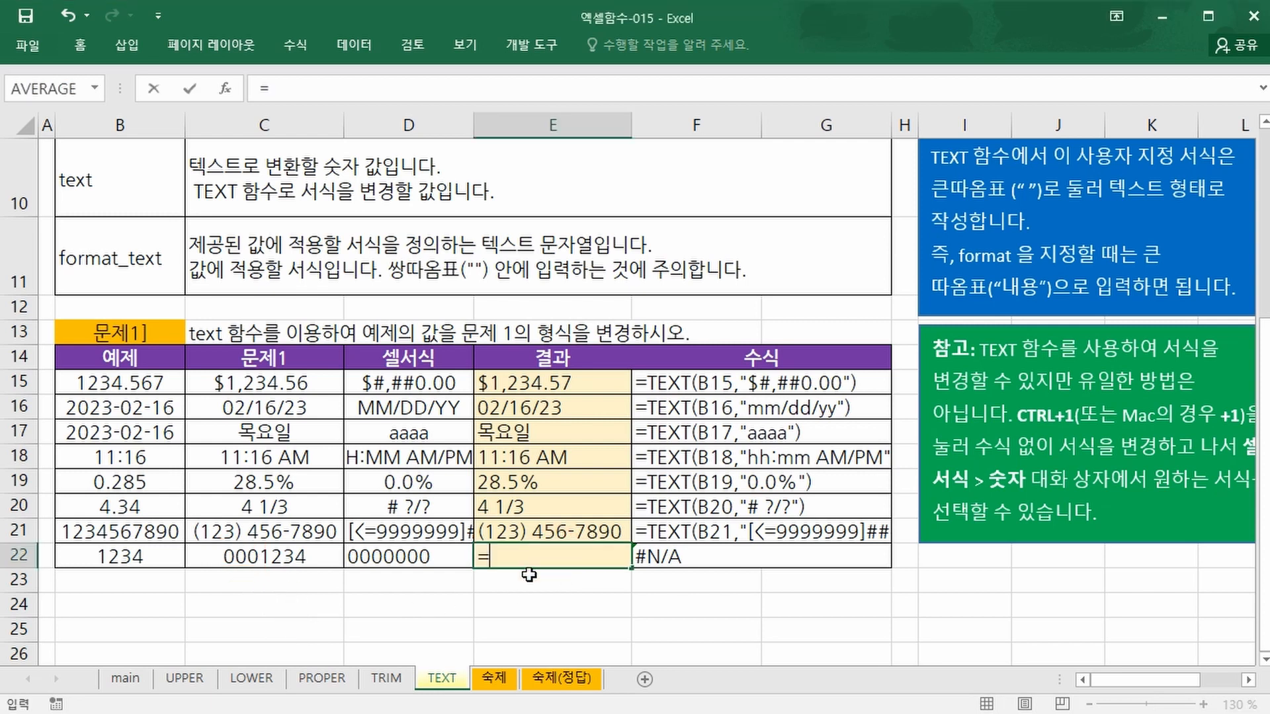
{"action": "type", "text": "tex"}
{"action": "key", "text": "Tab"}
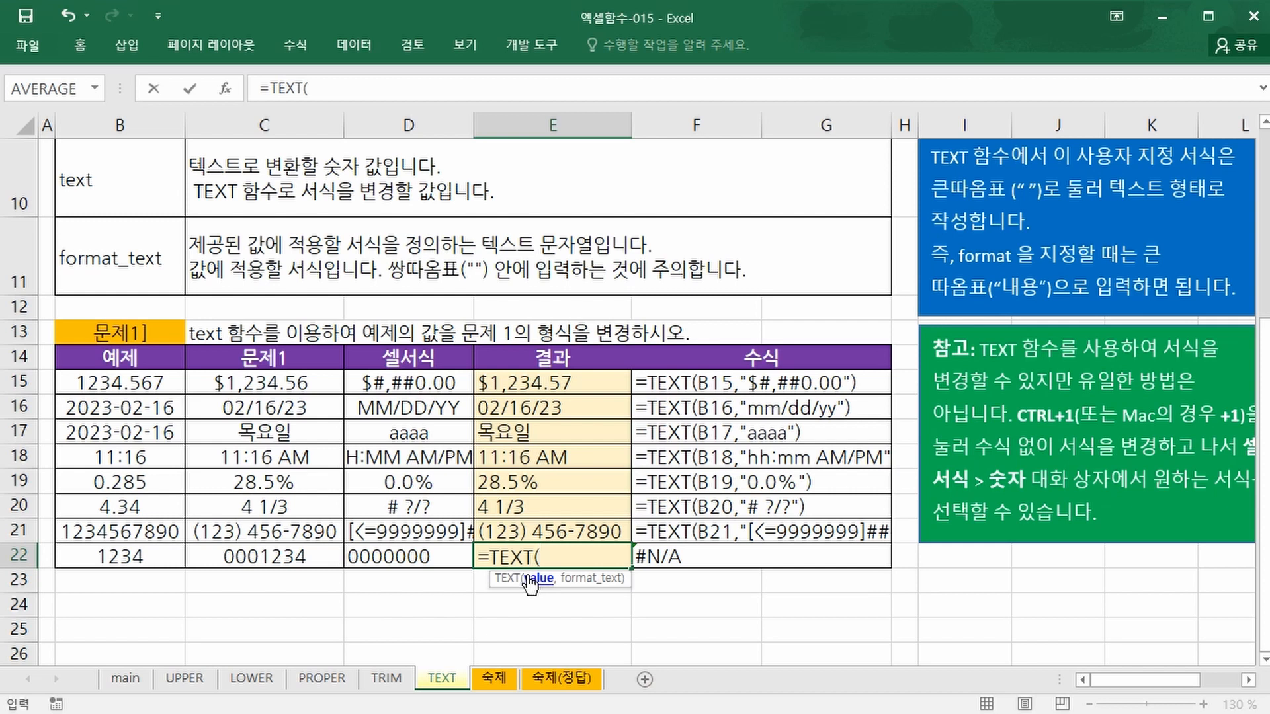
{"action": "left_click", "coordinate": [126, 559]}
{"action": "type", "text": ","}
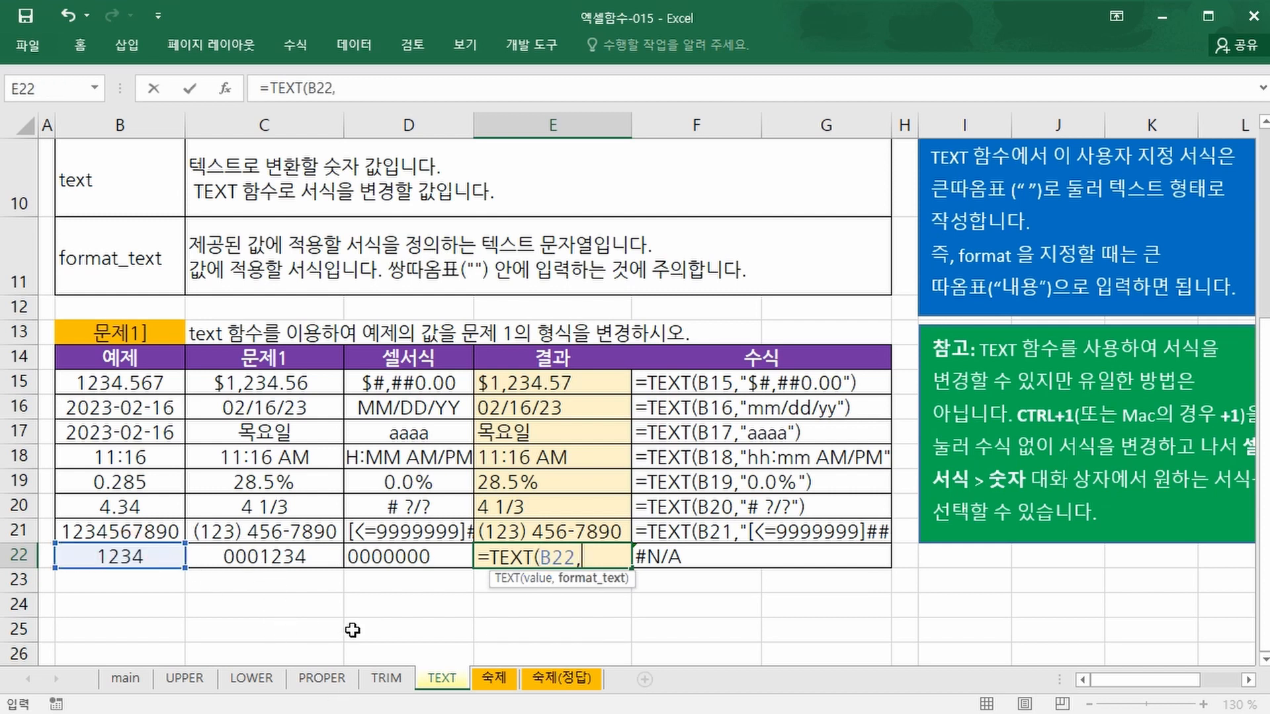
{"action": "type", "text": "\"000000"}
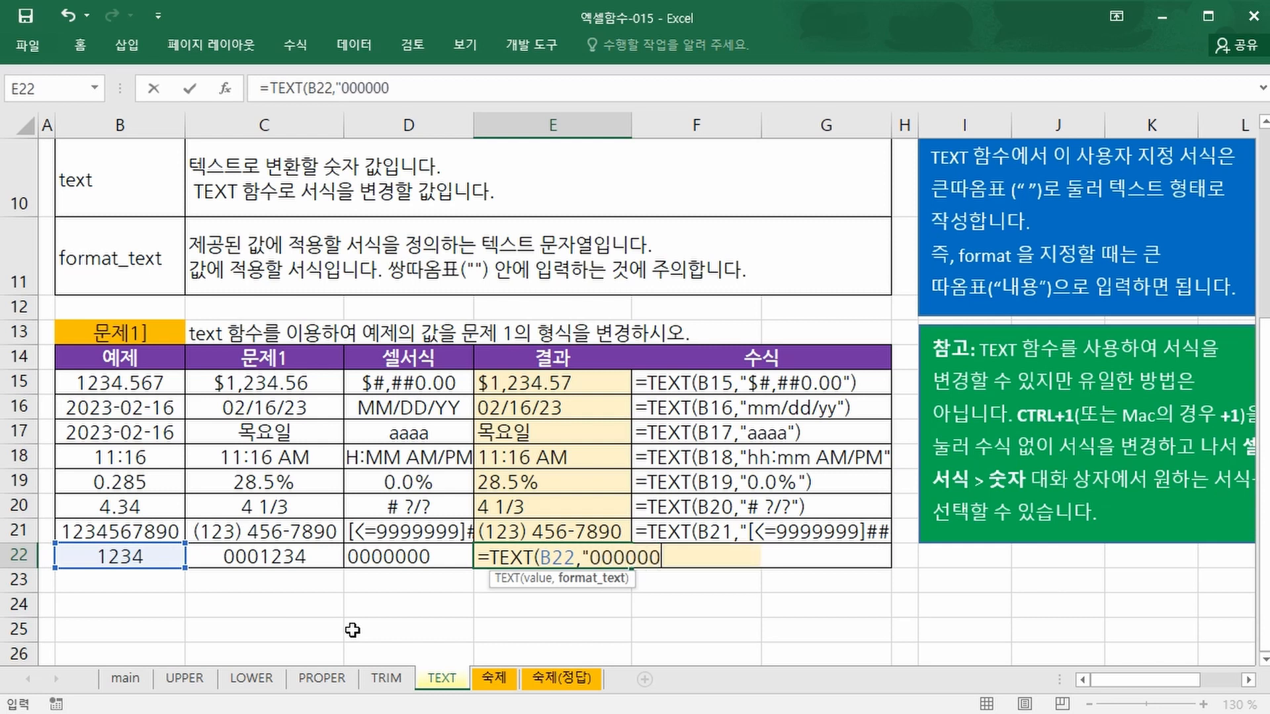
{"action": "type", "text": "0\")"}
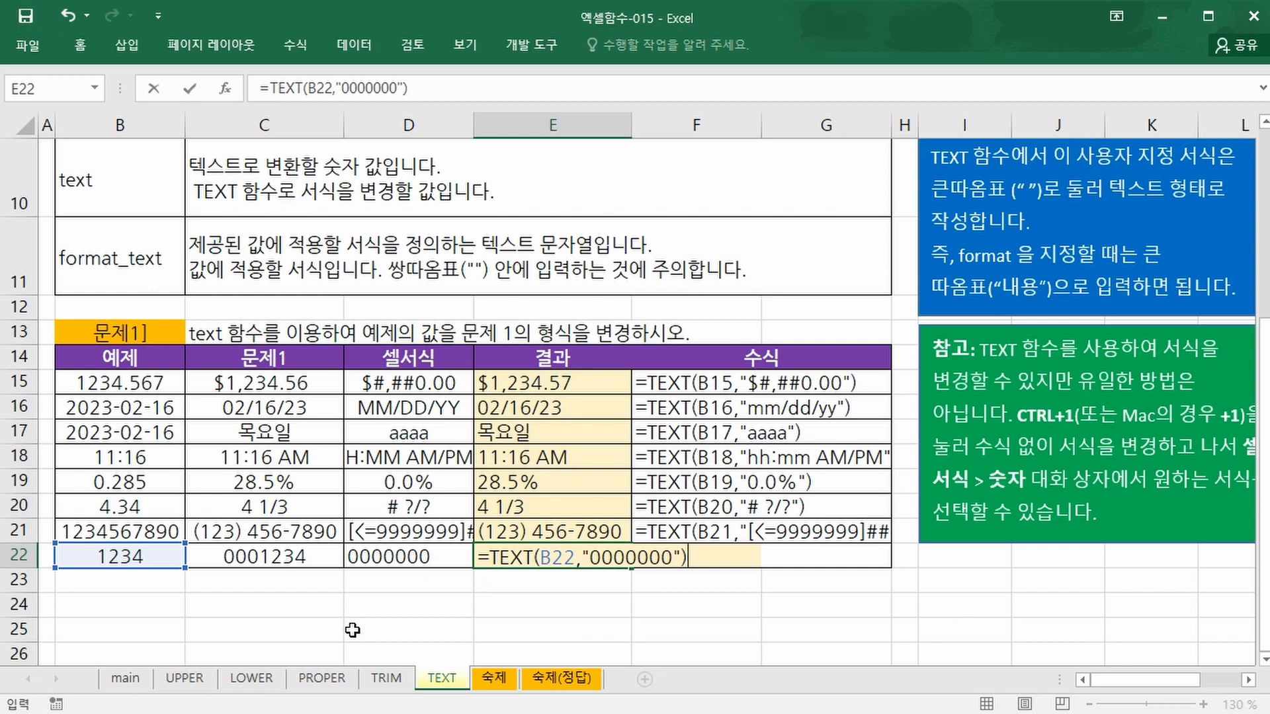
{"action": "key", "text": "ctrl+Return"}
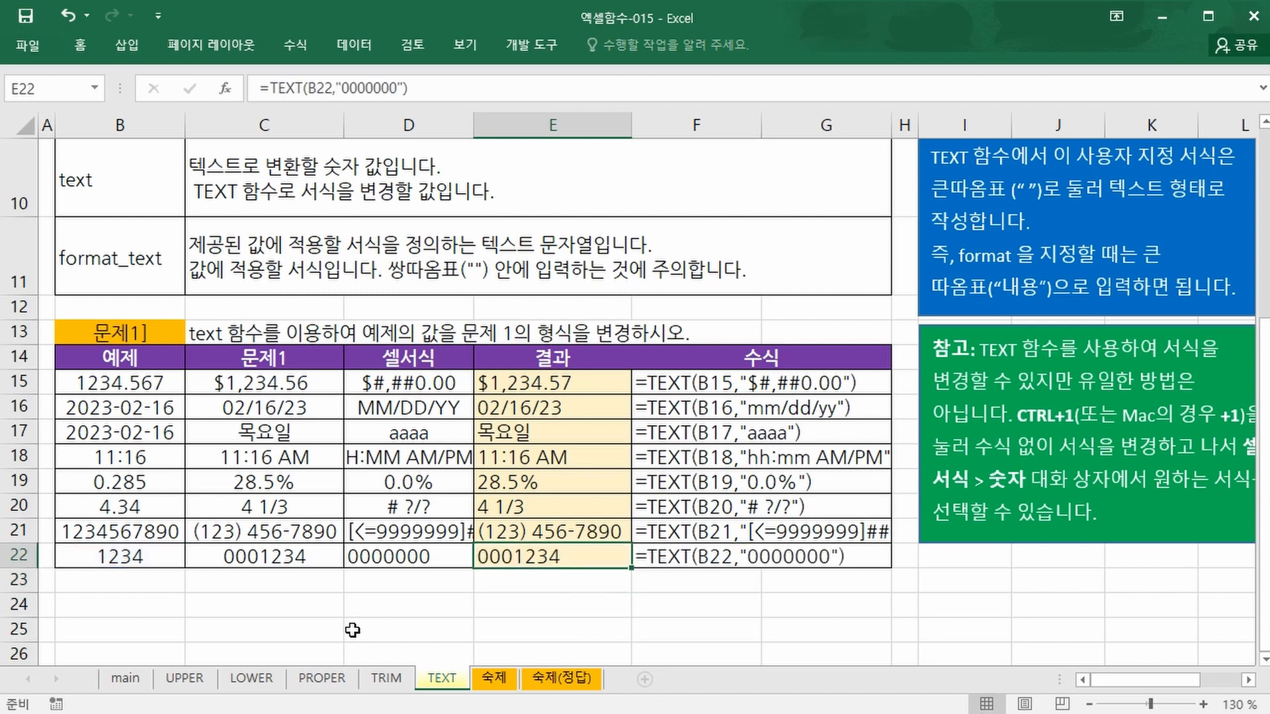
{"action": "left_click", "coordinate": [540, 602]}
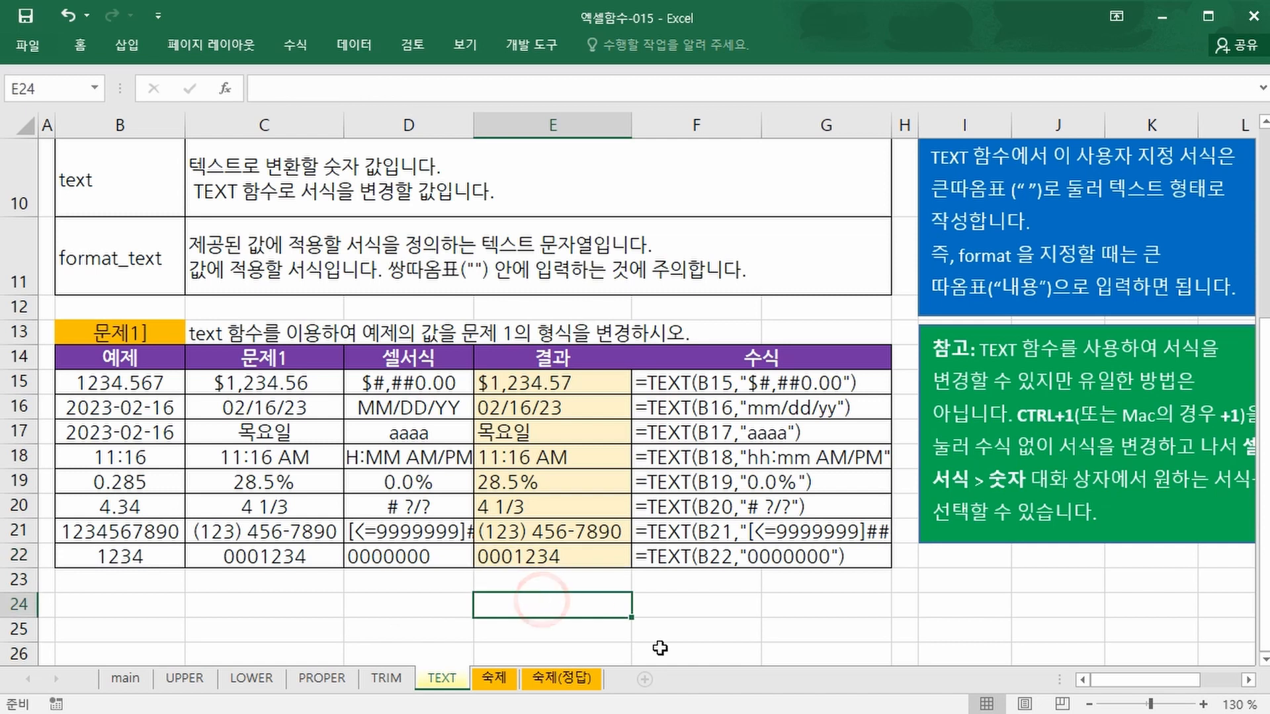